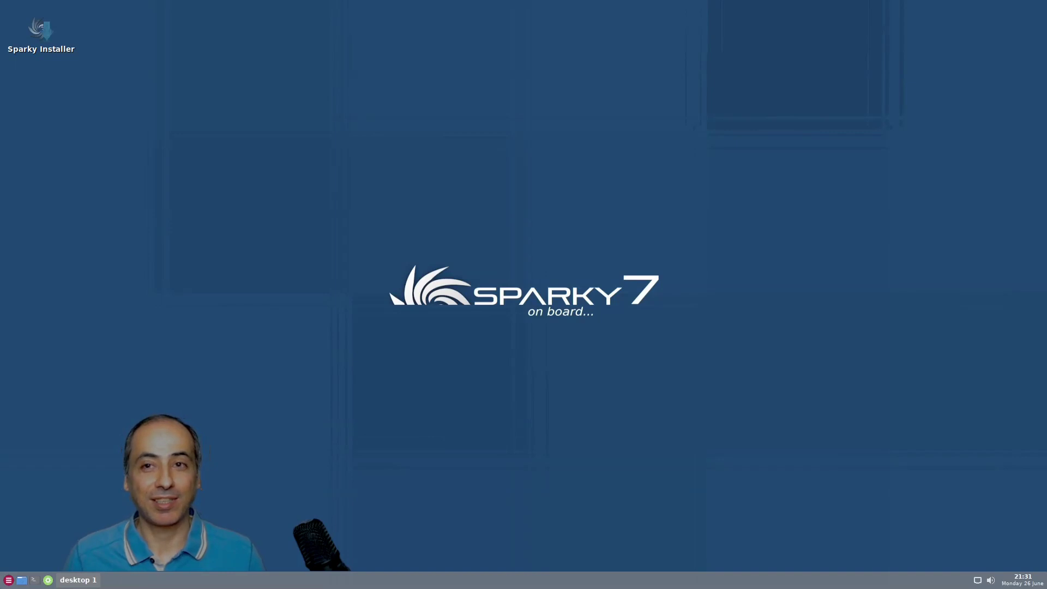
Launch the Sparky Installer and authenticate with the live session password
double_click(30, 35)
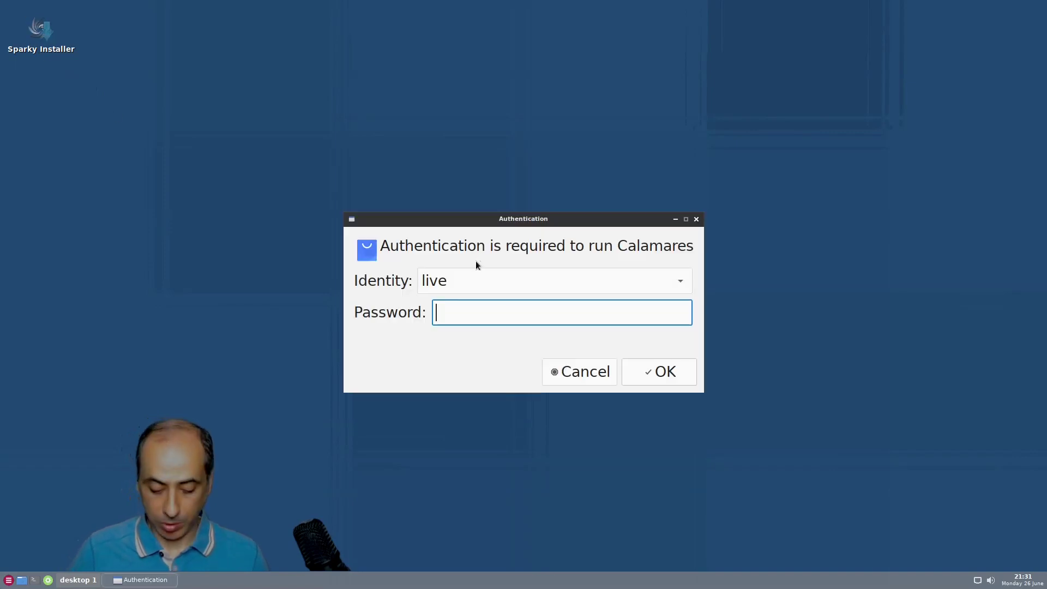
text(live)
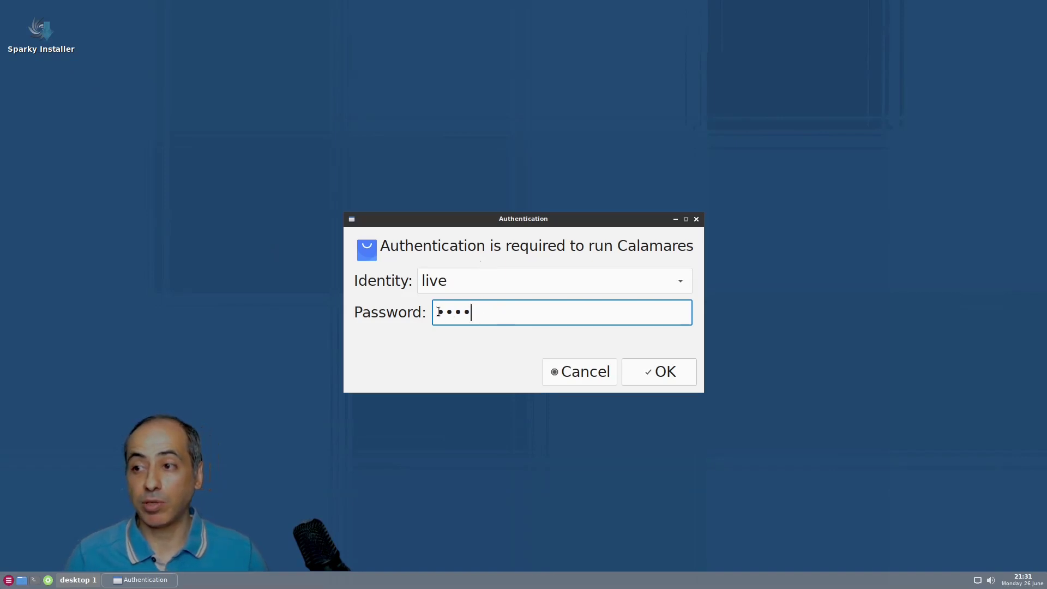
click(670, 375)
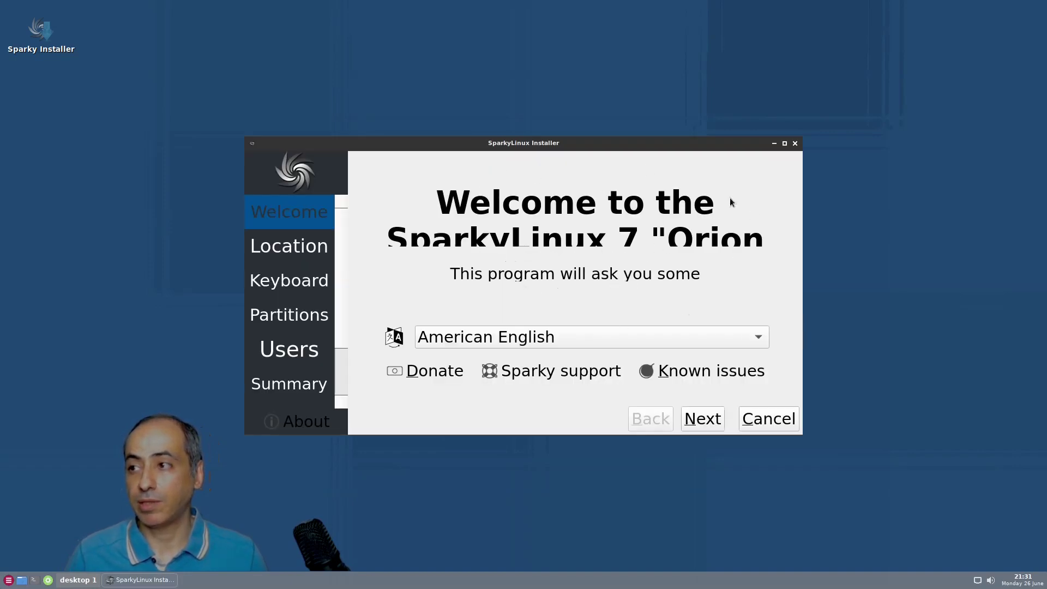
Maximize the installer and accept American English, New York timezone and US keyboard defaults
click(785, 145)
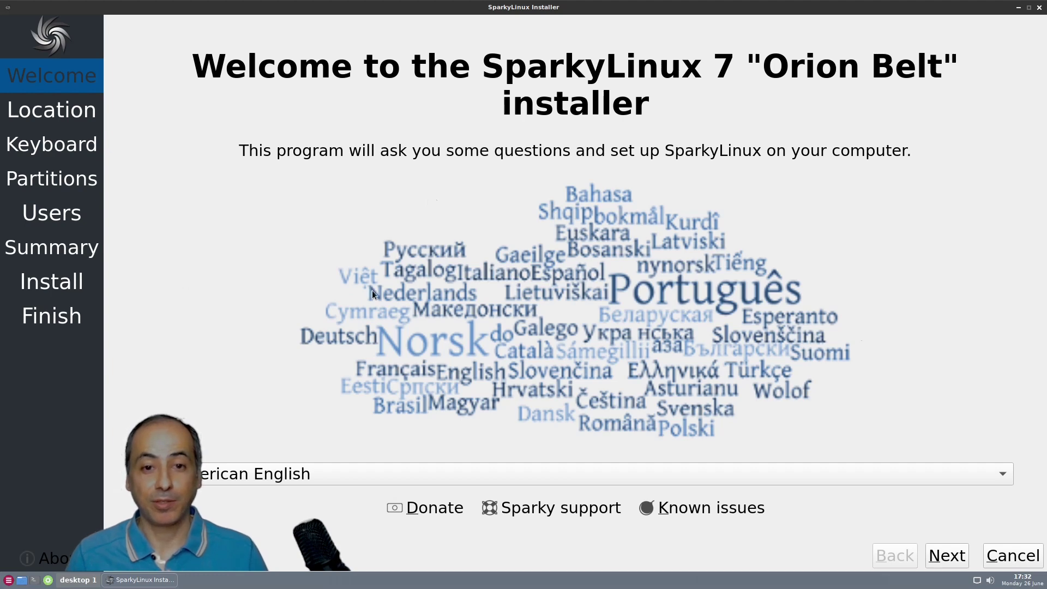
click(943, 558)
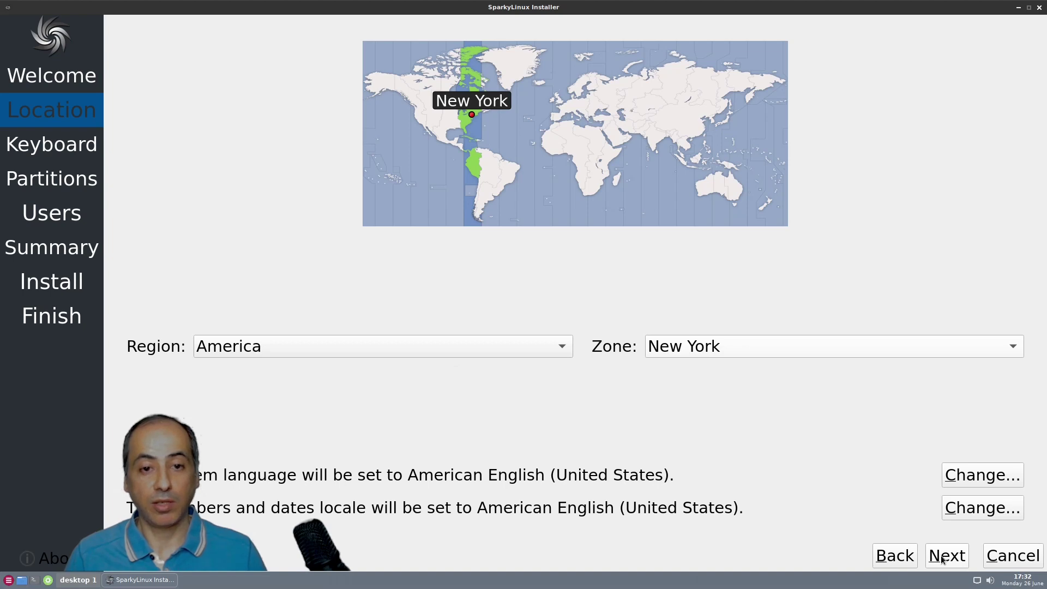
click(943, 559)
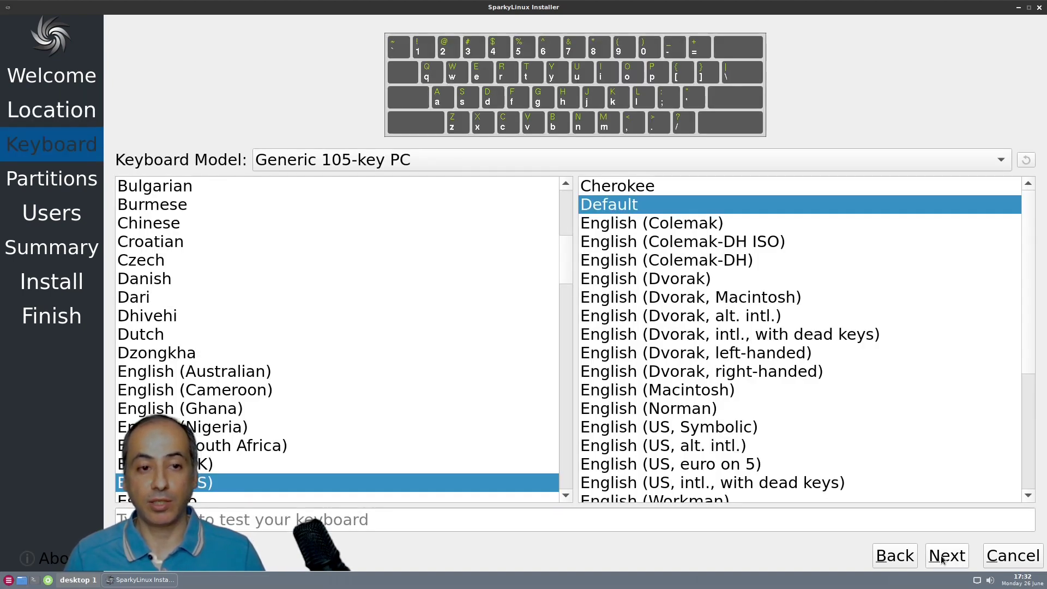
click(943, 558)
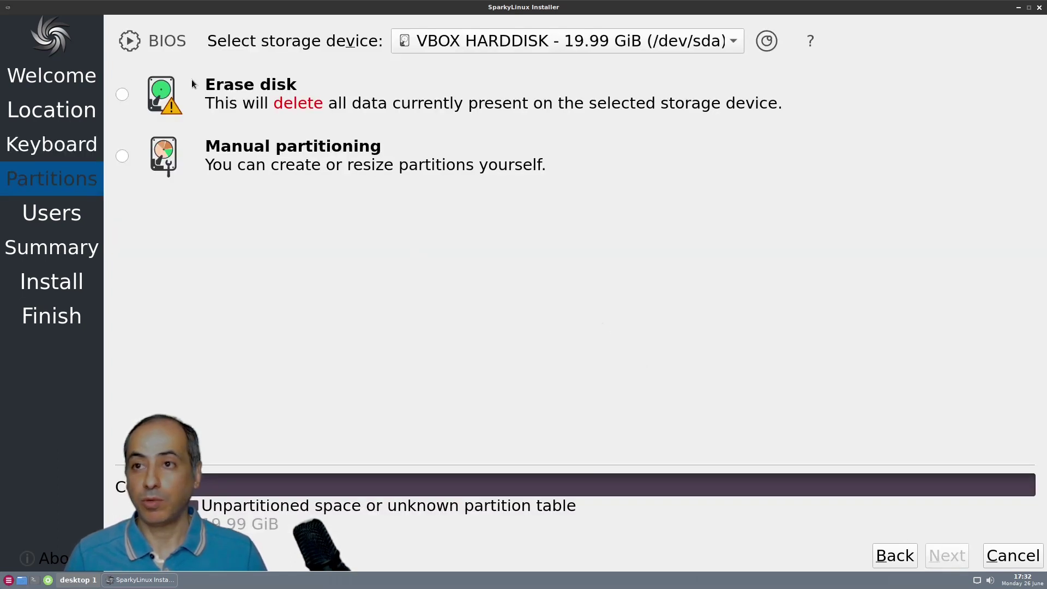
Choose Erase disk with No Swap for the 19.99 GiB disk and continue
click(128, 94)
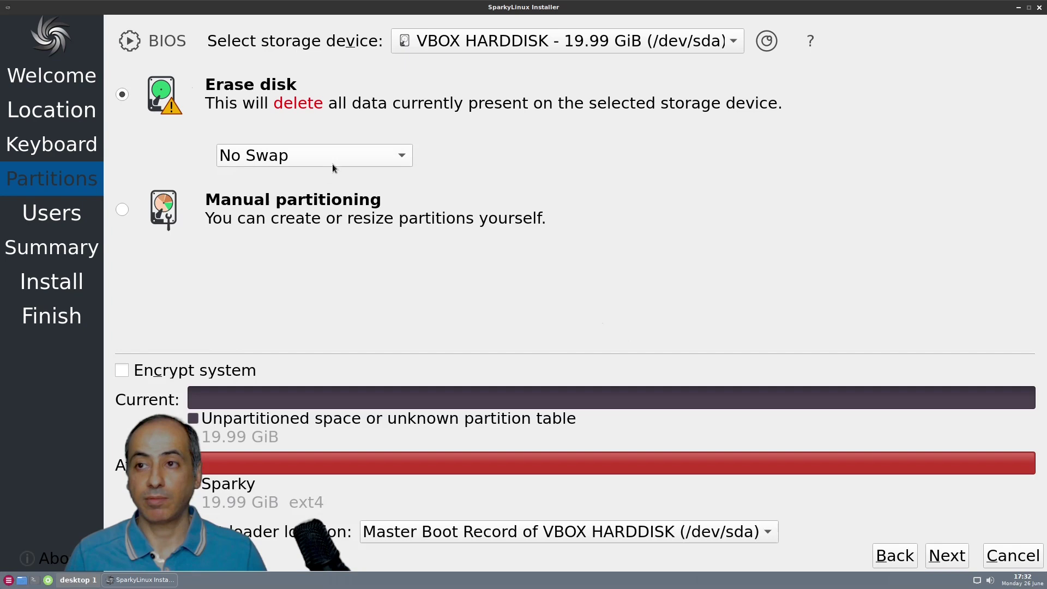
click(357, 154)
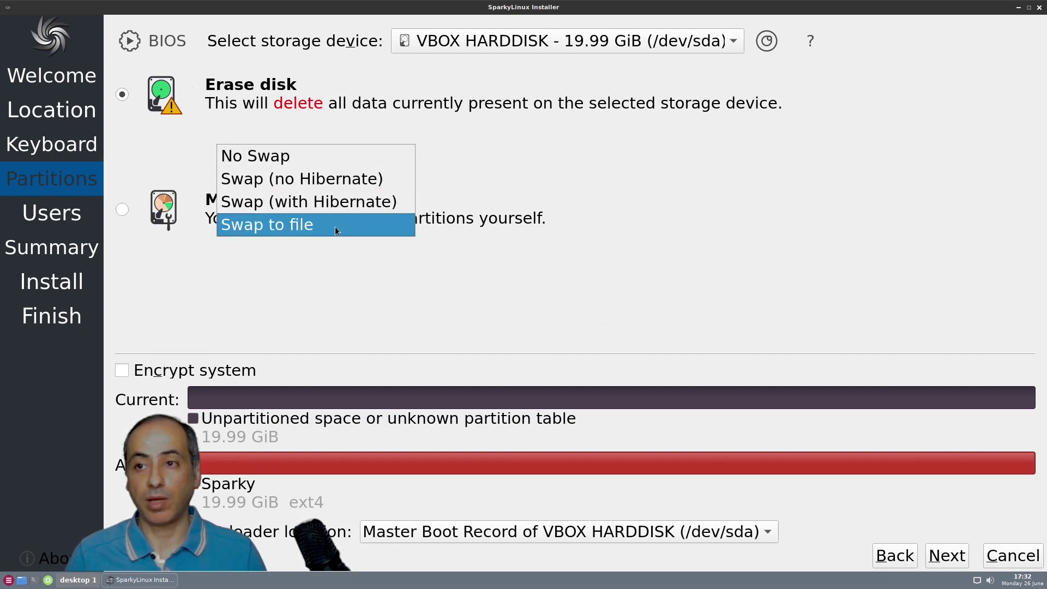
click(361, 274)
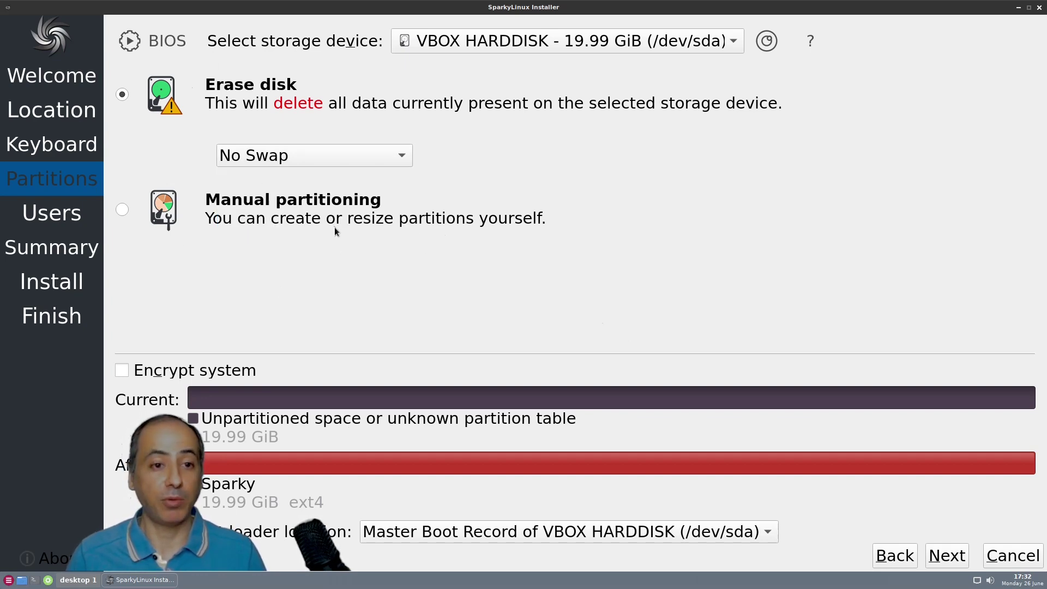
click(941, 562)
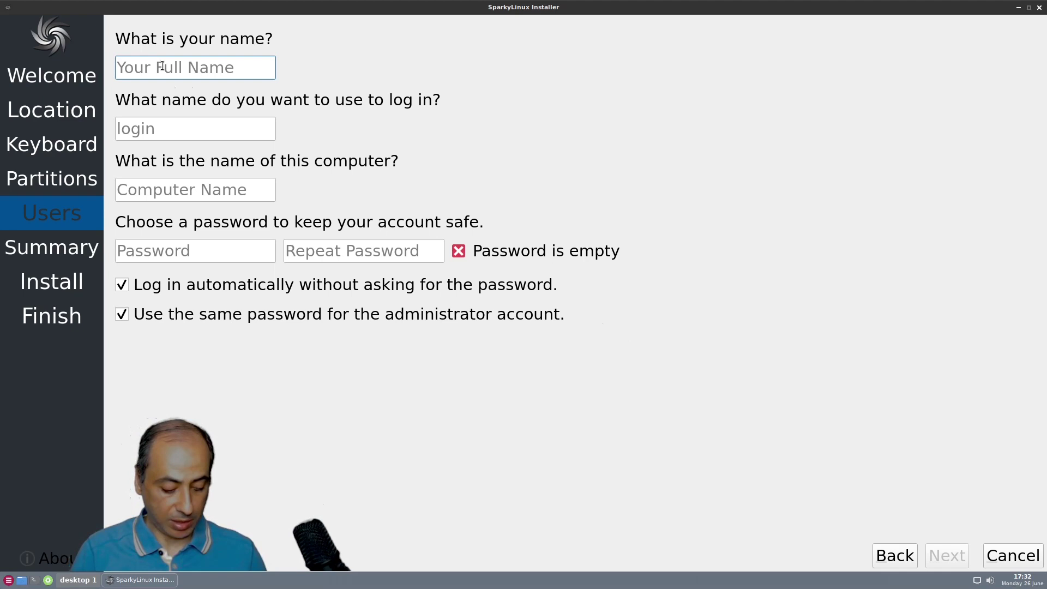
Enter the account names, type and confirm the password, and untick 'Log in automatically'
text(sparky)
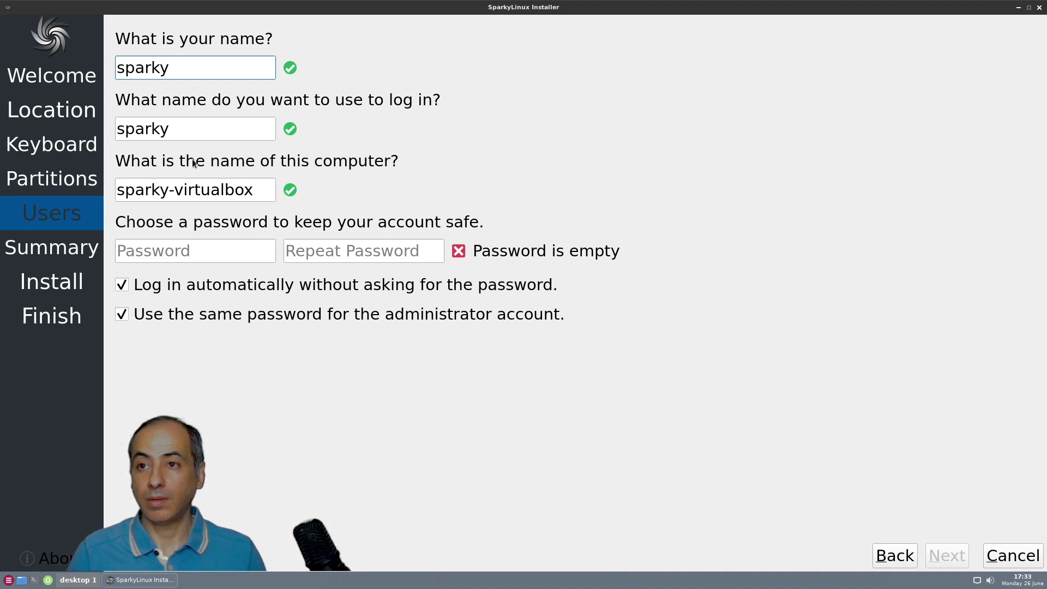
click(175, 252)
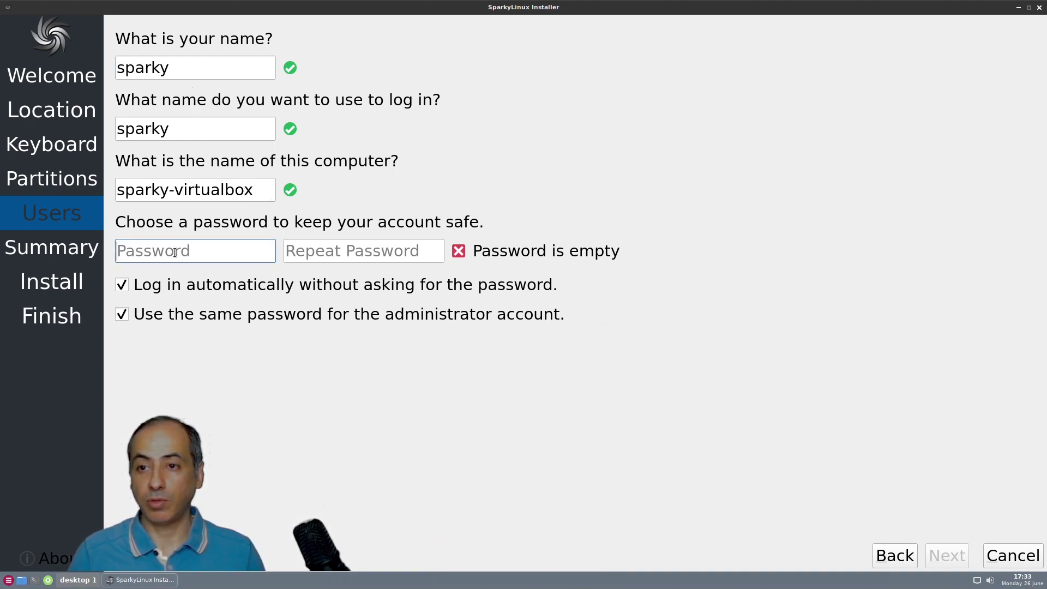
text(a)
click(317, 252)
text(a)
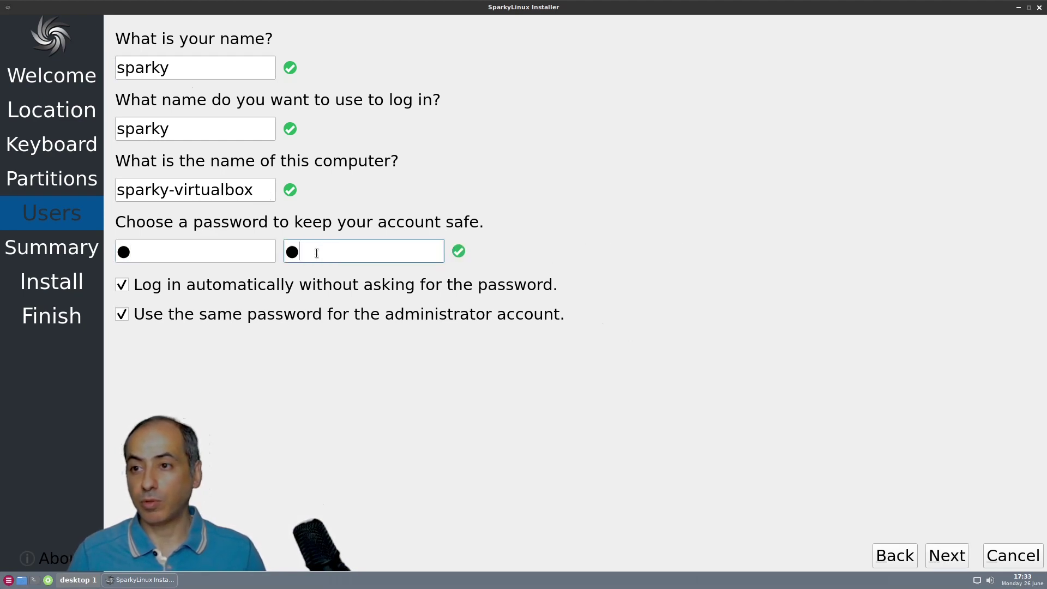
click(125, 286)
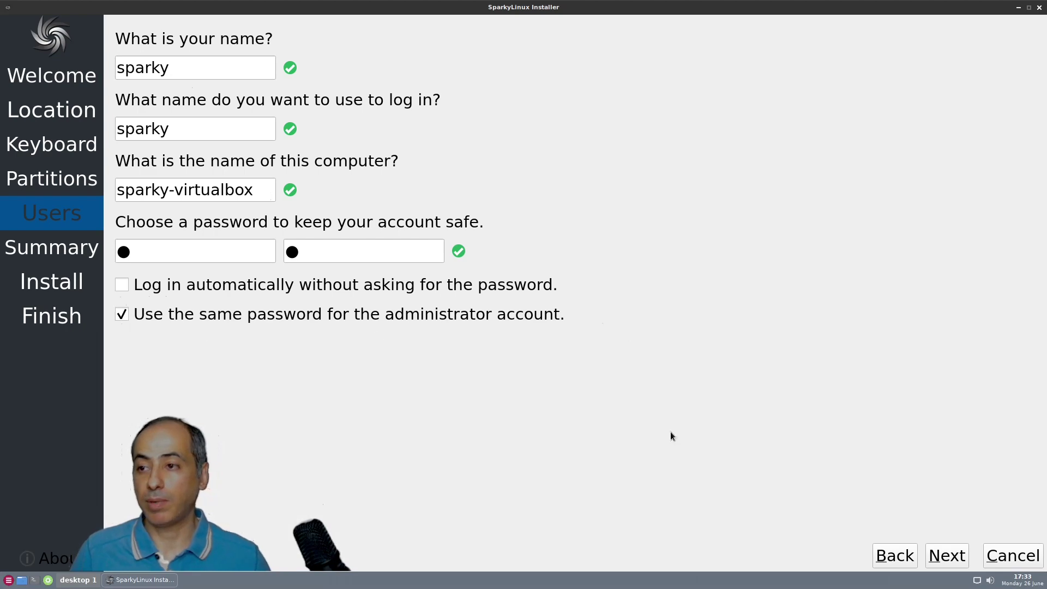
Review the summary, install SparkyLinux 7, and tick Restart now when it finishes
click(949, 556)
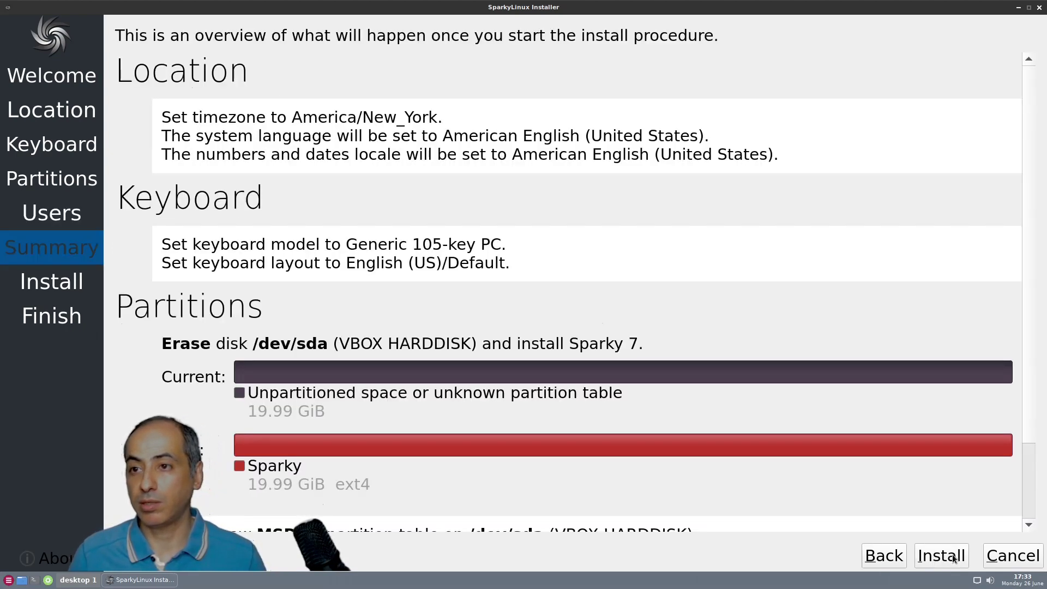
scroll(607, 170, down, 3)
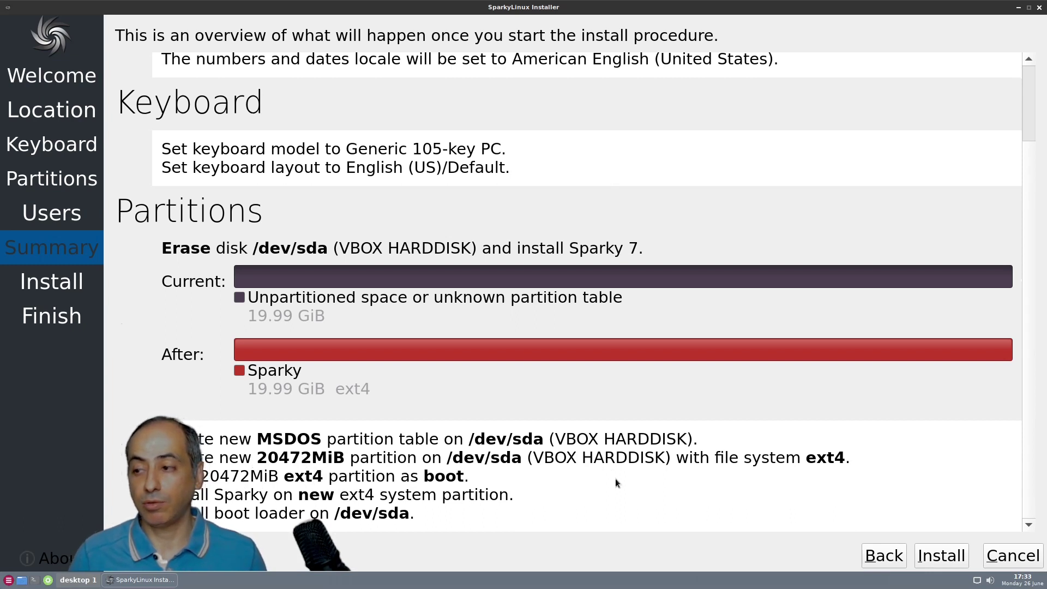
click(940, 555)
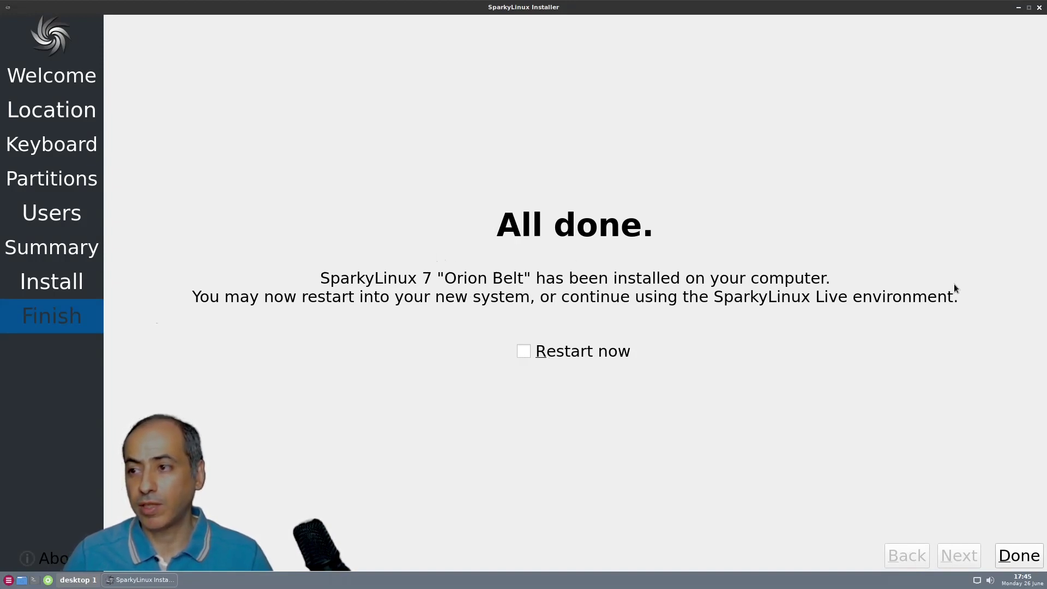
click(525, 351)
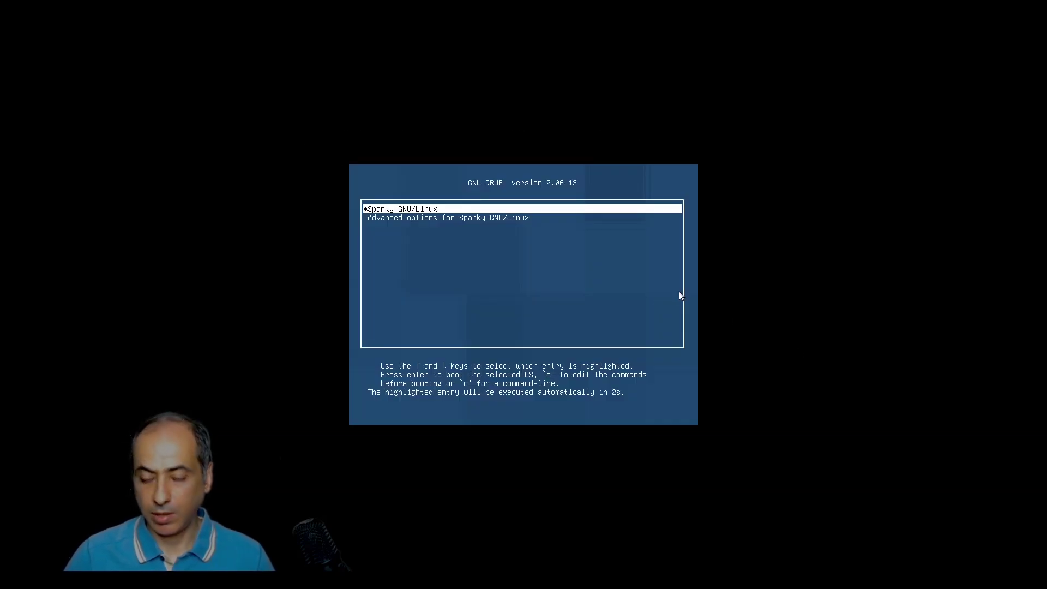
Boot Sparky GNU/Linux from the GRUB menu
key(Return)
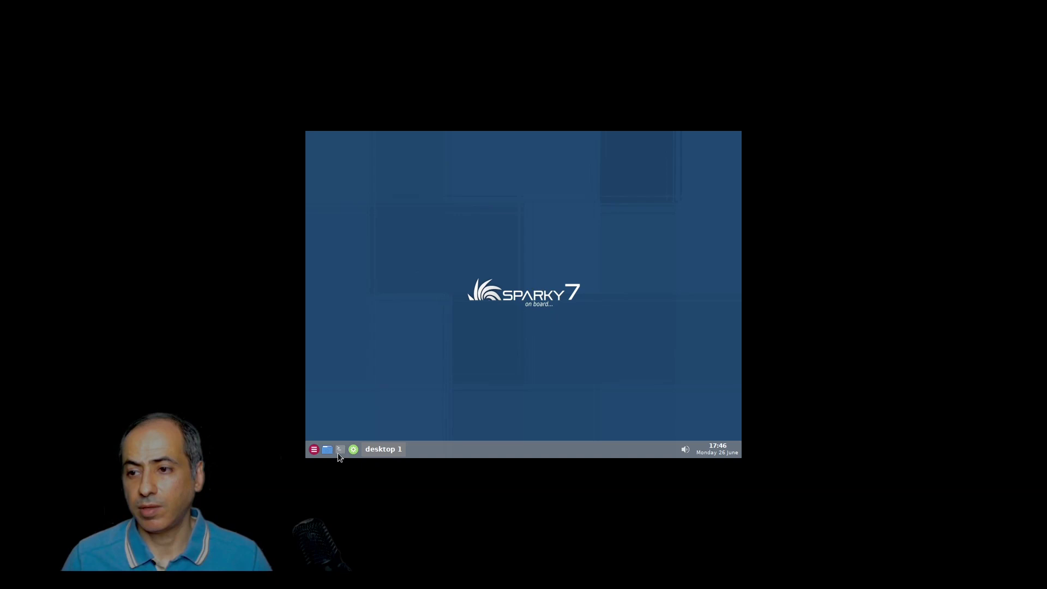
Run xrandr -s 1920x1080 in LXTerminal, dismiss the notification, and close the terminal
click(340, 449)
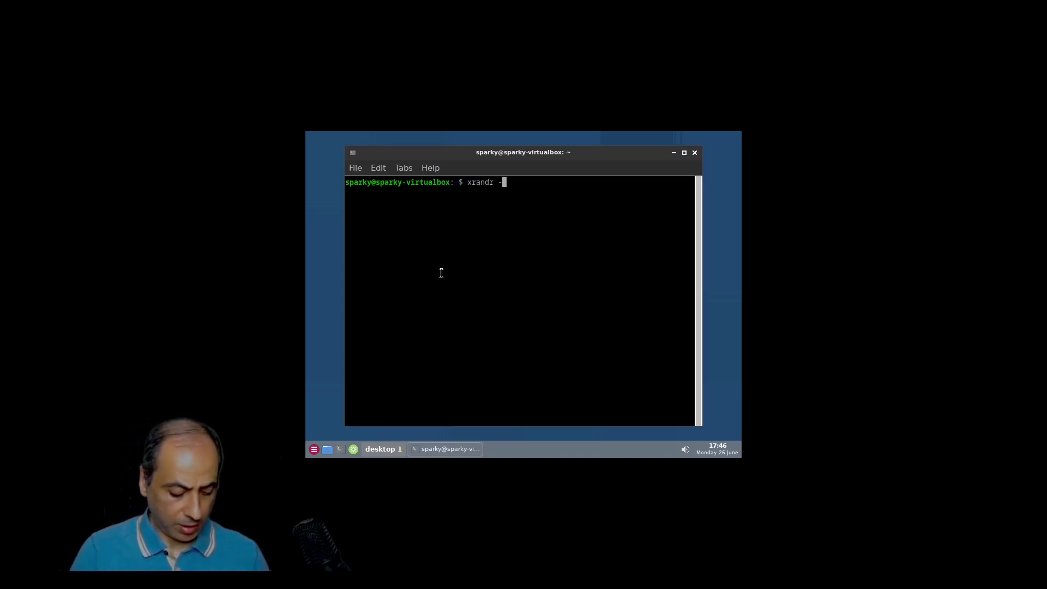
text(xrandr -s 1920x1080)
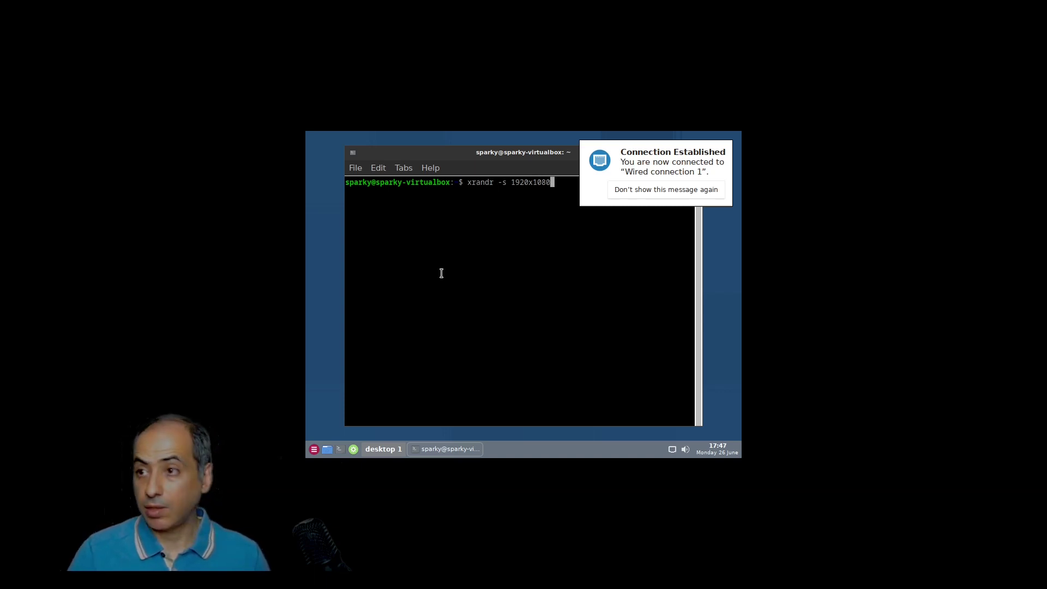
key(Return)
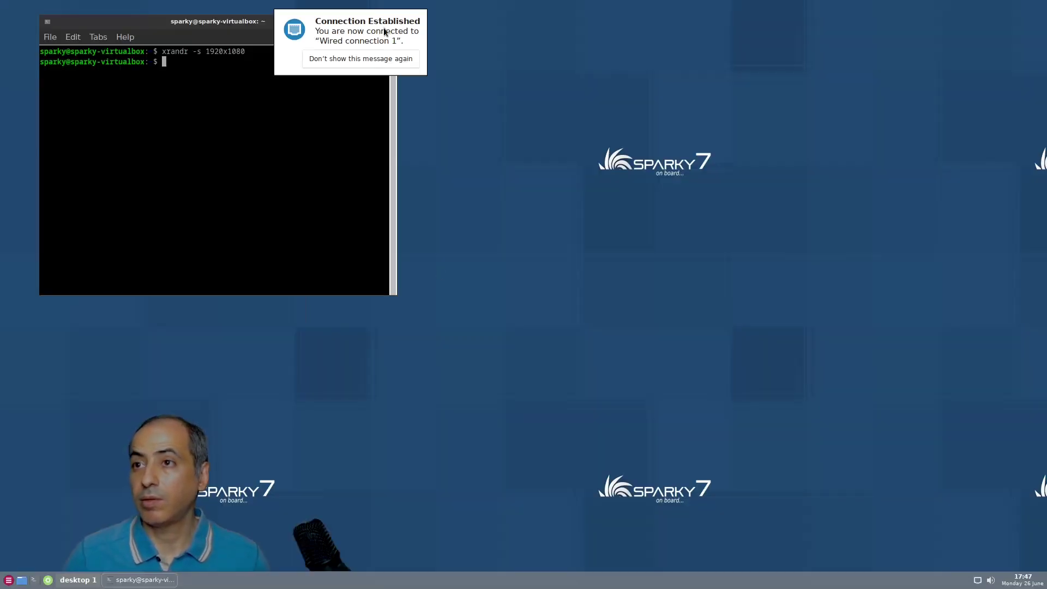
click(363, 58)
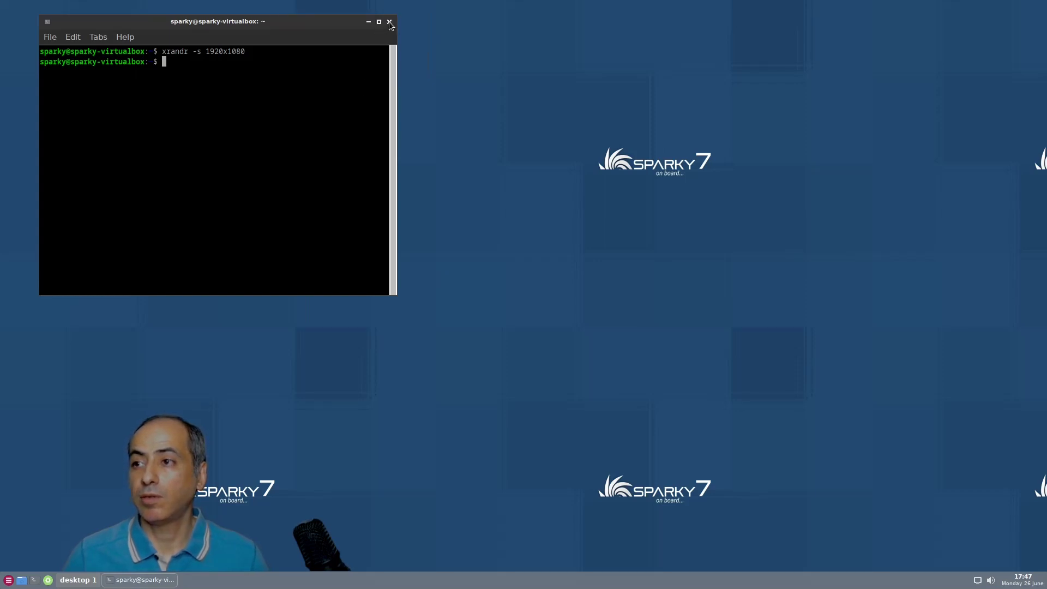
click(390, 23)
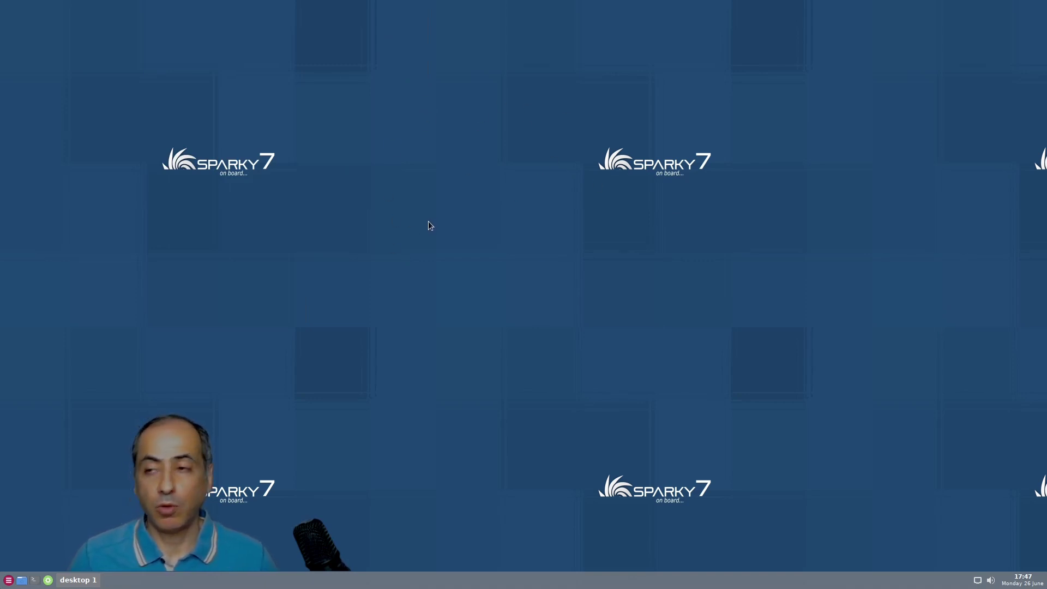
Launch Nitrogen from the desktop menu and set the moon-through-branches image as wallpaper
right_click(467, 140)
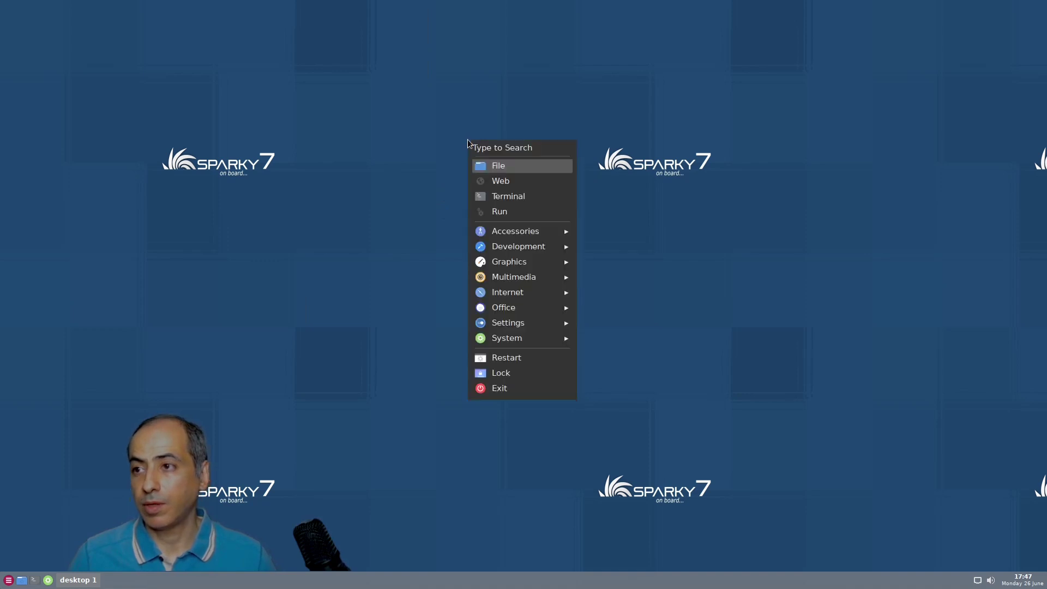
text(wall)
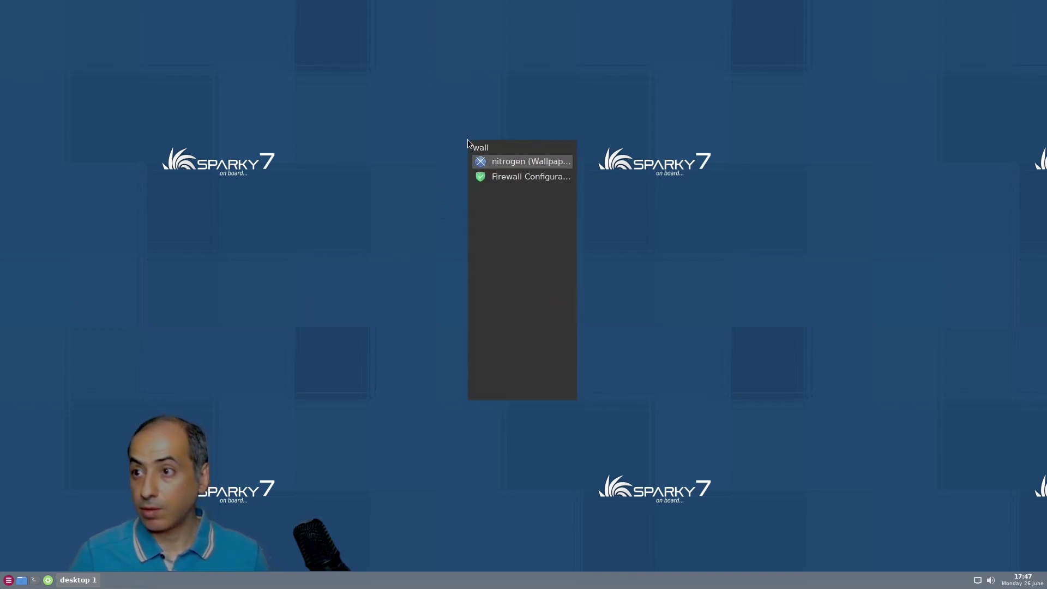
key(Return)
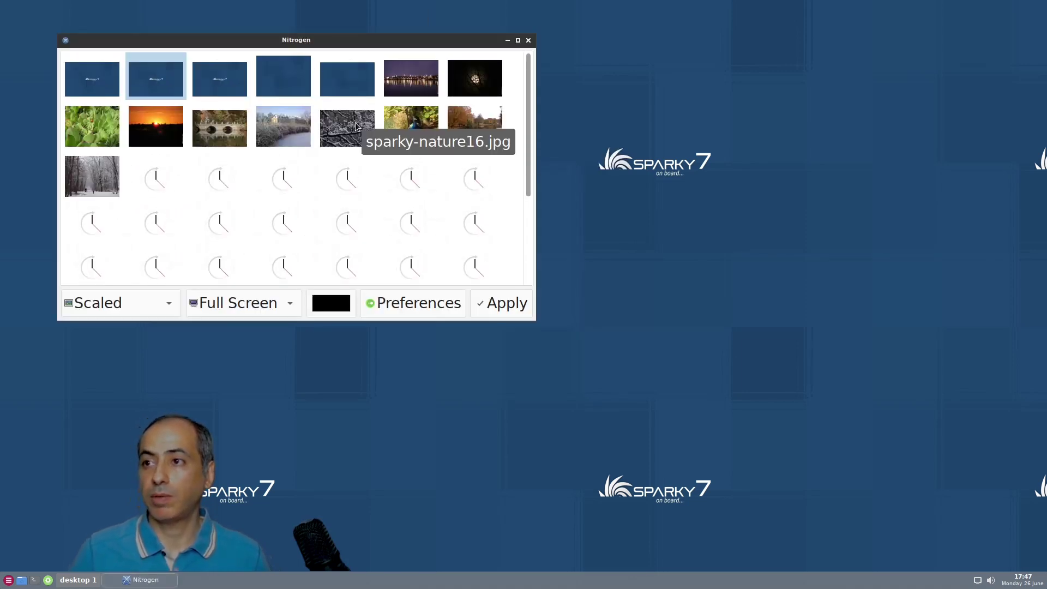
click(477, 82)
click(494, 310)
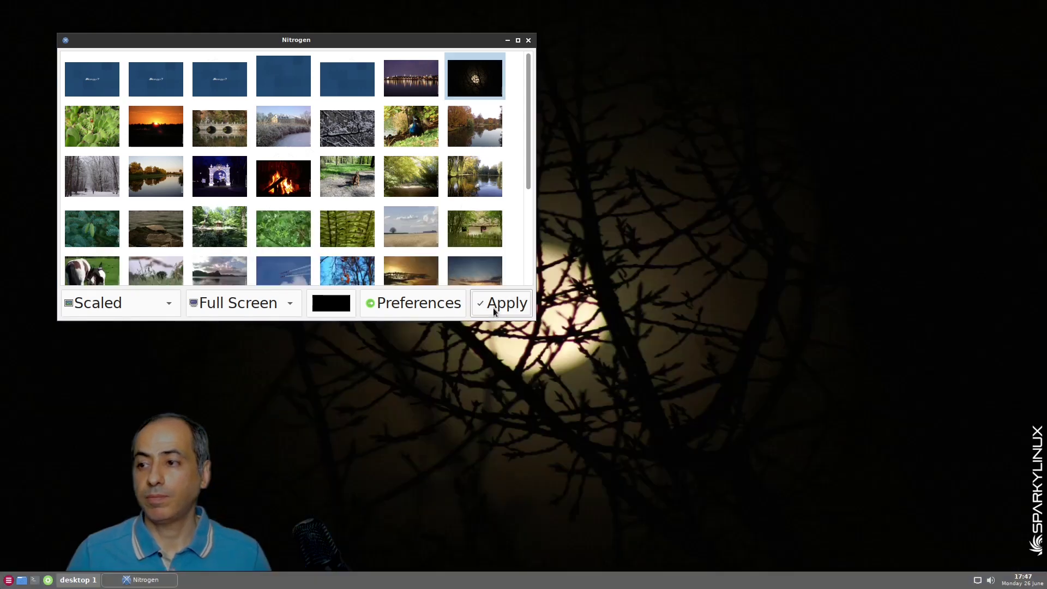
Browse the remaining wallpaper thumbnails, then close Nitrogen
scroll(294, 136, down, 5)
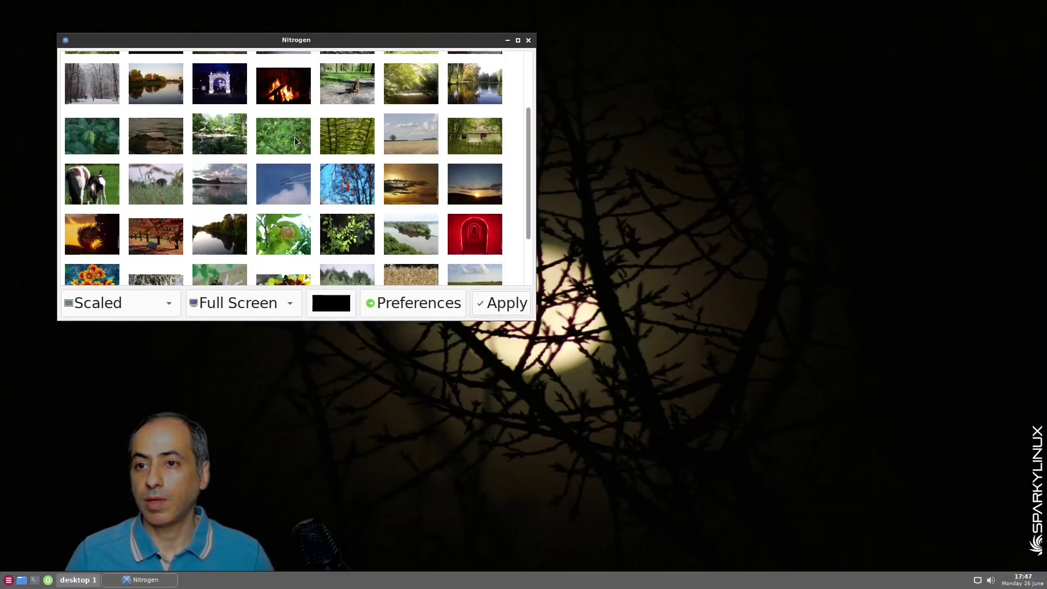
scroll(296, 143, up, 5)
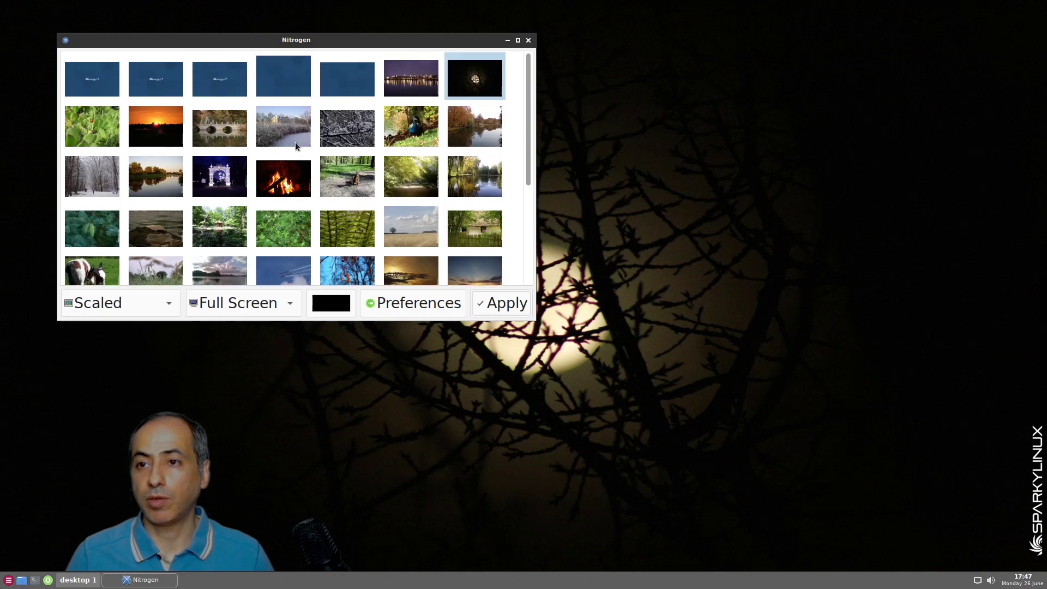
scroll(296, 147, down, 5)
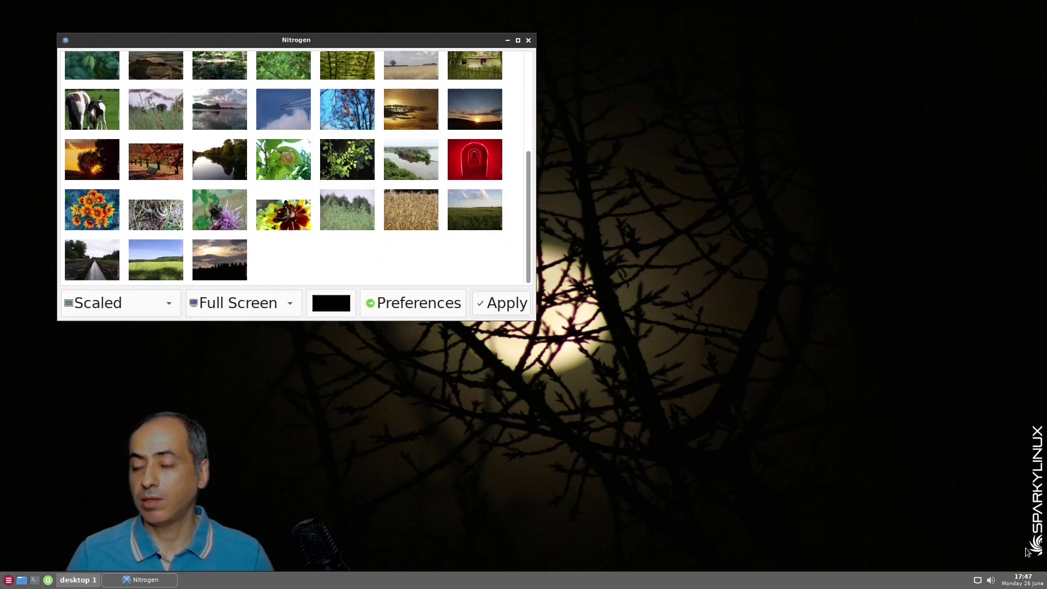
scroll(107, 219, up, 5)
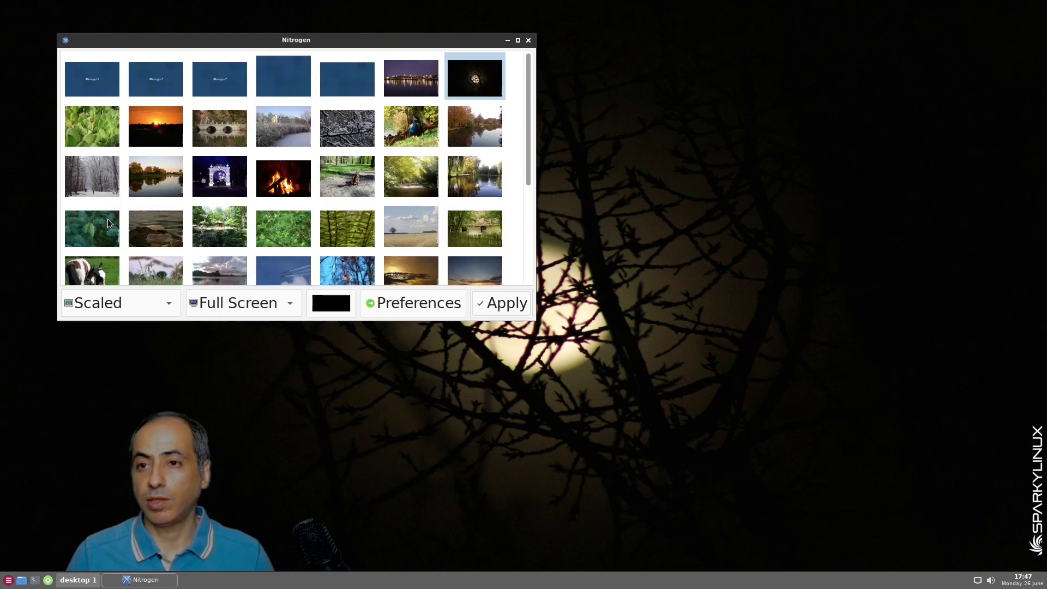
scroll(107, 218, down, 3)
scroll(107, 219, up, 3)
scroll(123, 164, down, 3)
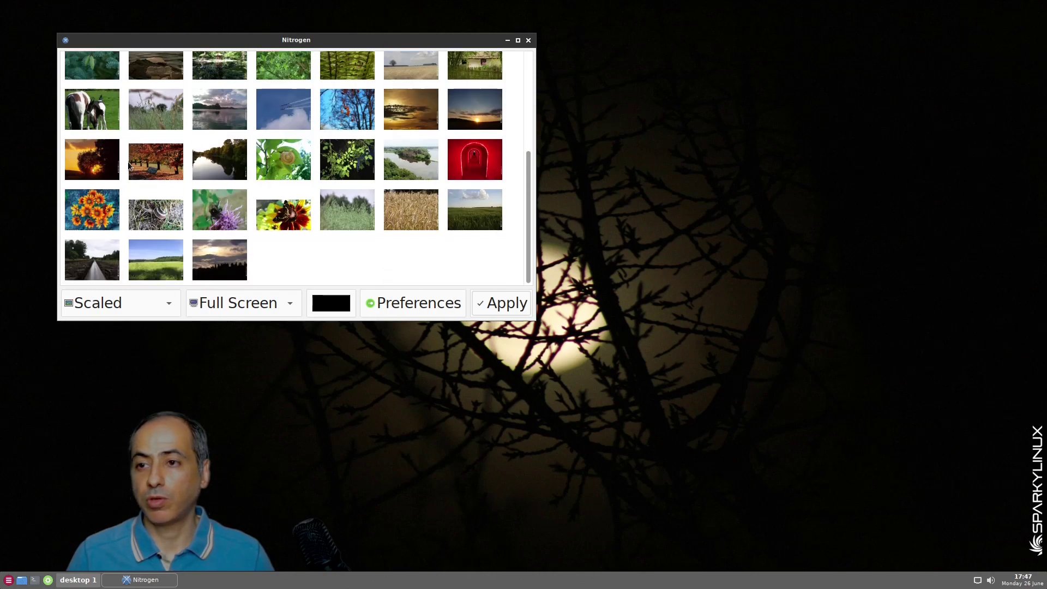
scroll(131, 176, up, 1)
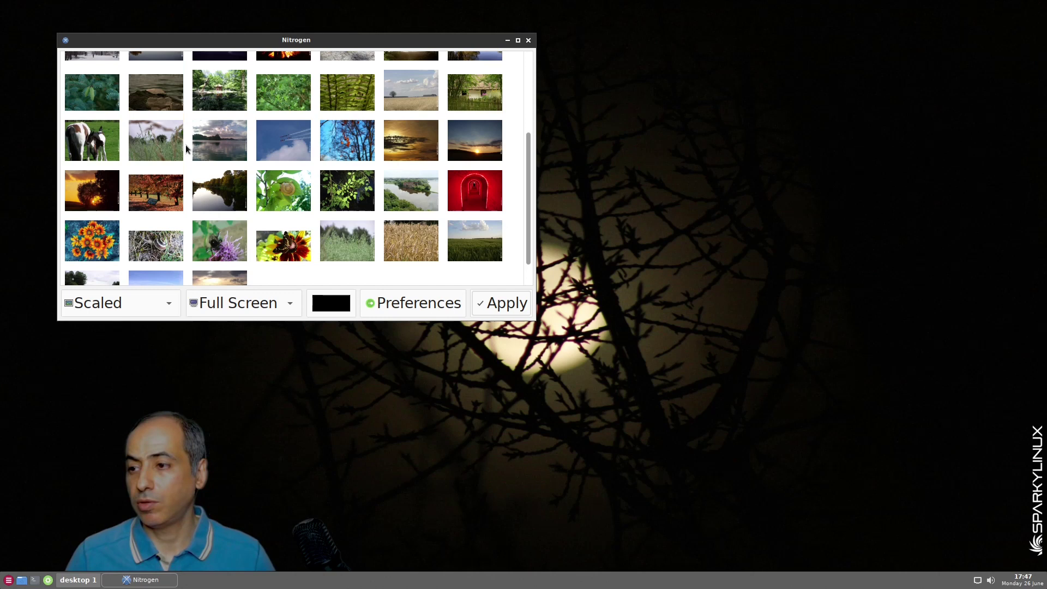
click(528, 41)
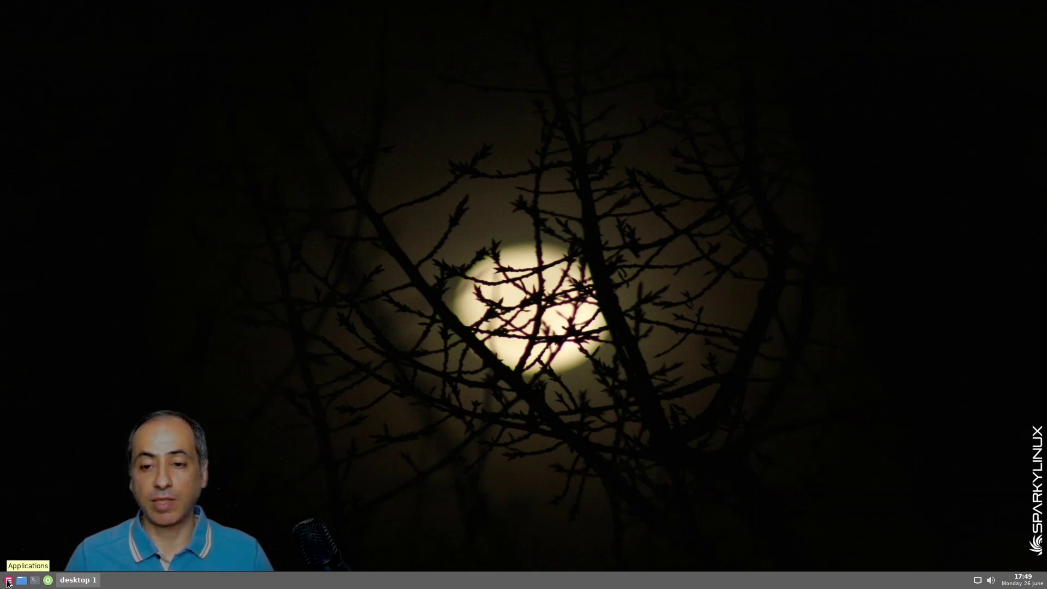
click(8, 581)
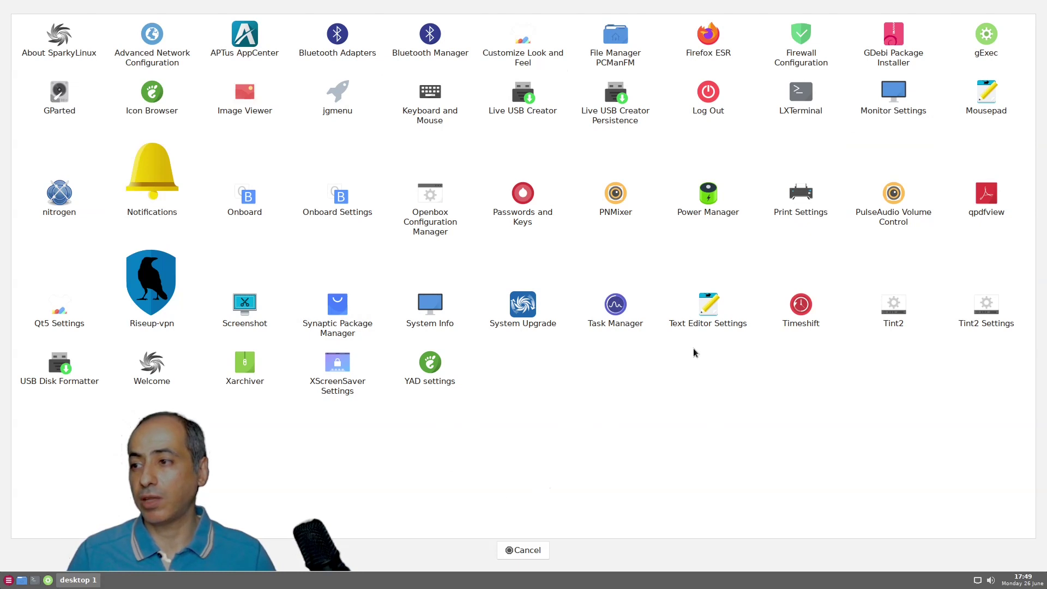
click(523, 550)
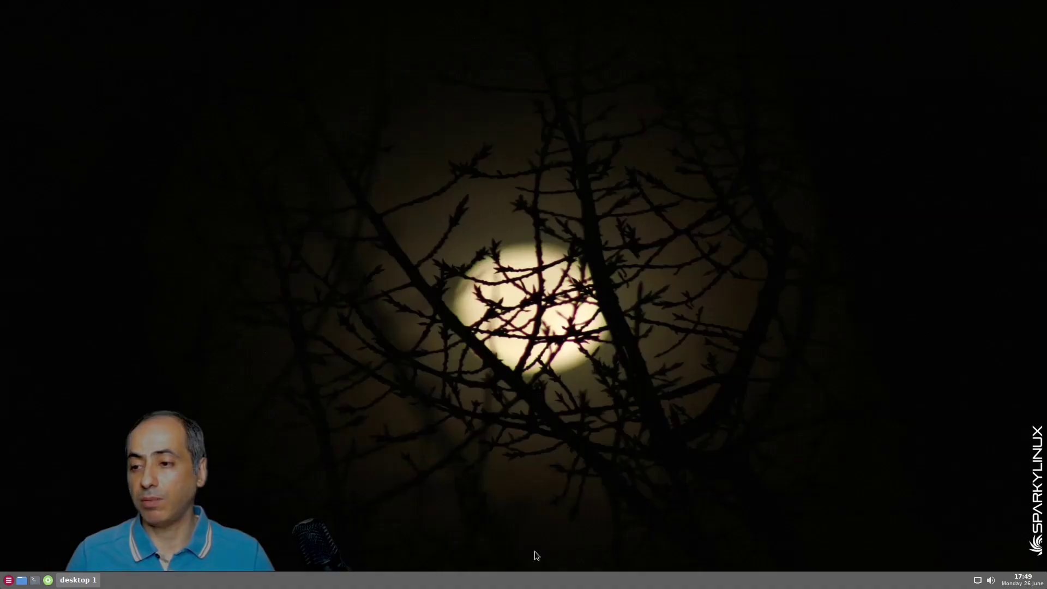
View the home folder in PCManFM, close it, and open LXTerminal
click(21, 581)
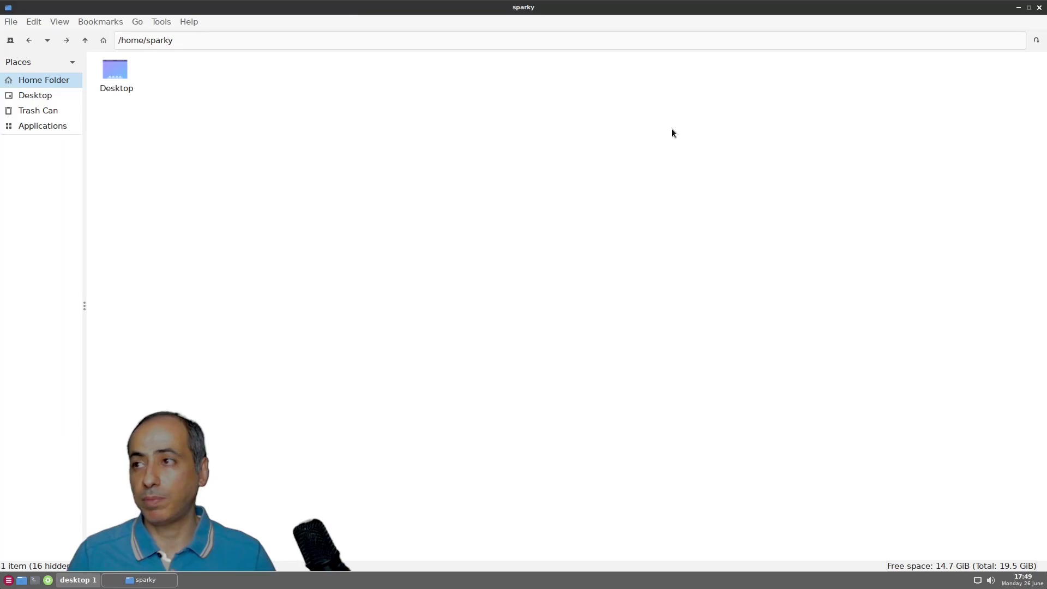
click(1040, 8)
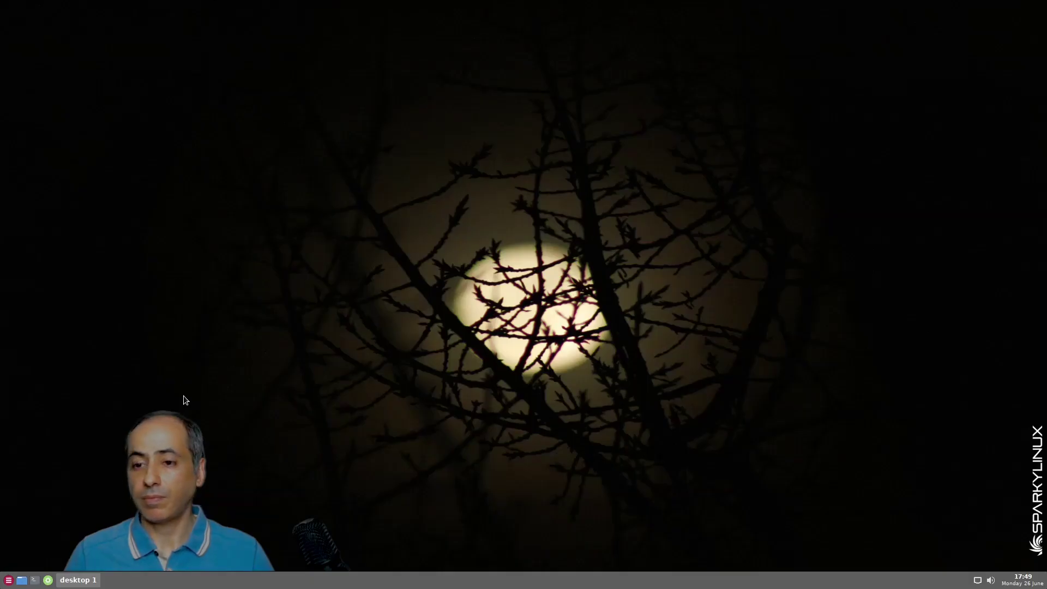
click(35, 581)
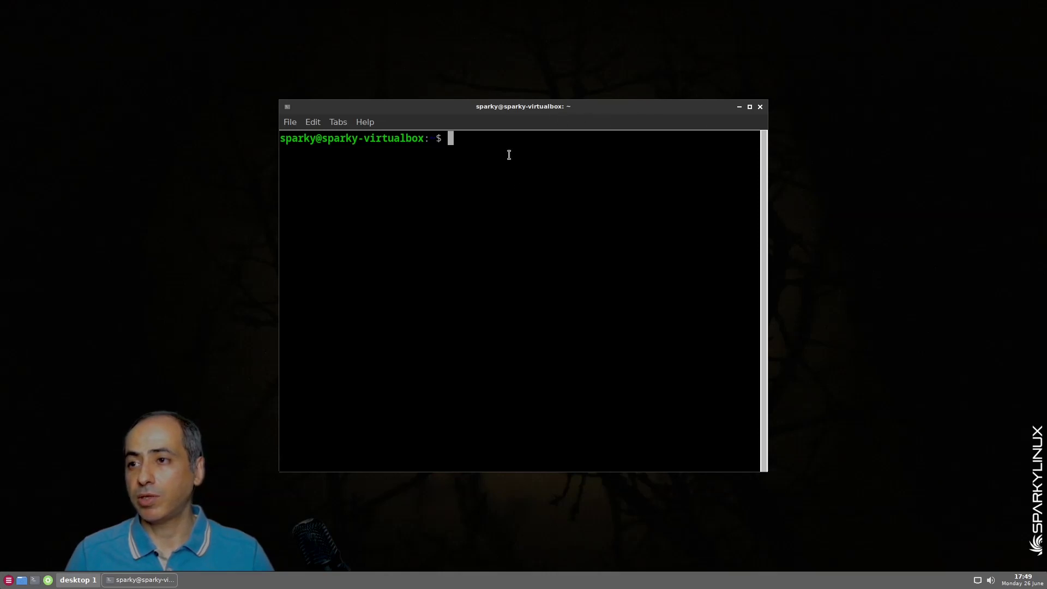
Run top to show the live process table, then close LXTerminal
text(top)
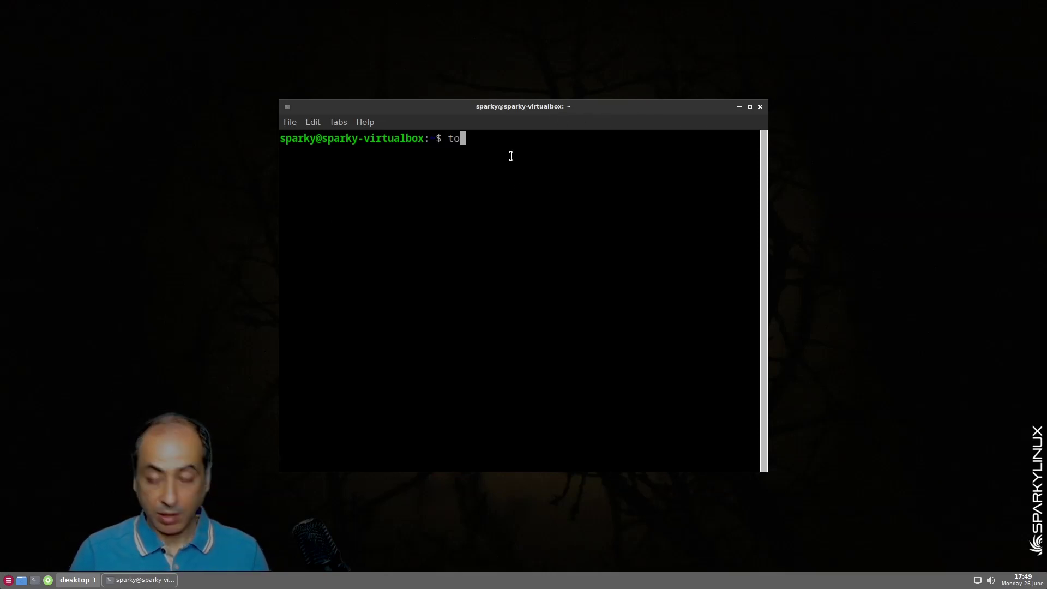
key(Return)
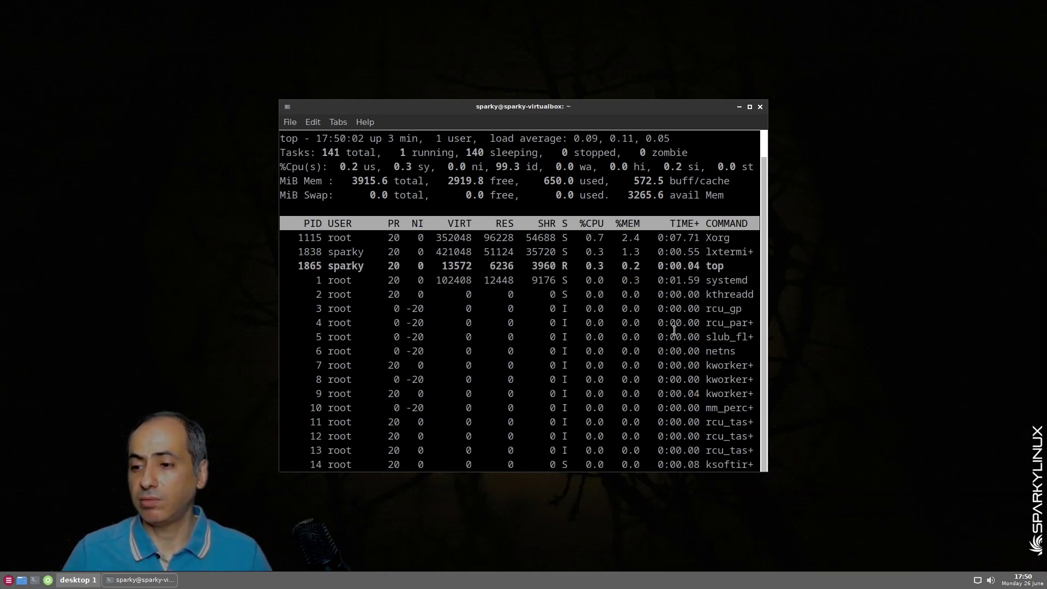
click(759, 106)
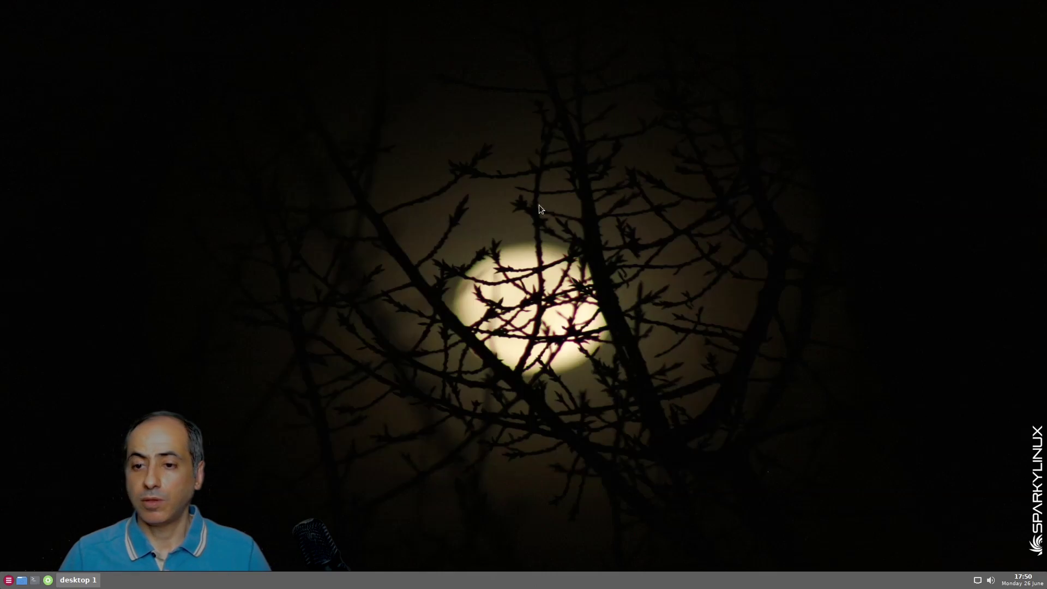
Launch pcmanfm through gExec, close it, then reopen gExec with Run as root ticked
click(48, 580)
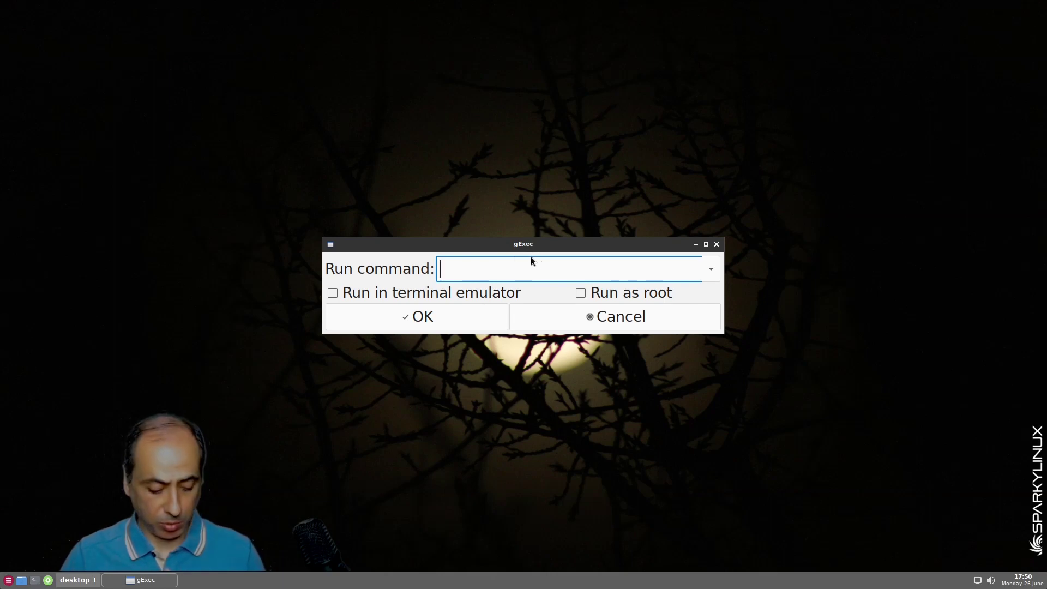
text(pcman)
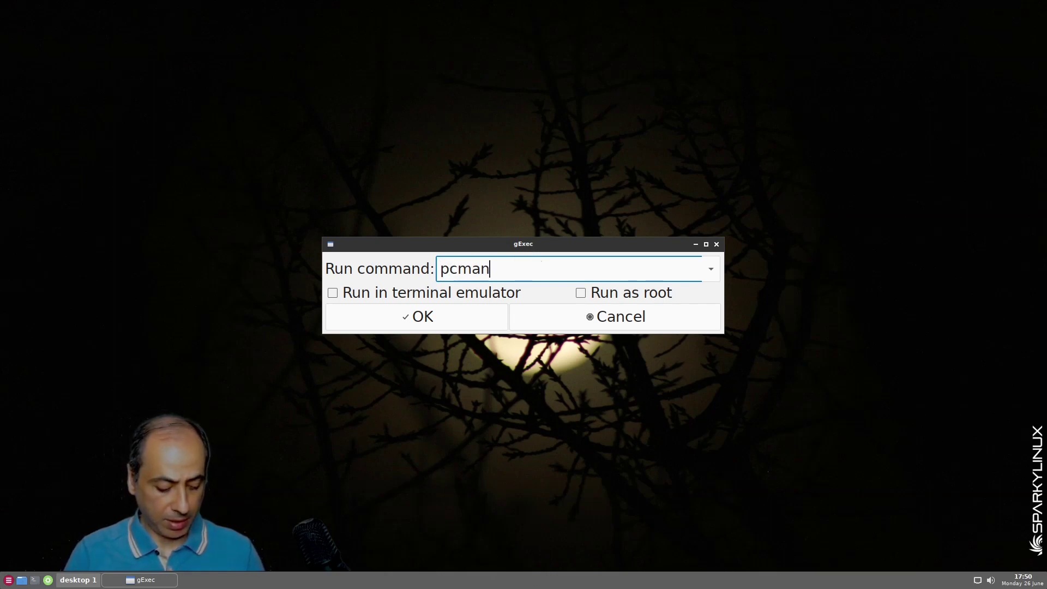
text(fm)
key(Return)
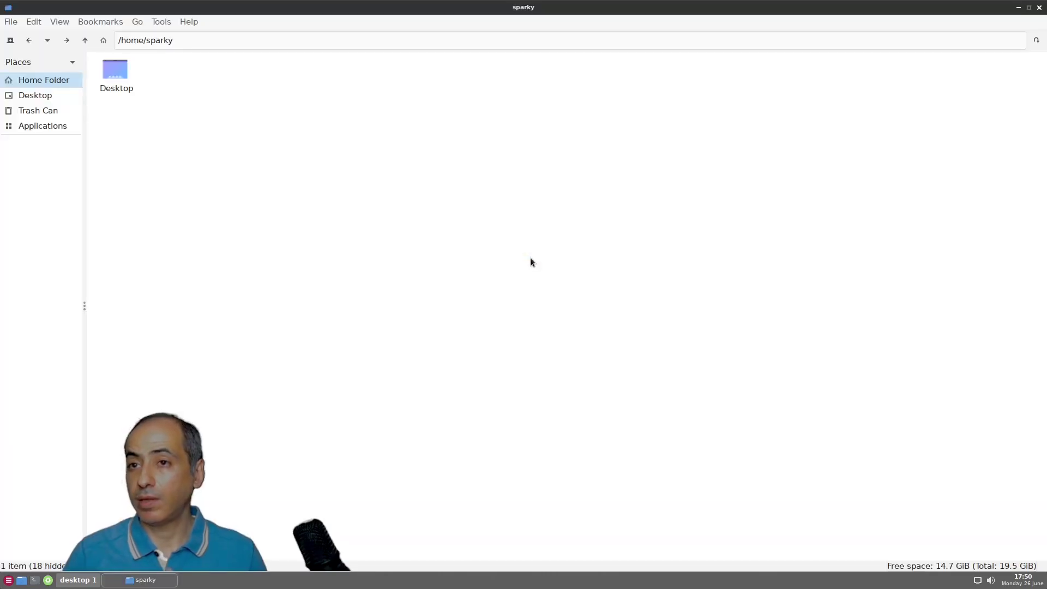
click(1039, 7)
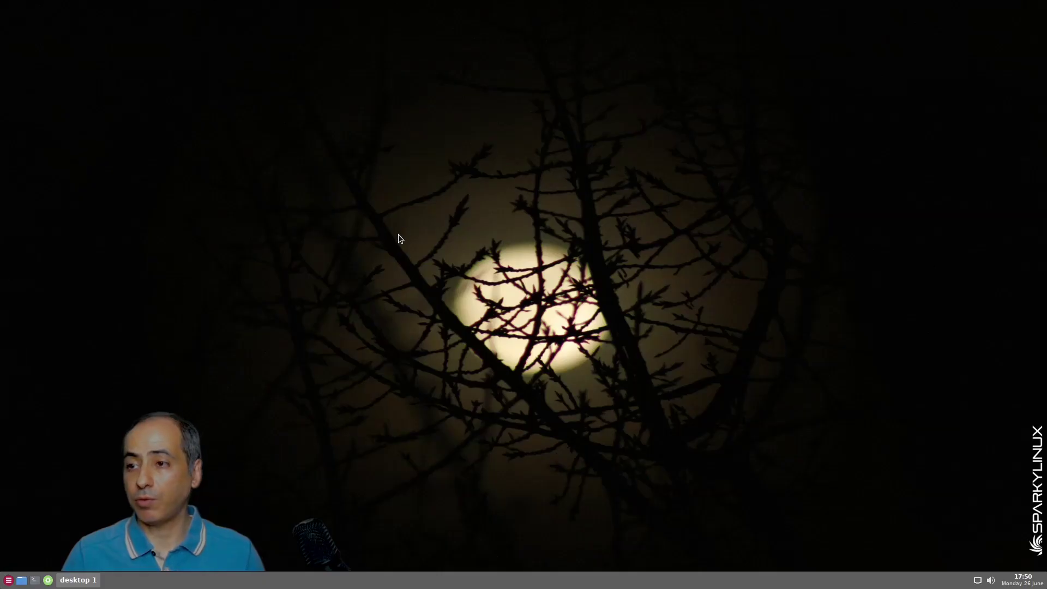
click(48, 580)
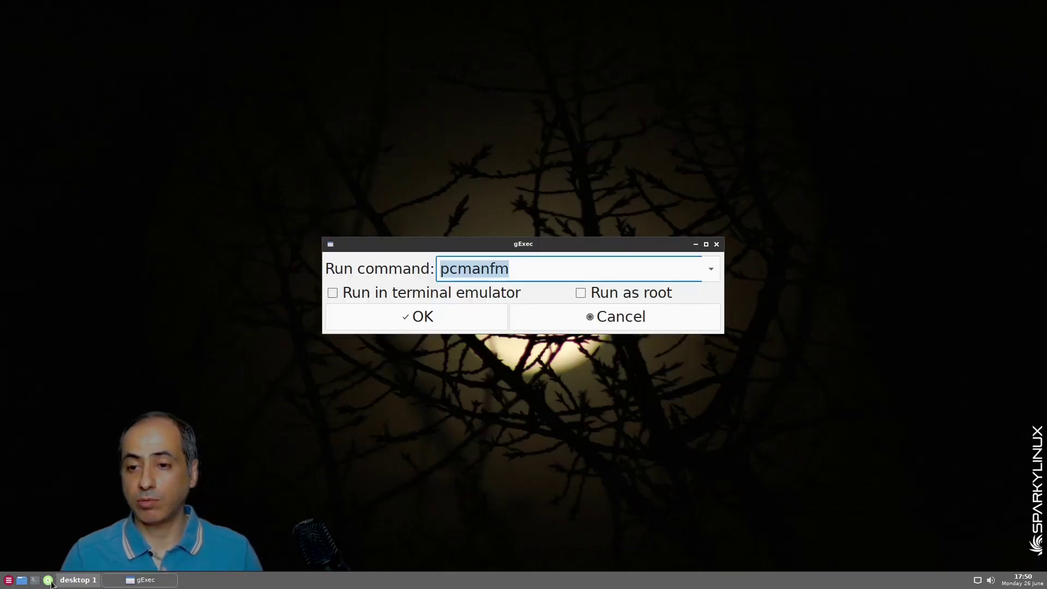
click(581, 293)
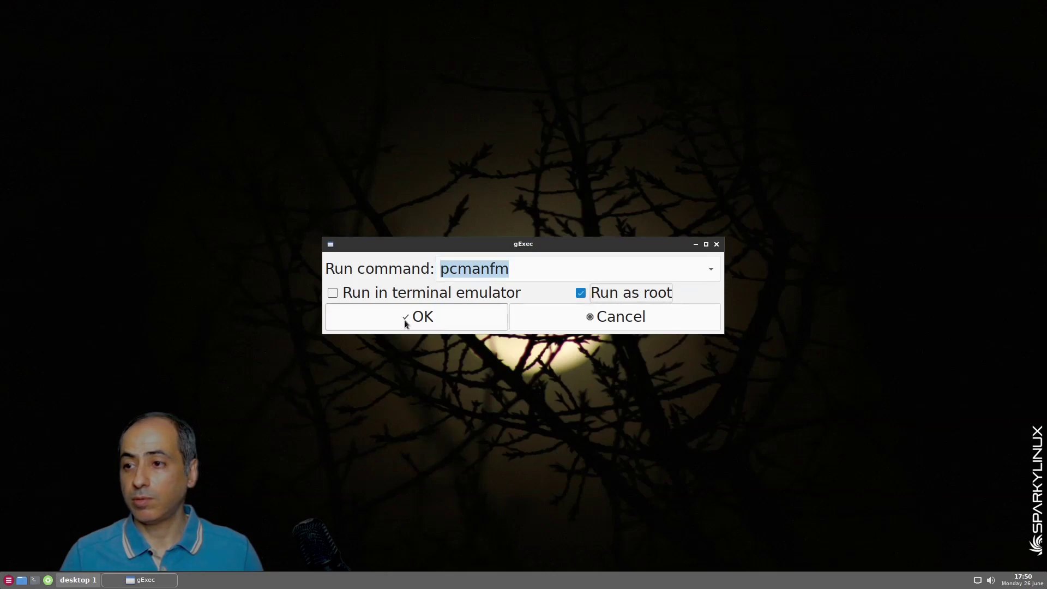
Try running pcmanfm as root, read the missing-gksu error, then close it and cancel gExec
click(405, 320)
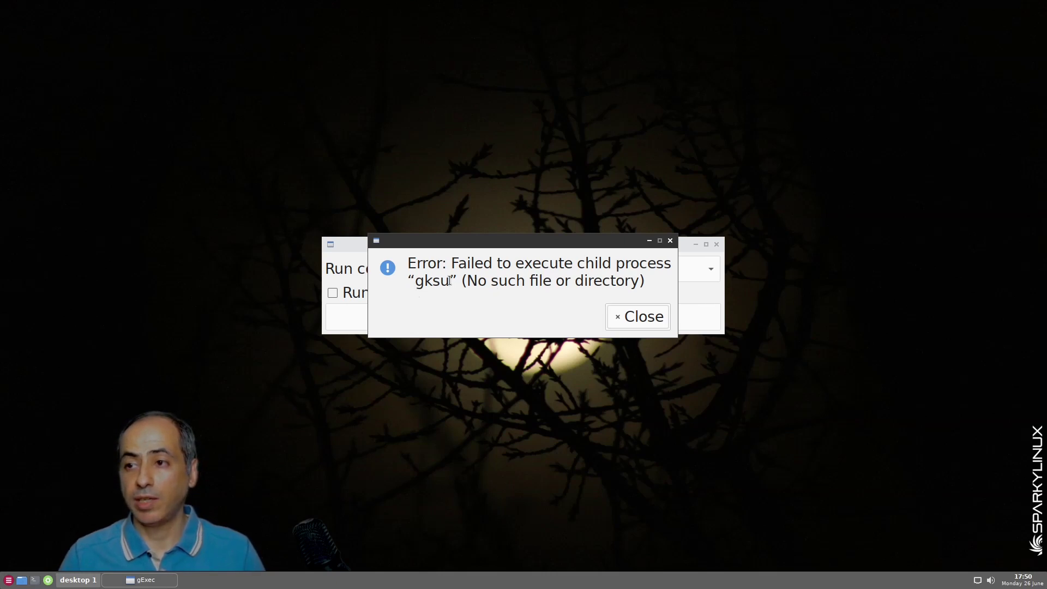
drag(448, 281, 414, 278)
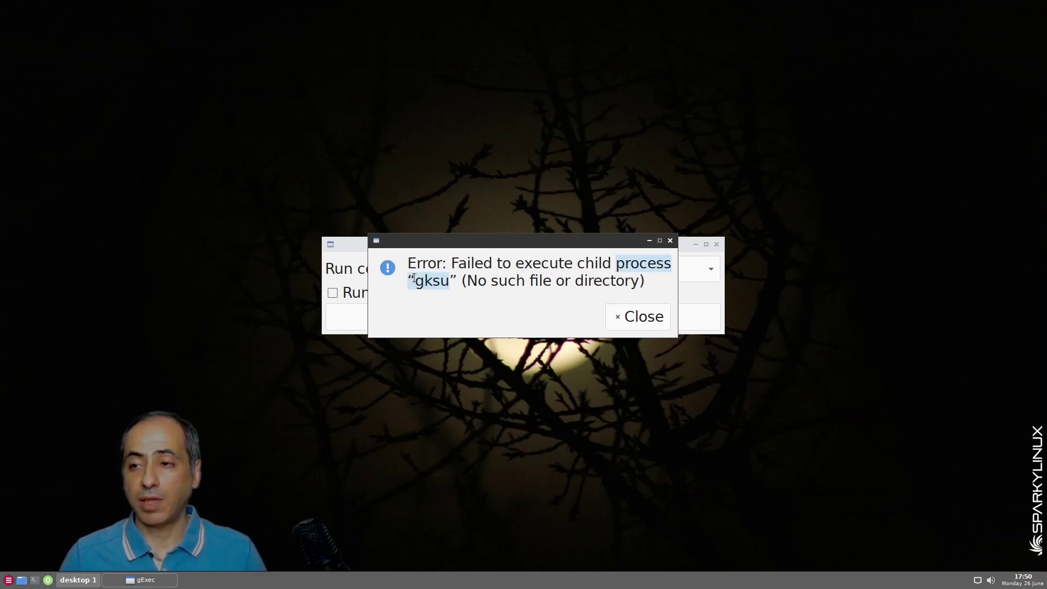
click(450, 281)
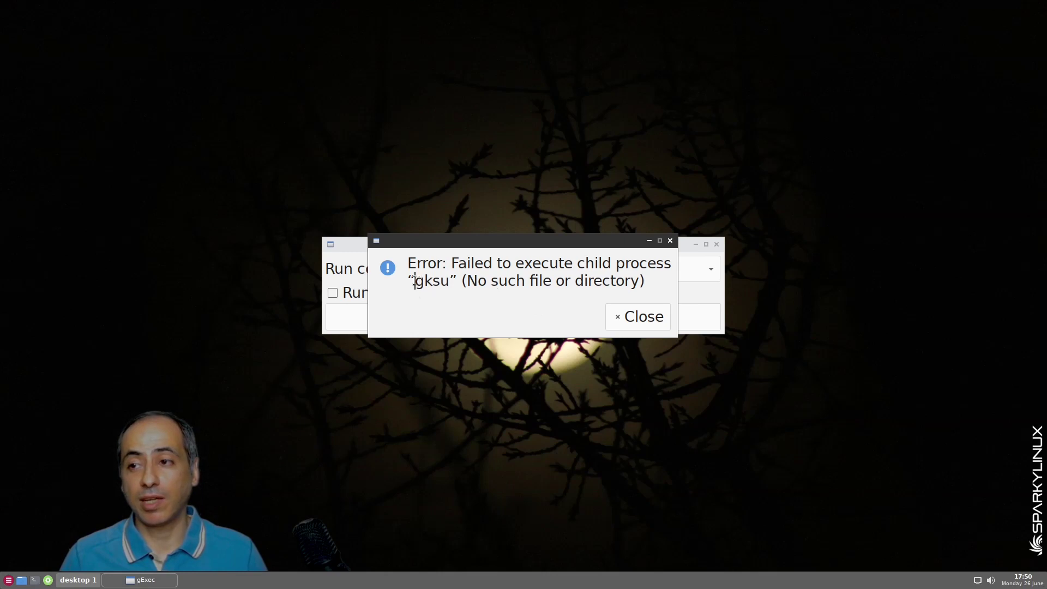
key(Right)
key(Right)
key(Right)
key(Right)
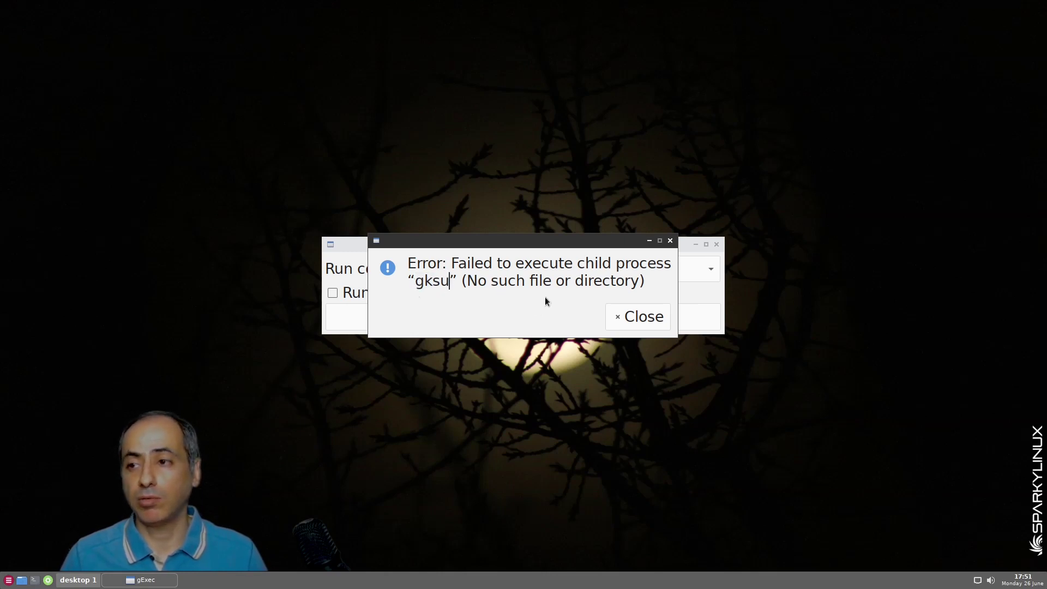
click(634, 316)
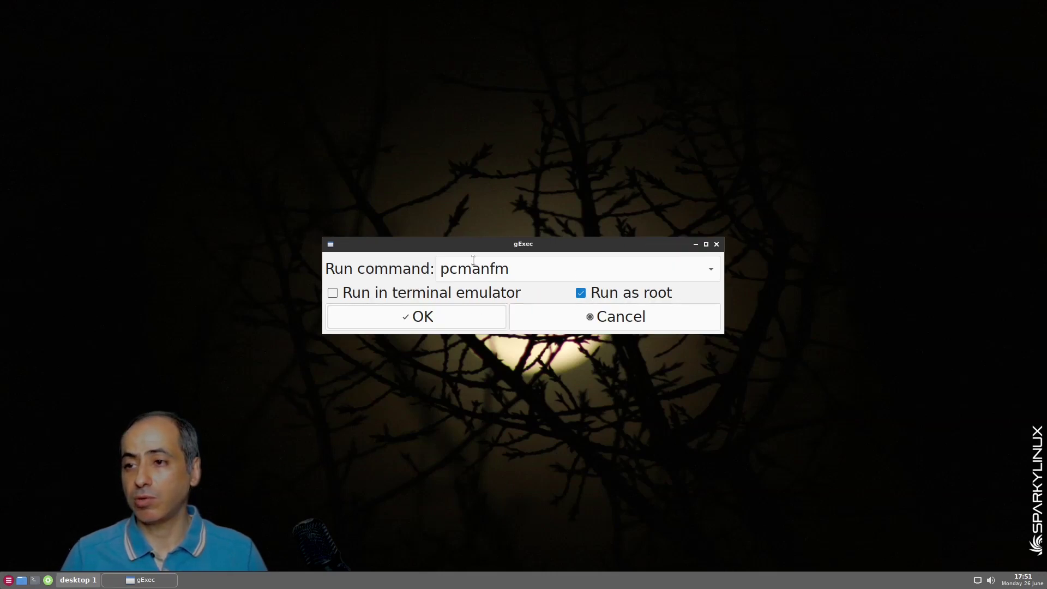
click(614, 324)
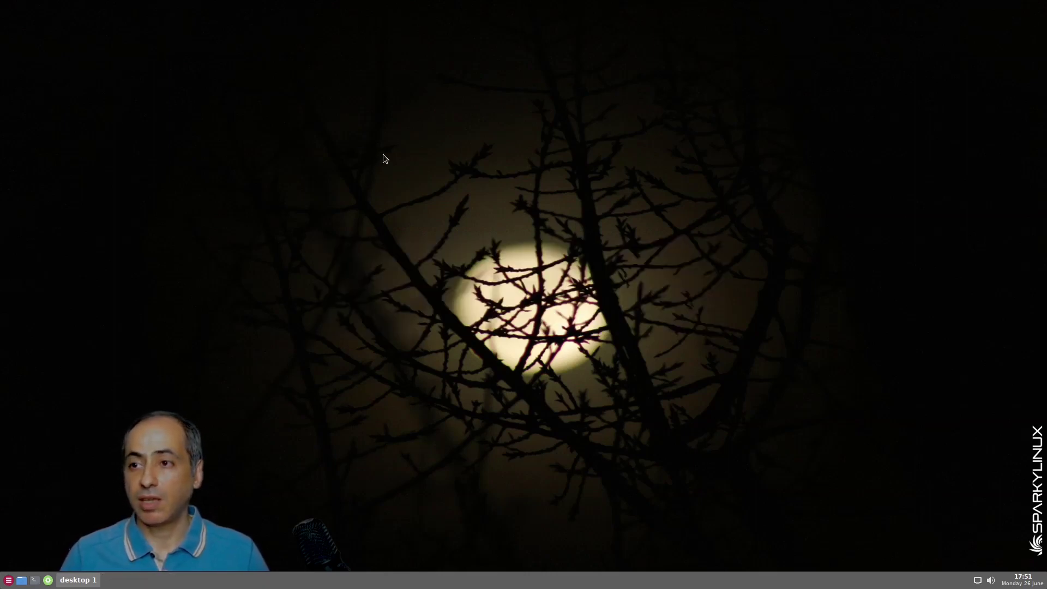
Search the desktop root menu for 'obcon' and launch Openbox Configuration Manager
right_click(386, 132)
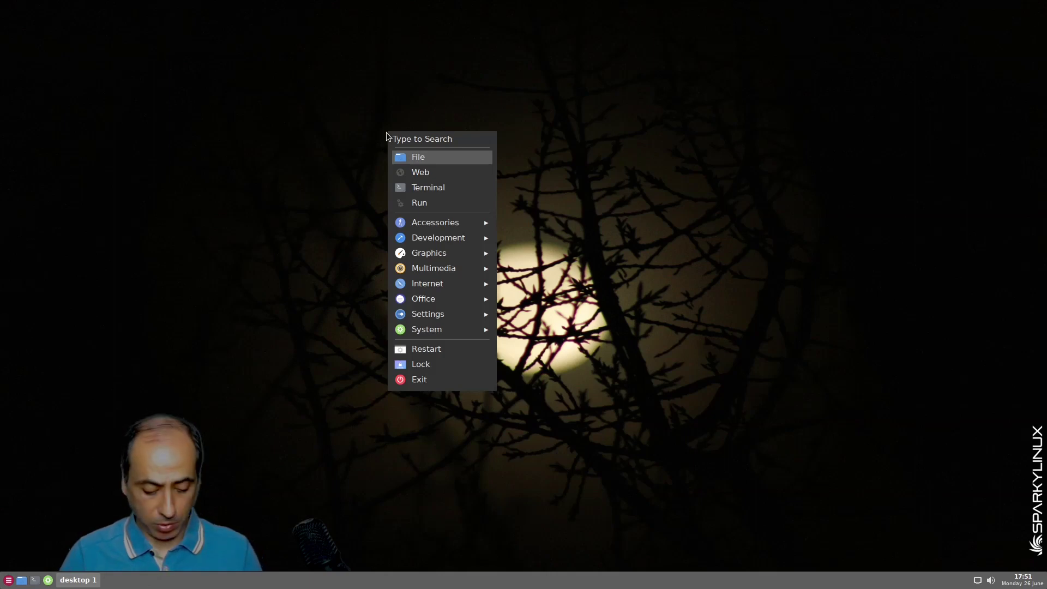
text(obconf)
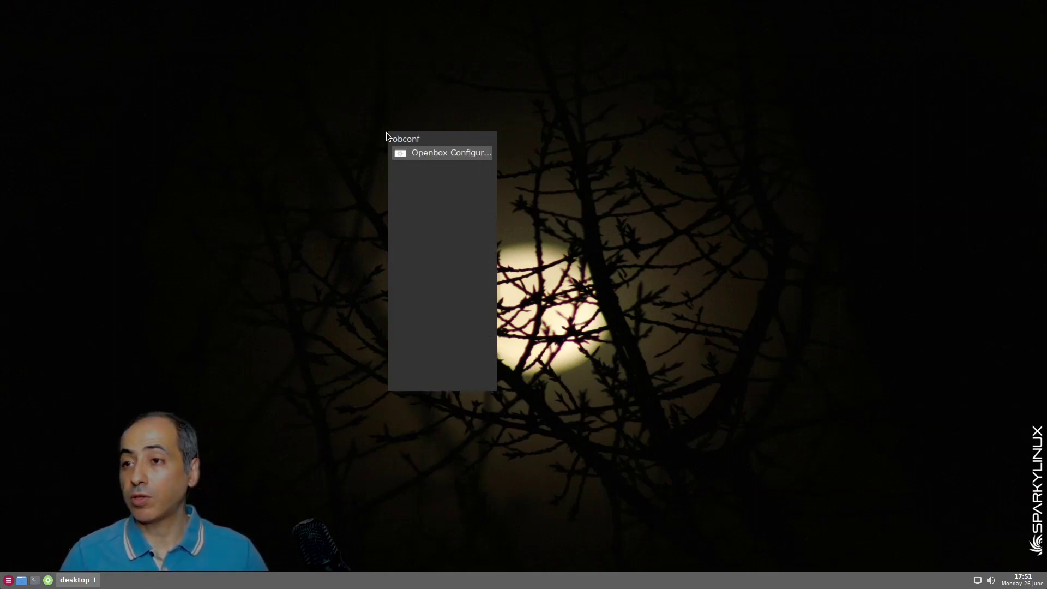
key(Return)
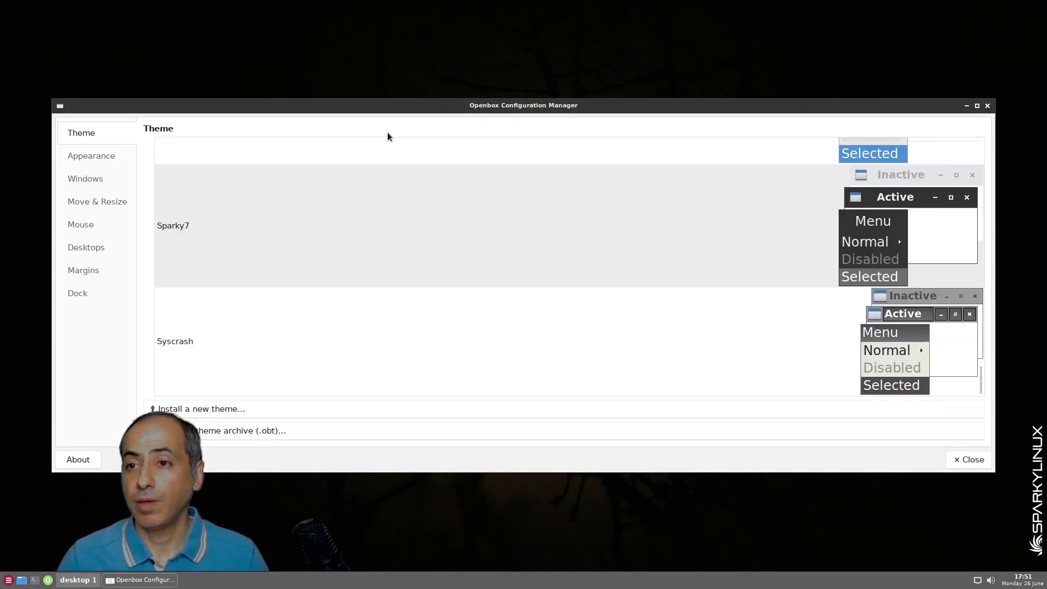
Scroll through the Theme list and select the Sparky5 window theme
scroll(368, 267, up, 10)
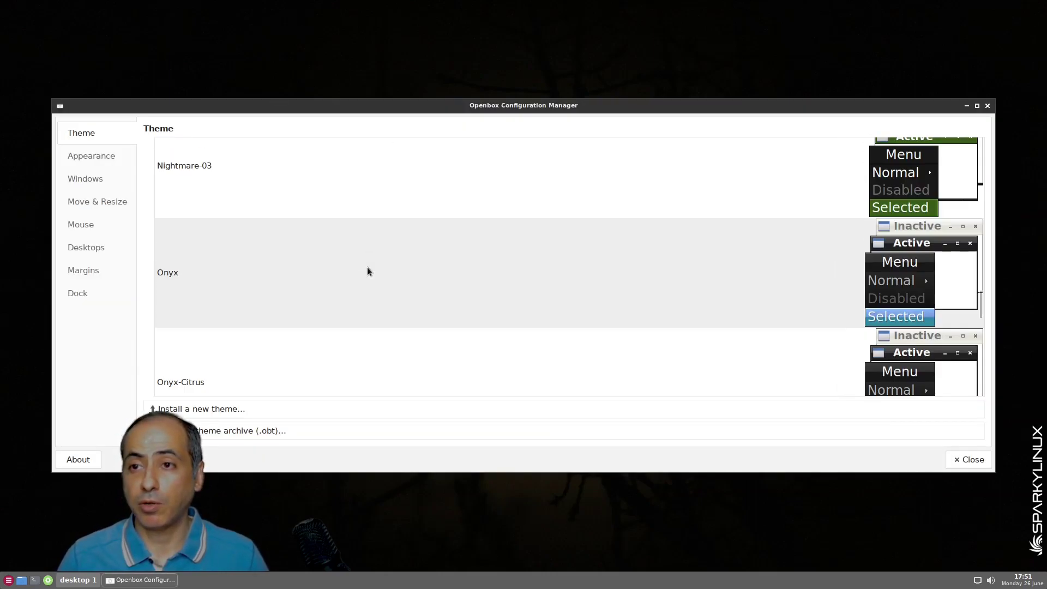
scroll(367, 268, up, 10)
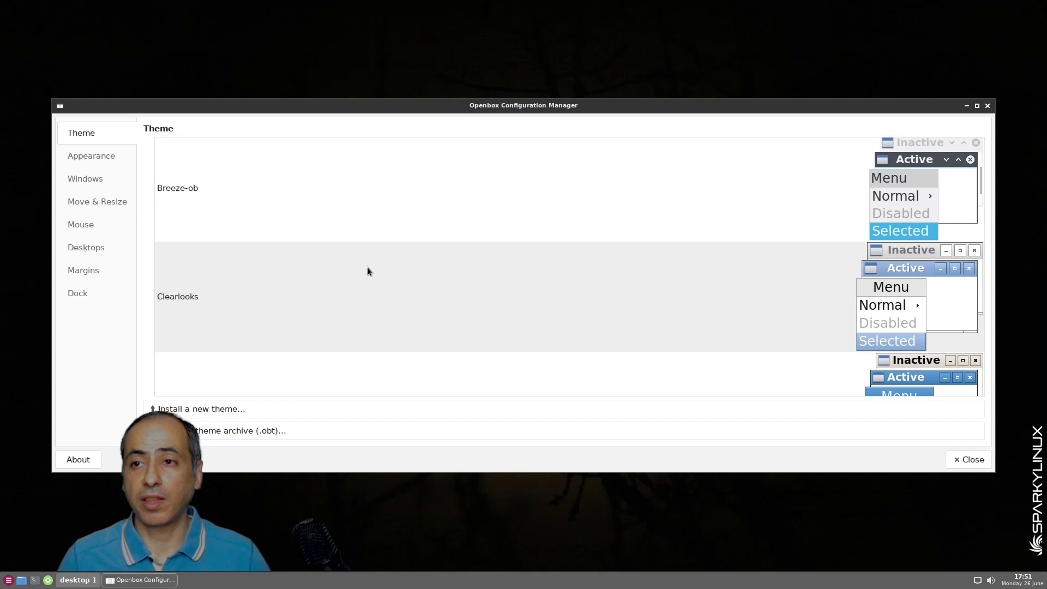
scroll(368, 271, up, 2)
scroll(367, 271, down, 5)
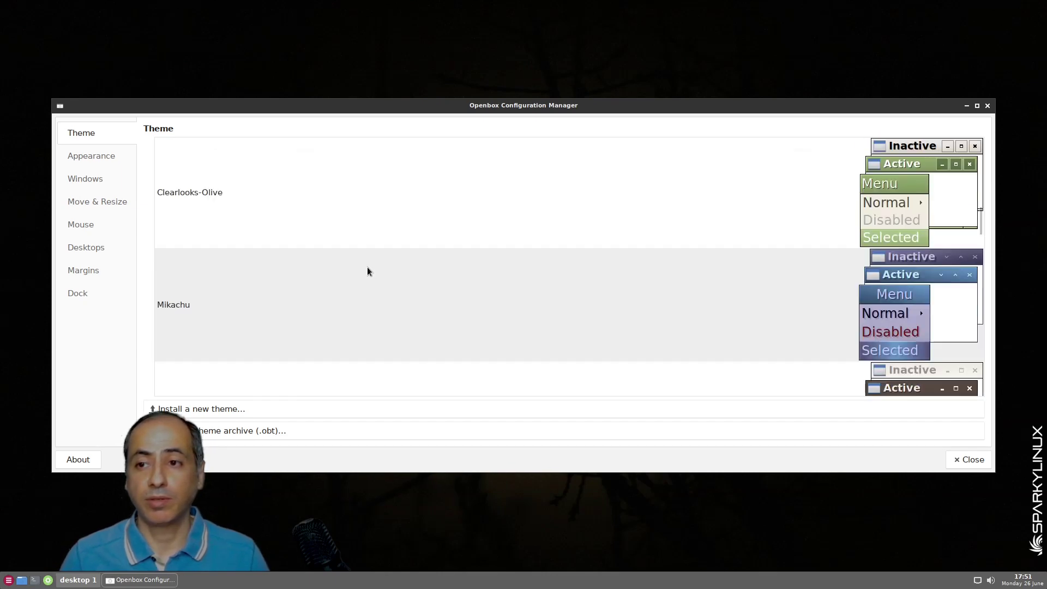
scroll(368, 271, down, 6)
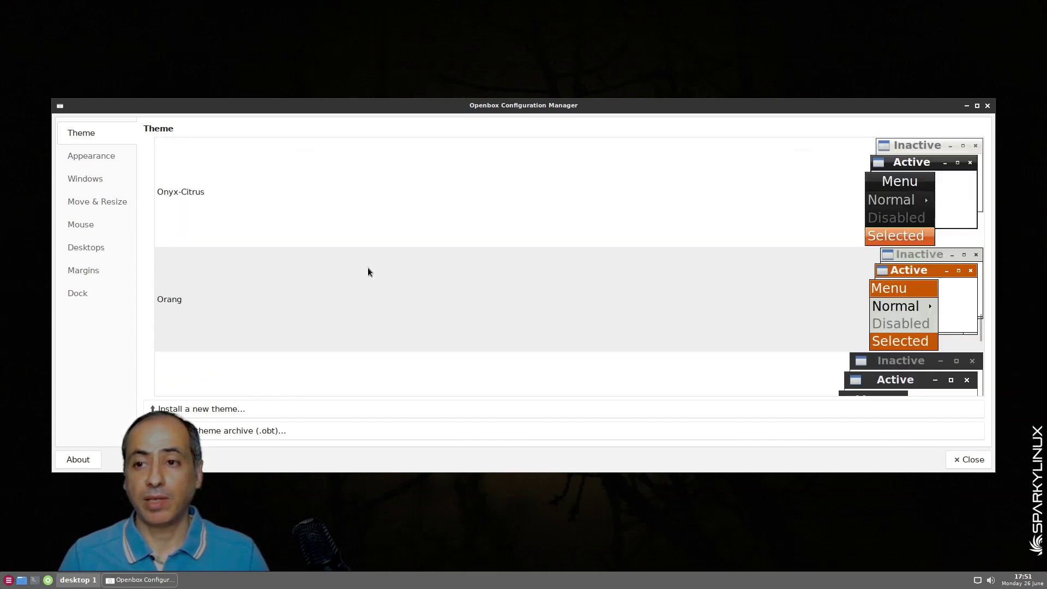
scroll(368, 271, down, 6)
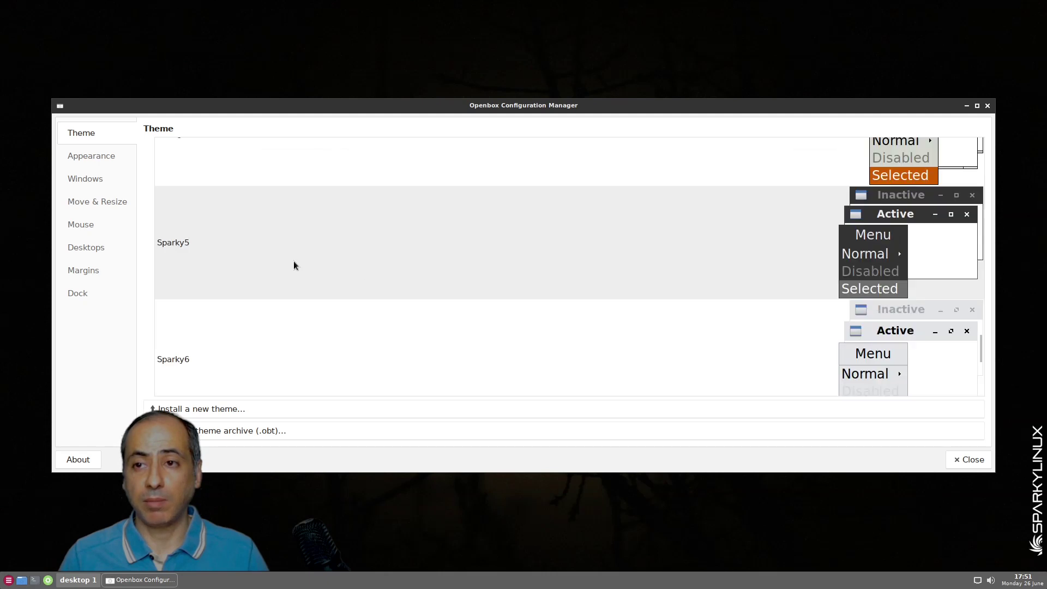
click(214, 246)
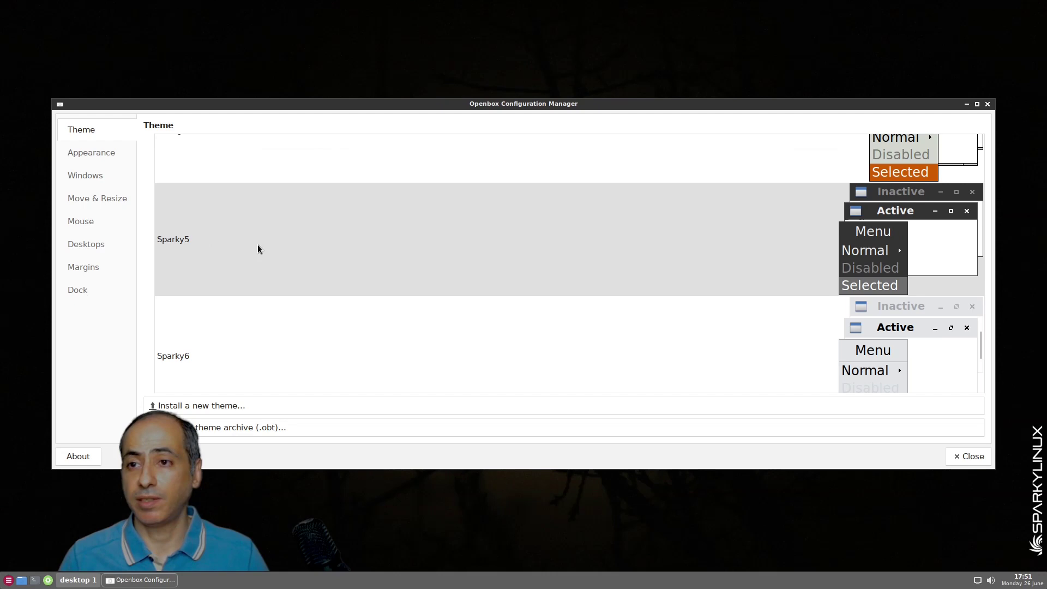
Dismiss the desktop application menu and apply the Sparky6 window theme
right_click(366, 25)
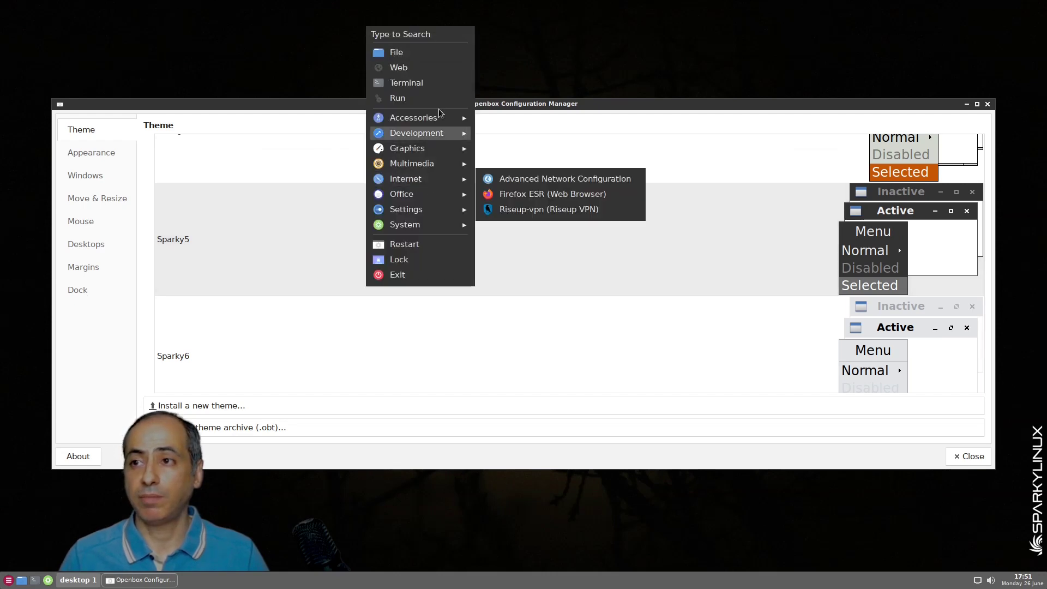
mouse_move(423, 218)
click(214, 239)
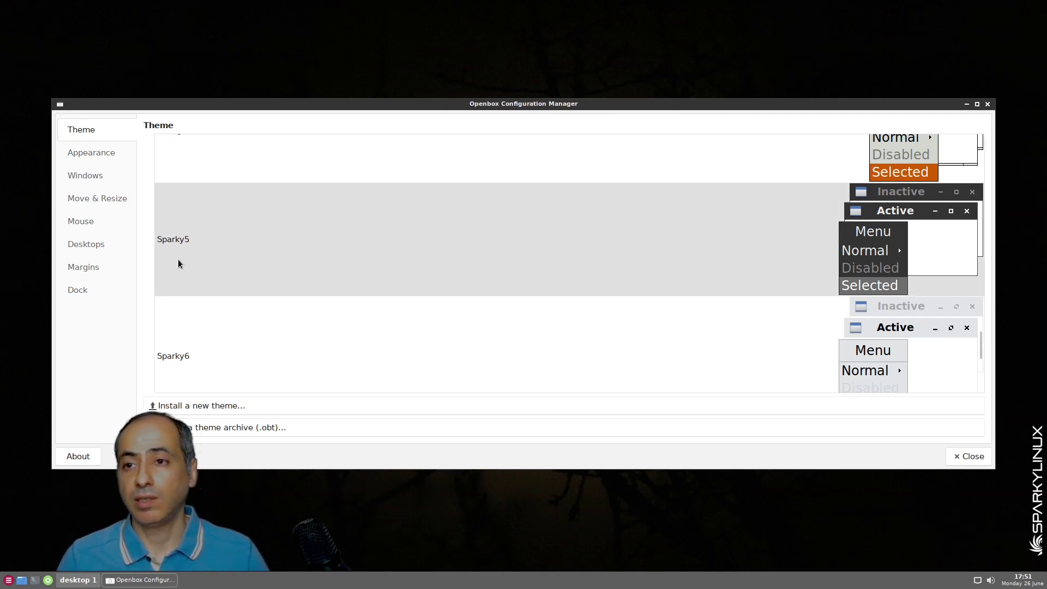
click(210, 336)
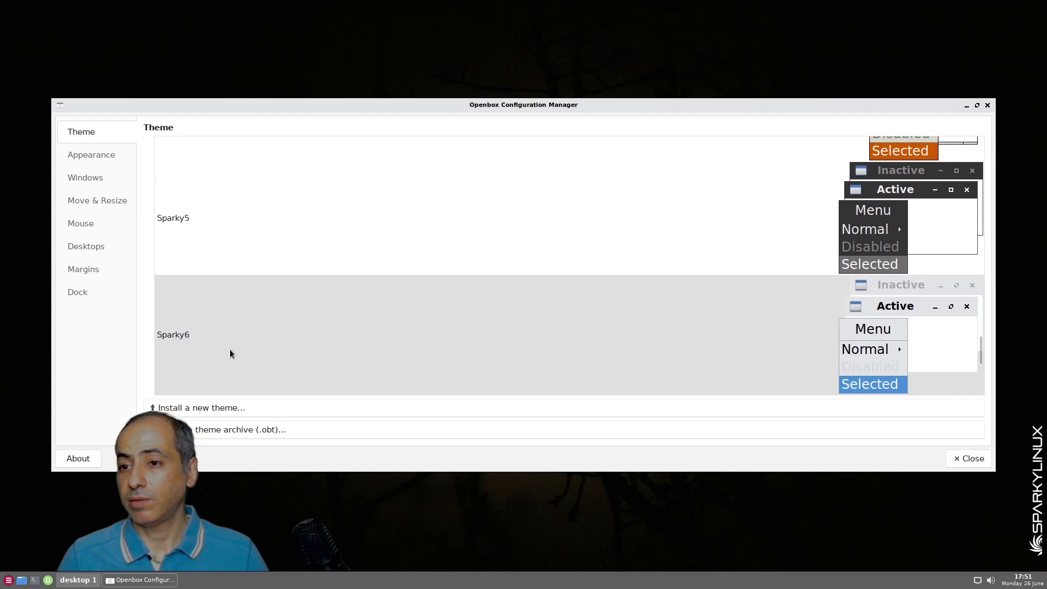
scroll(248, 334, down, 1)
scroll(276, 311, up, 1)
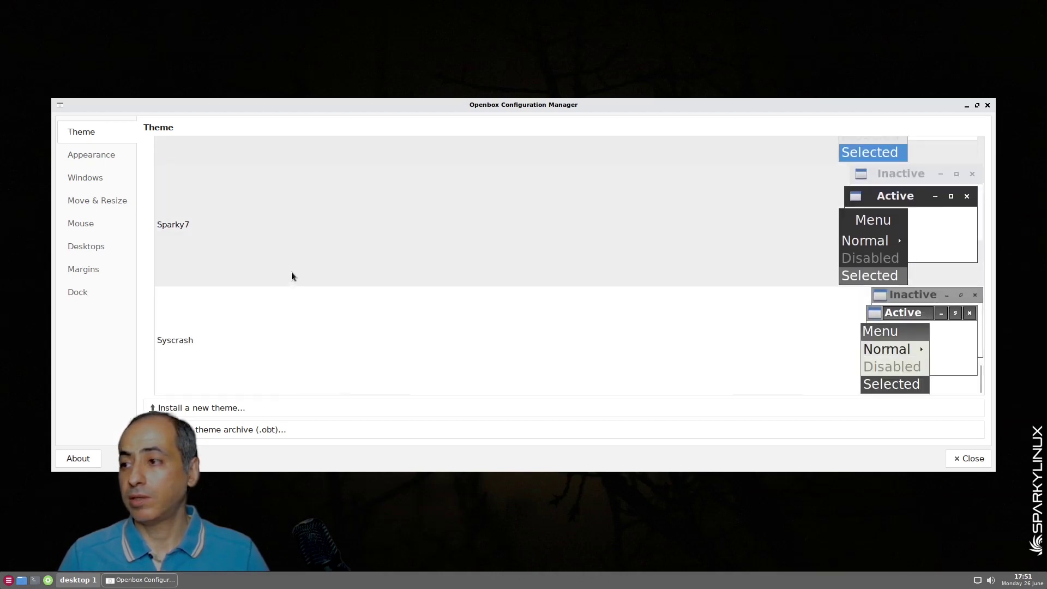
scroll(291, 271, down, 2)
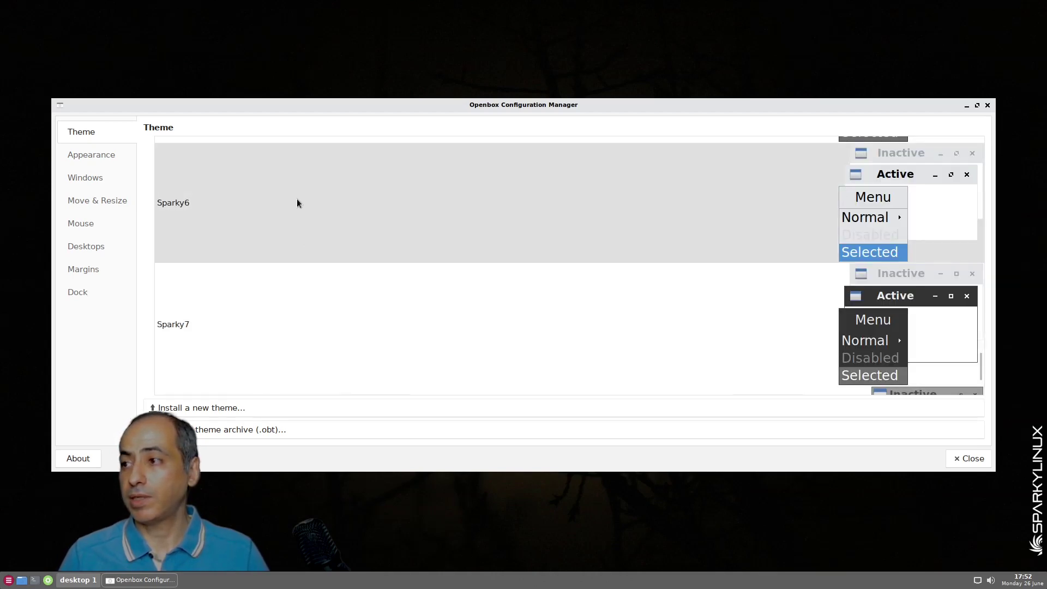
Inspect the desktop application menu again, then reselect the Sparky6 theme
right_click(485, 56)
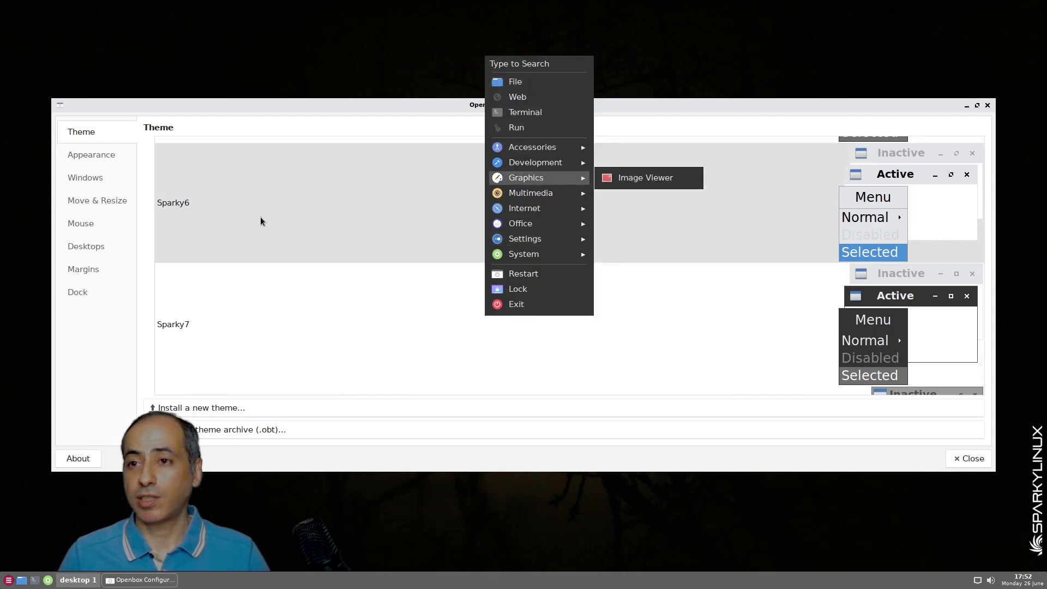
click(203, 210)
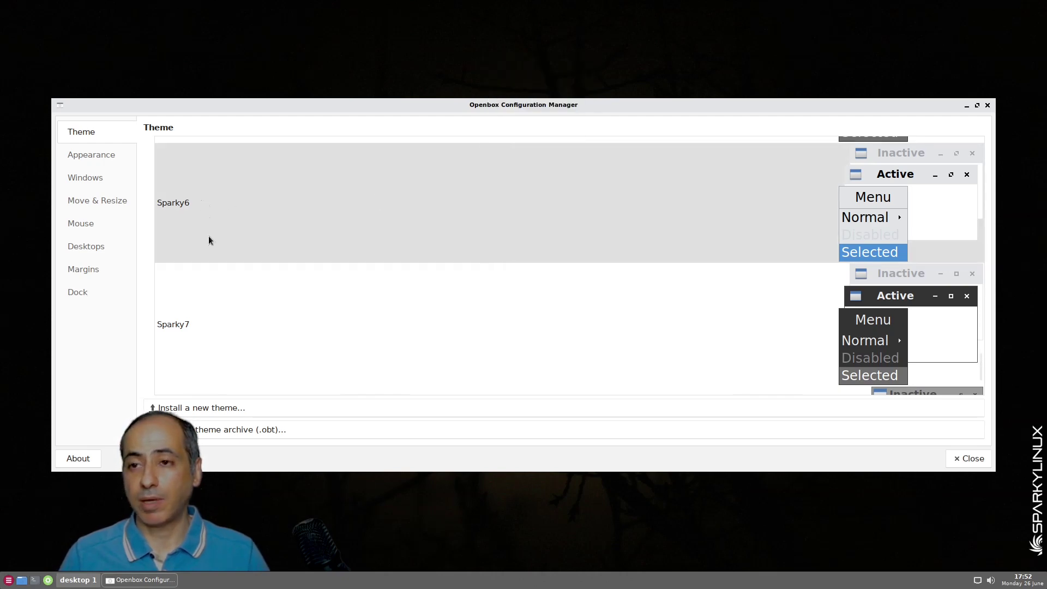
scroll(258, 249, up, 3)
scroll(258, 249, up, 1)
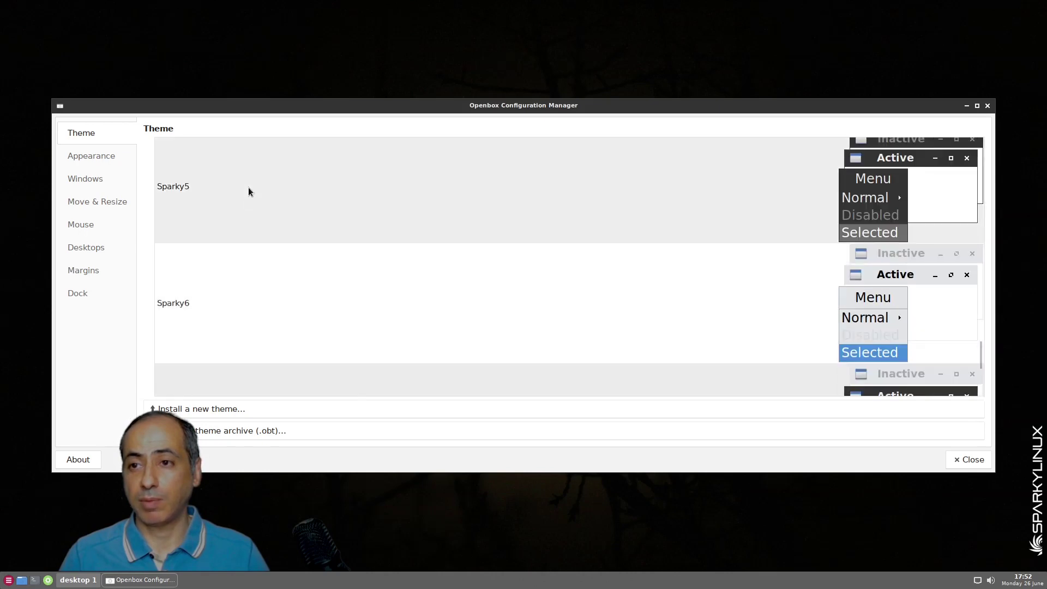
right_click(351, 30)
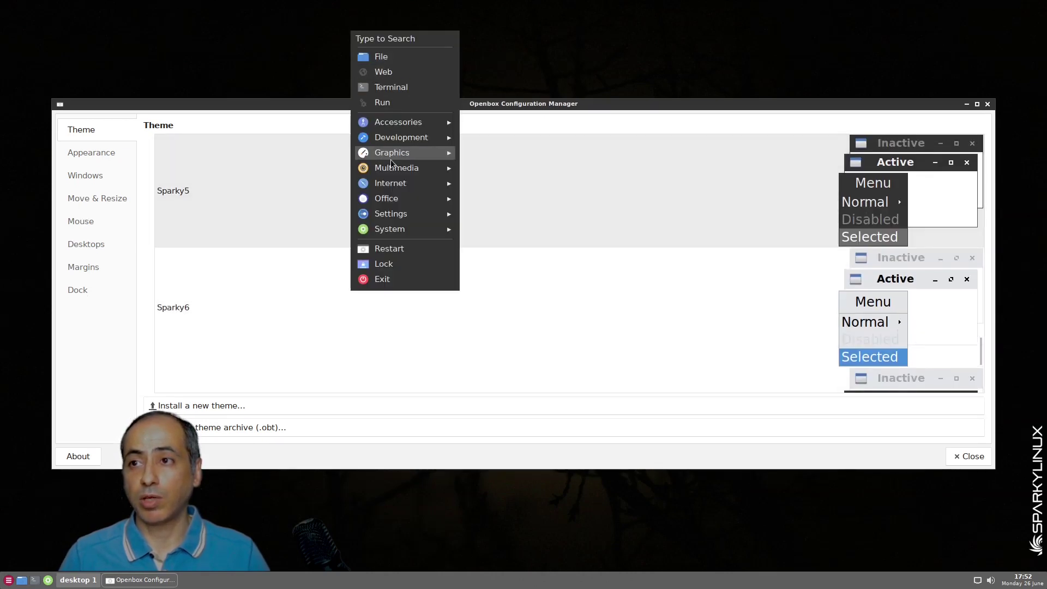
mouse_move(403, 144)
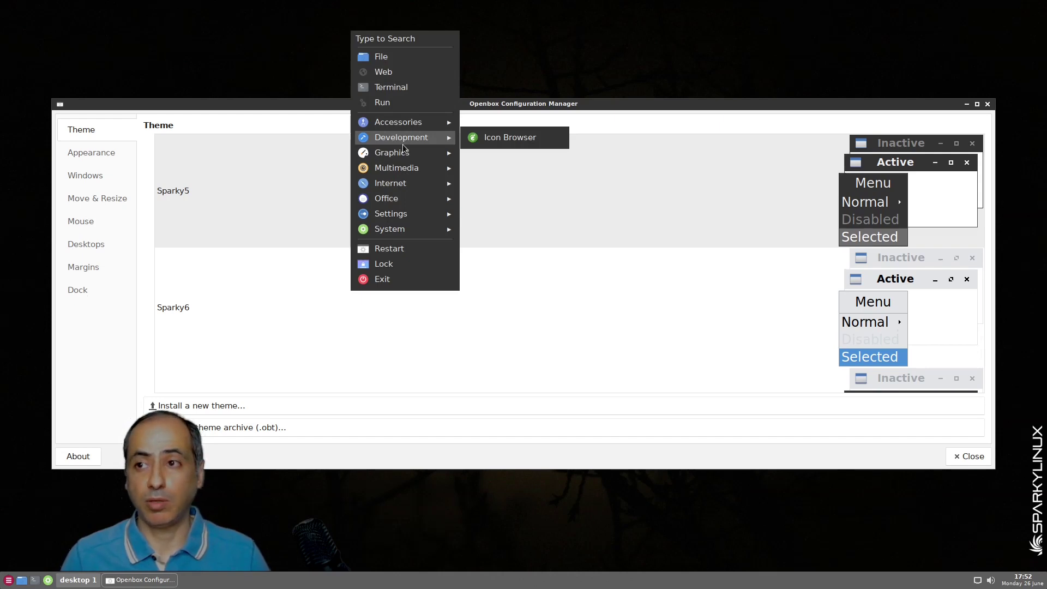
mouse_move(394, 183)
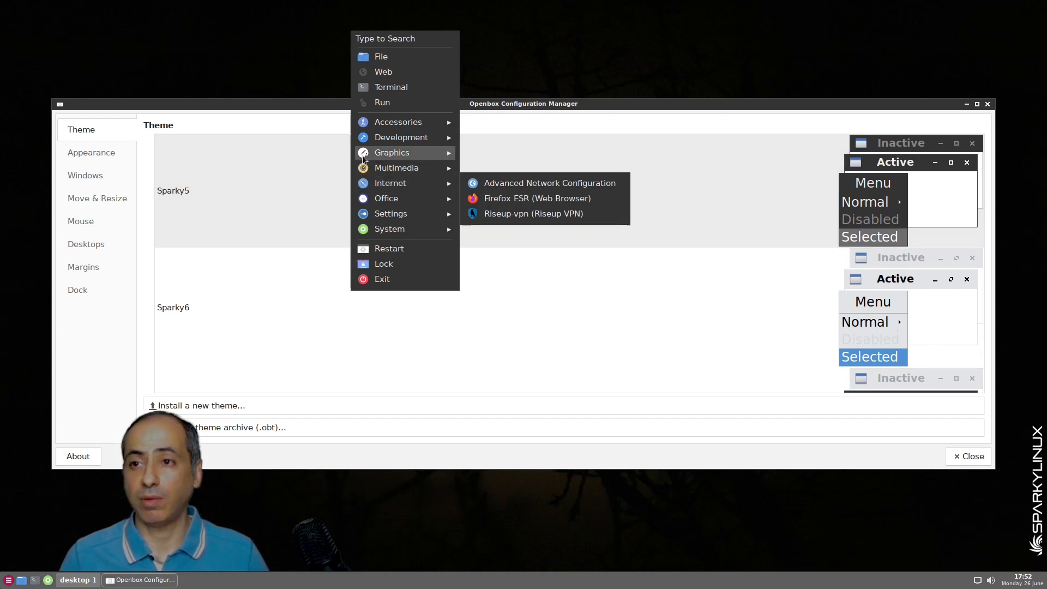
click(211, 305)
click(211, 307)
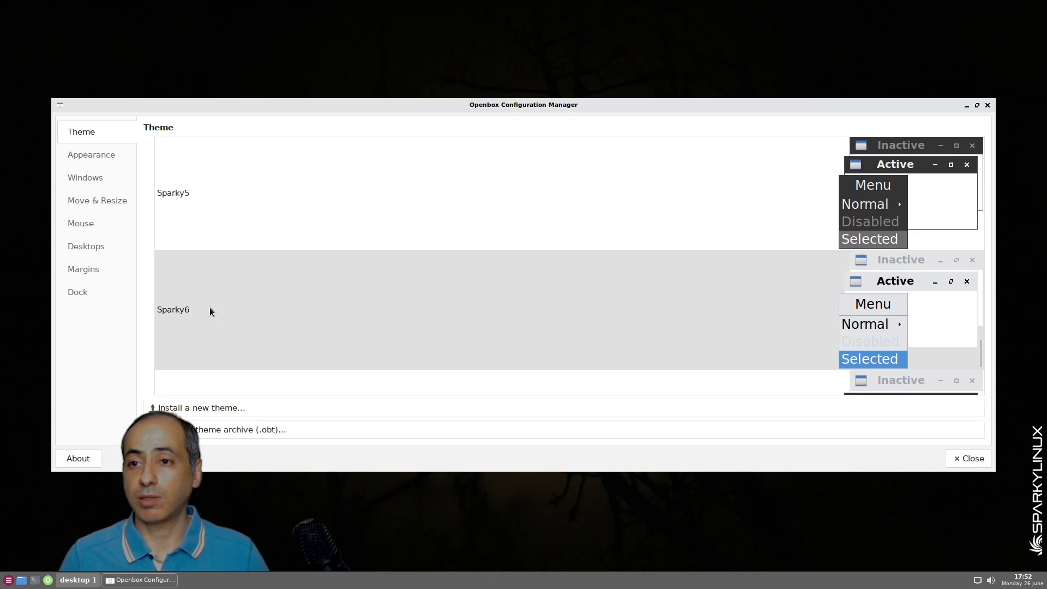
Try the root menu search with 'mou', then toggle the theme Sparky5 and back to Sparky6
right_click(264, 38)
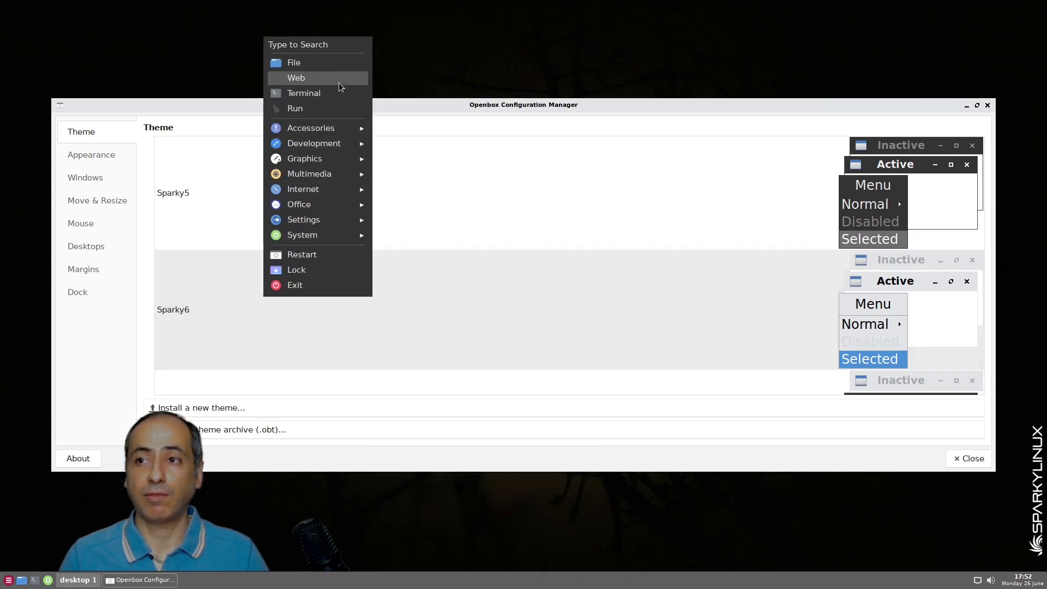
click(263, 322)
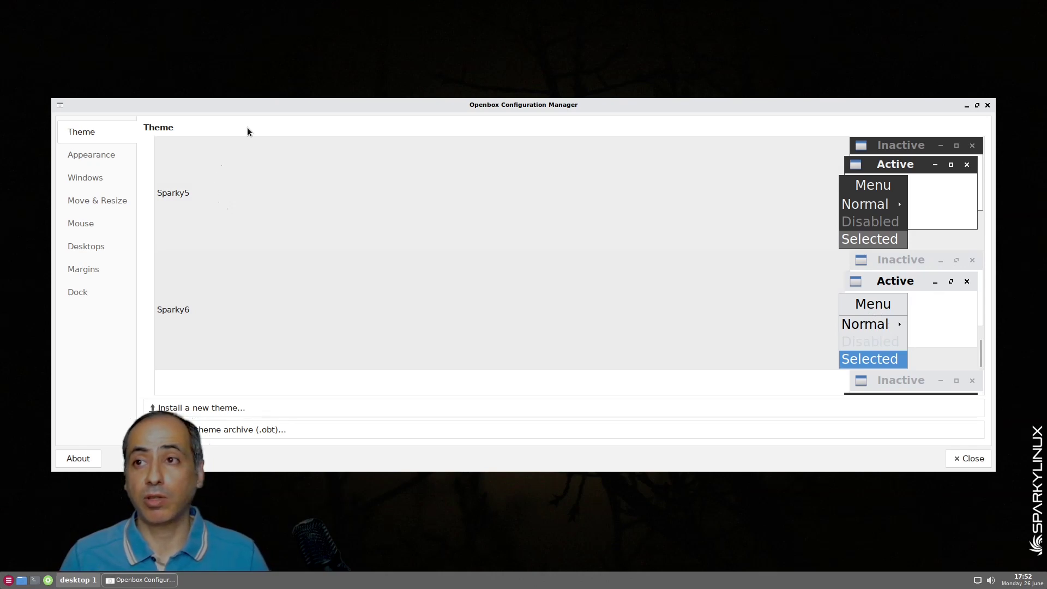
right_click(372, 26)
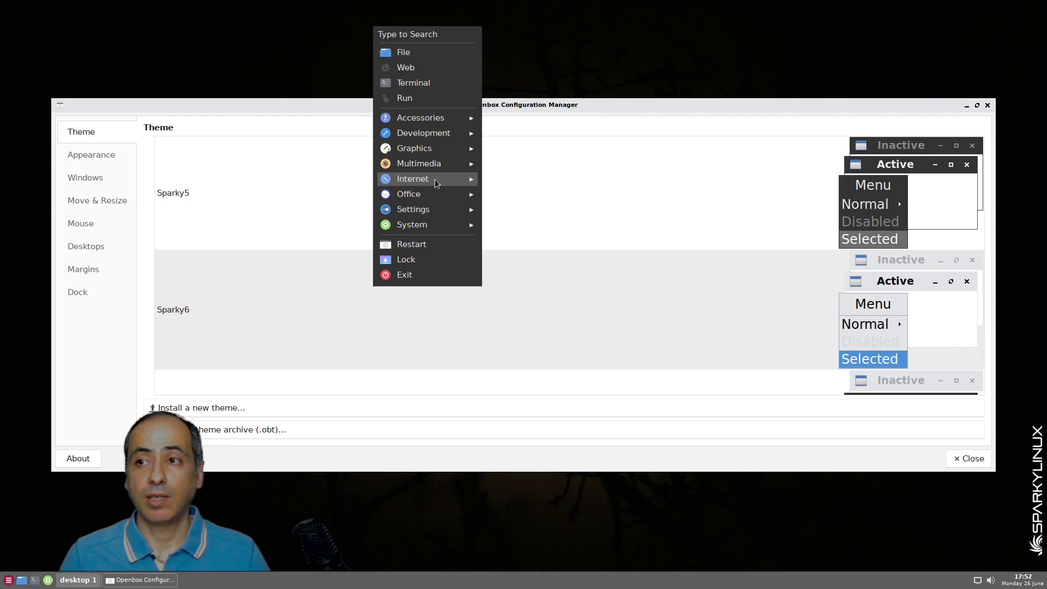
mouse_move(434, 199)
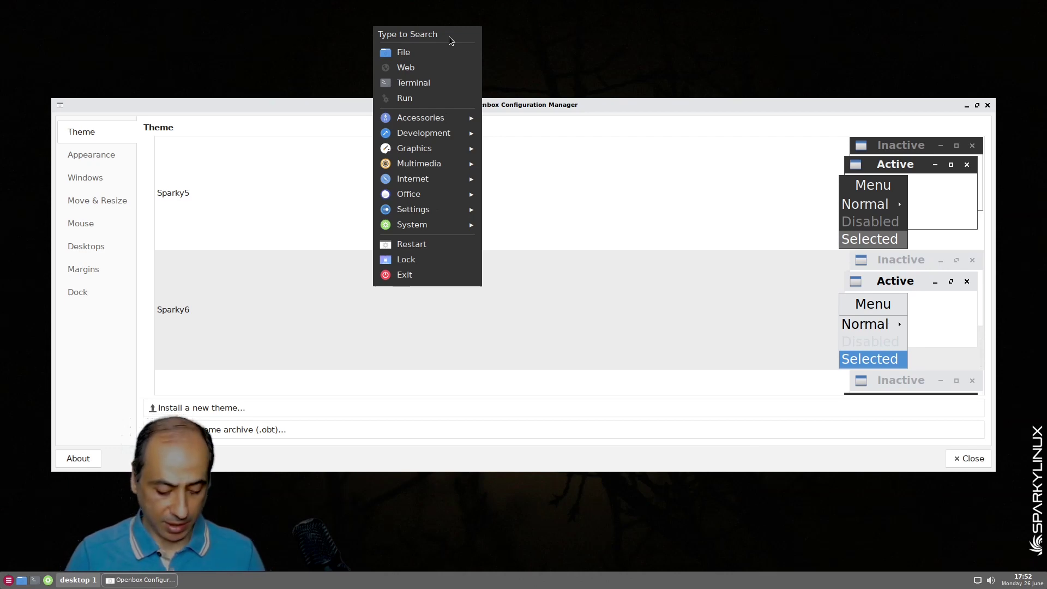
text(mou)
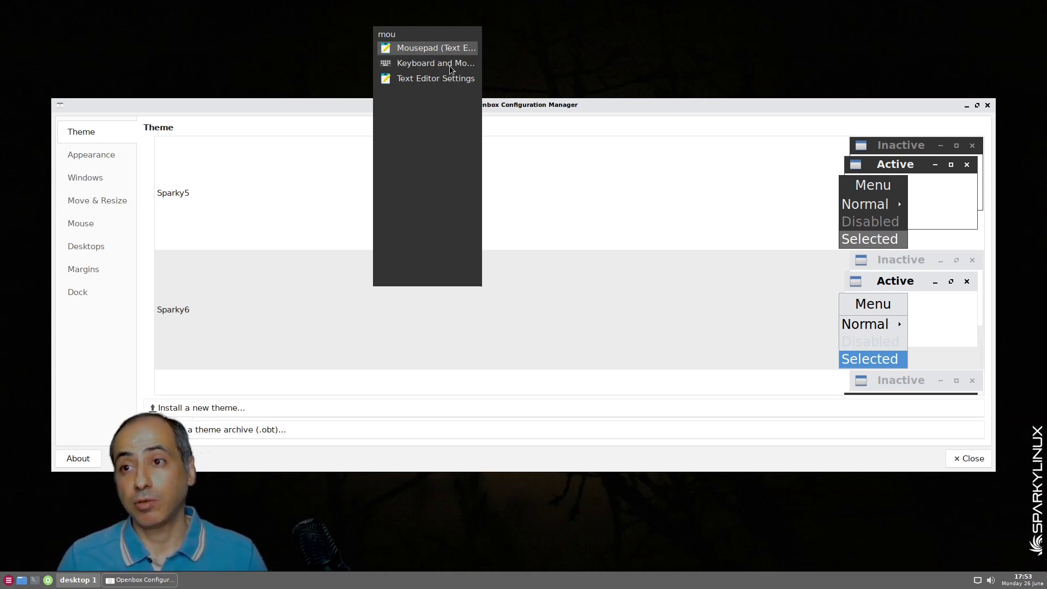
click(251, 196)
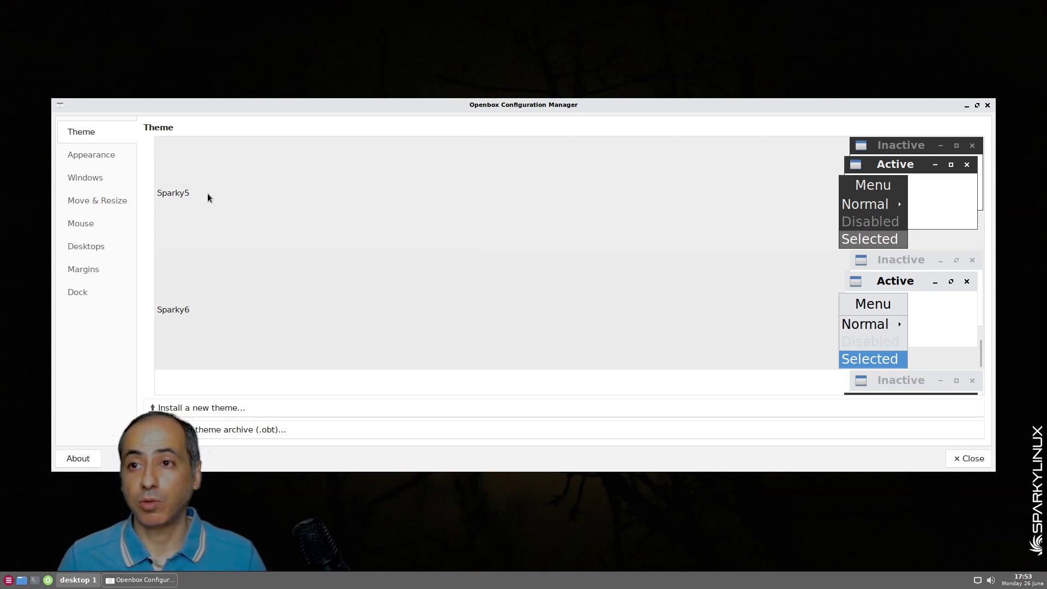
click(190, 195)
click(203, 305)
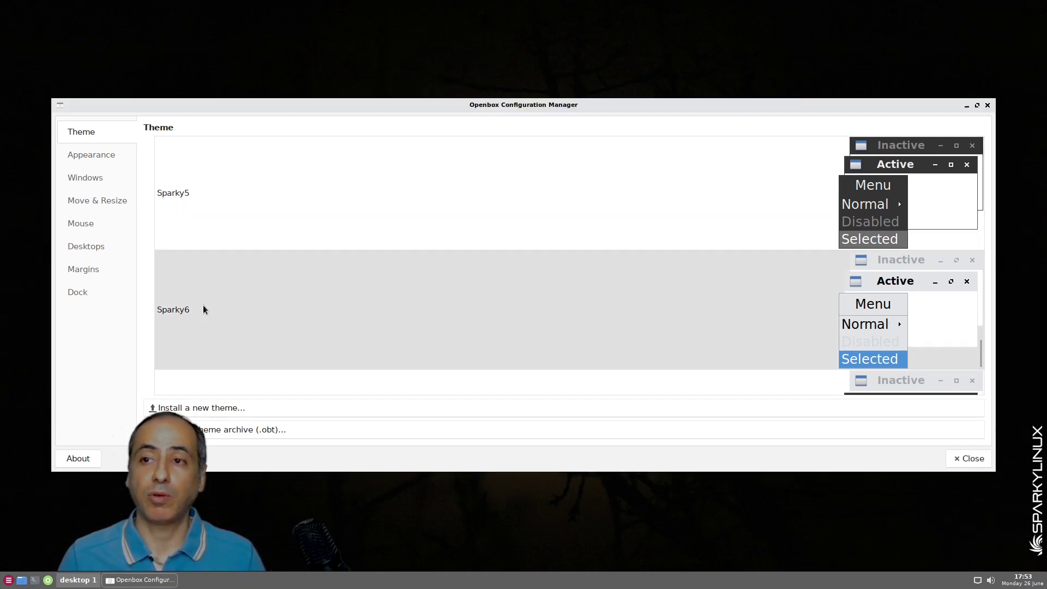
Dismiss the desktop menu and try the Sparky6 then Sparky5 window themes
right_click(340, 38)
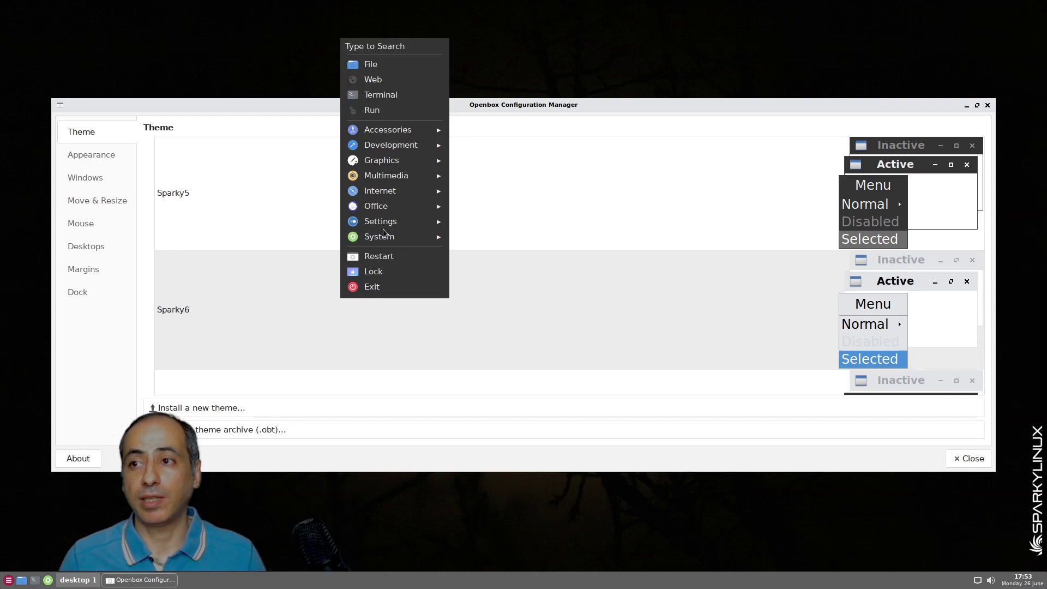
mouse_move(406, 227)
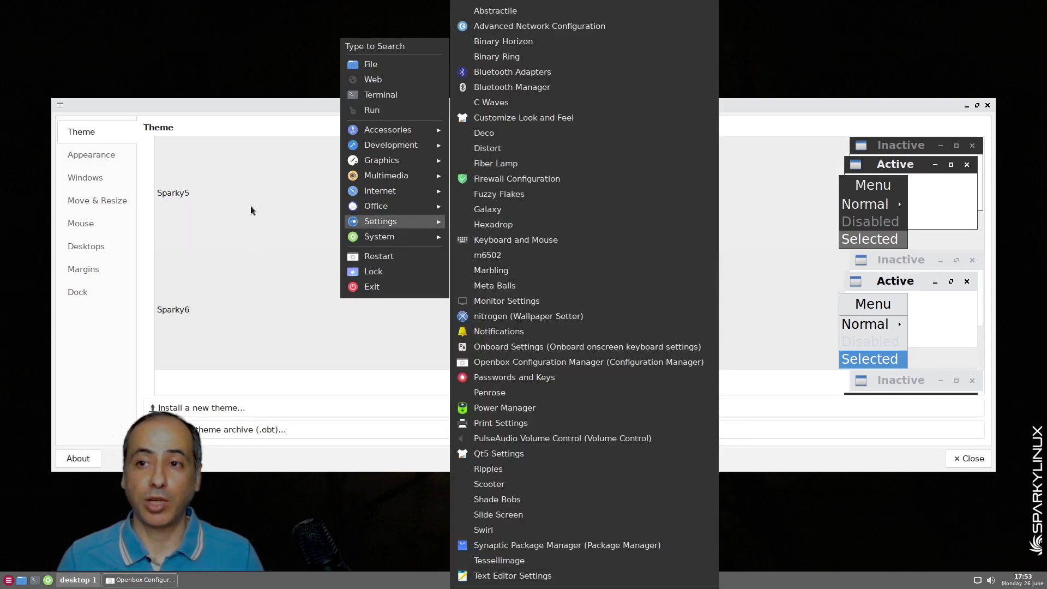
click(202, 201)
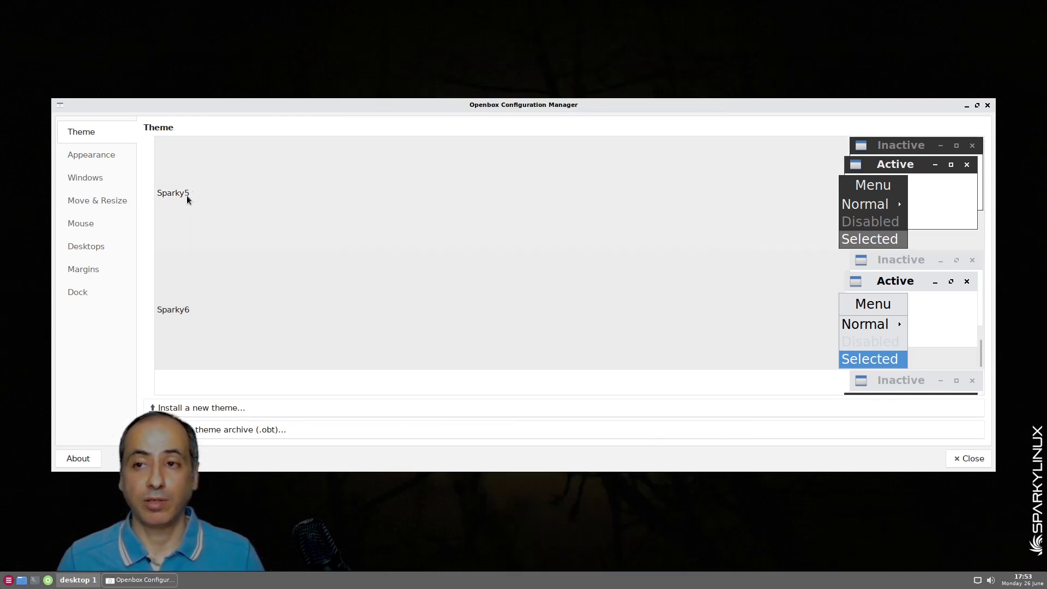
click(229, 289)
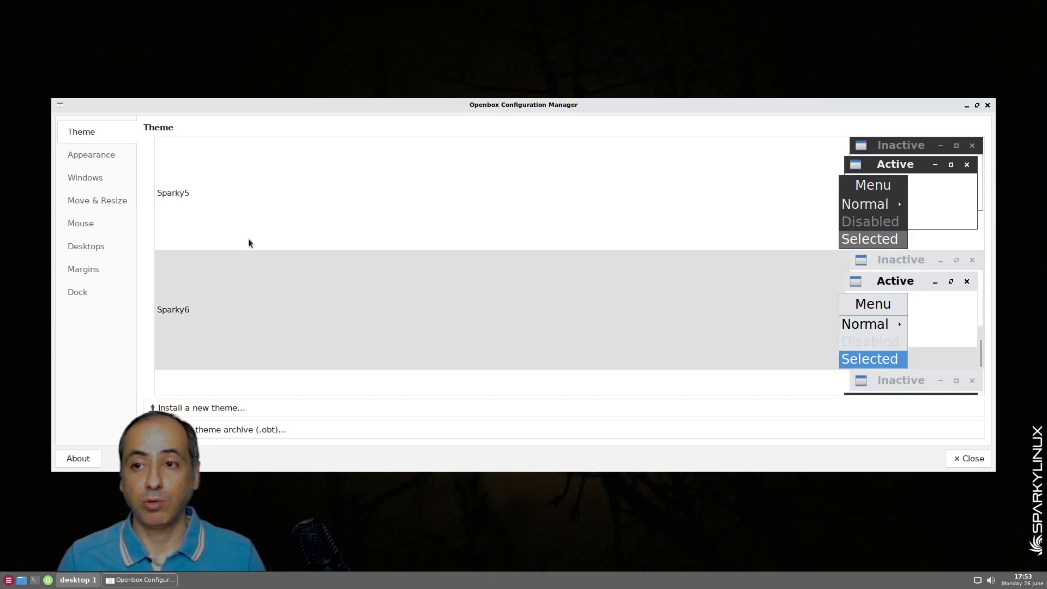
click(252, 200)
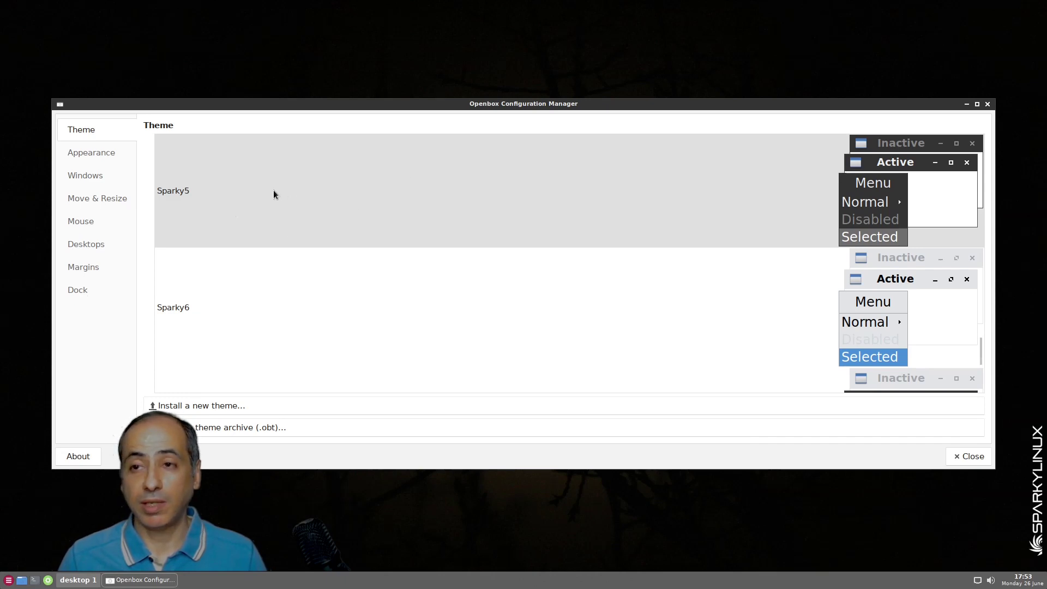
Preview the Sparky7 theme, browse more themes, then close Openbox Configuration Manager
scroll(314, 175, down, 1)
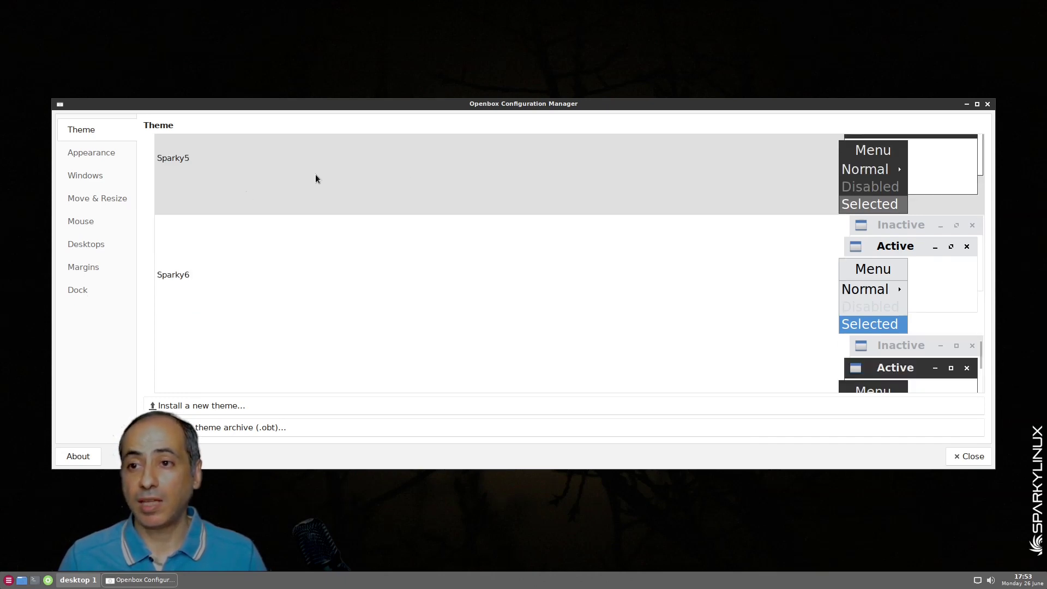
scroll(273, 188, down, 2)
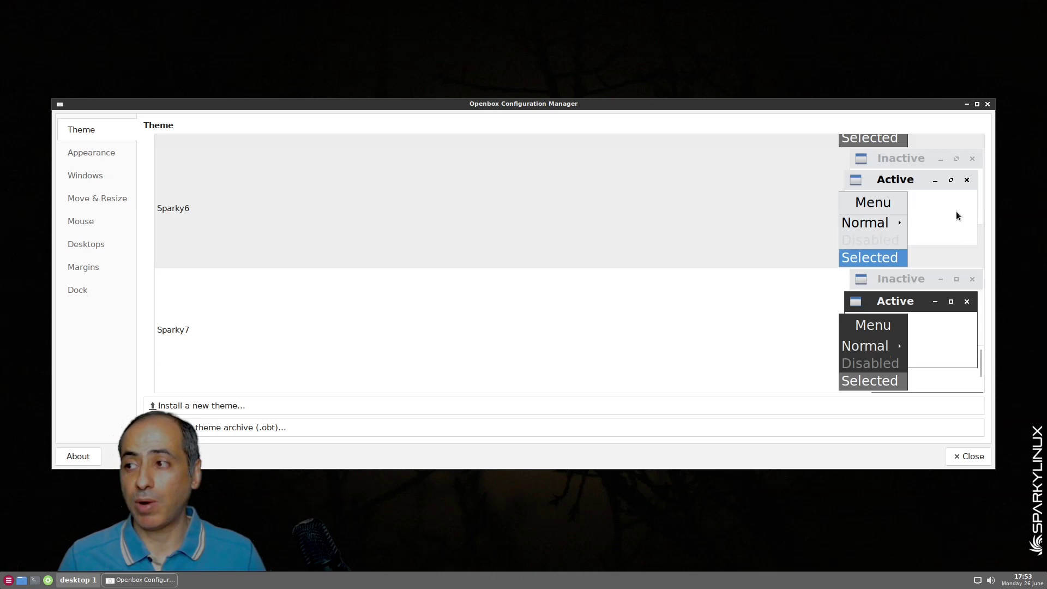
click(233, 326)
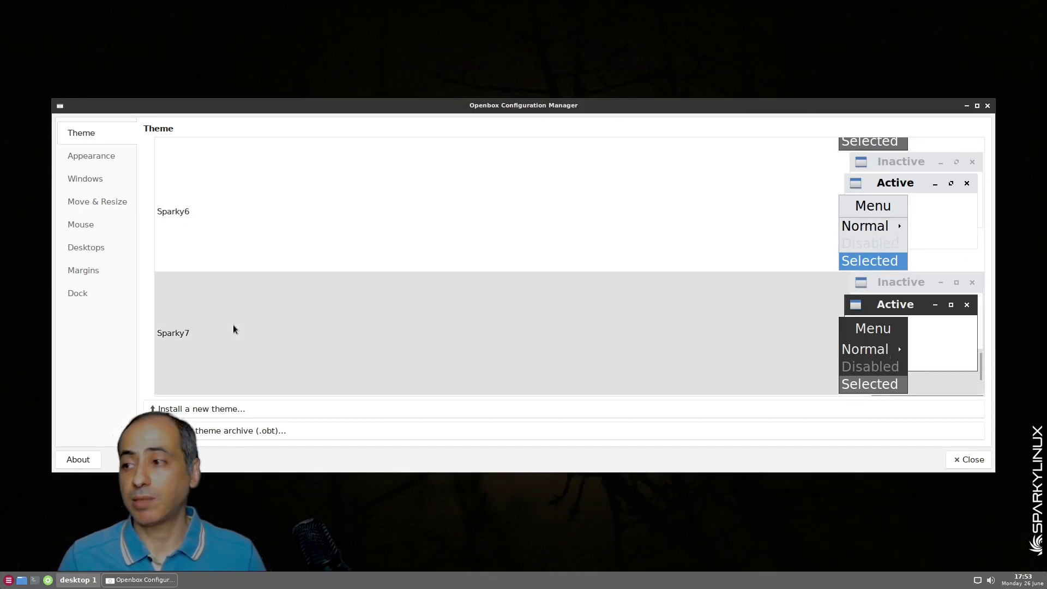
scroll(440, 299, down, 1)
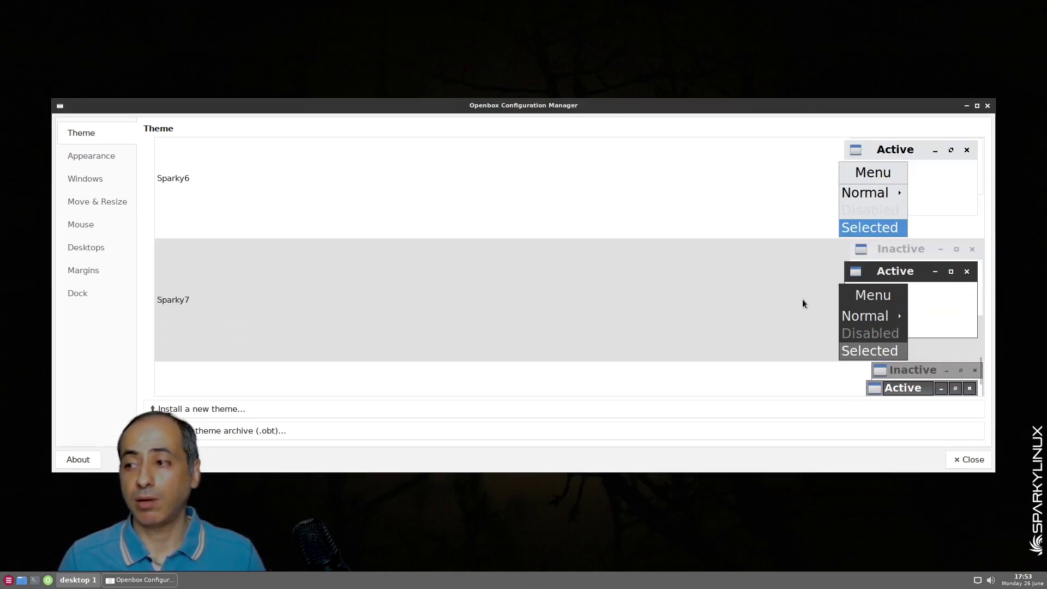
scroll(620, 292, down, 1)
scroll(620, 293, up, 2)
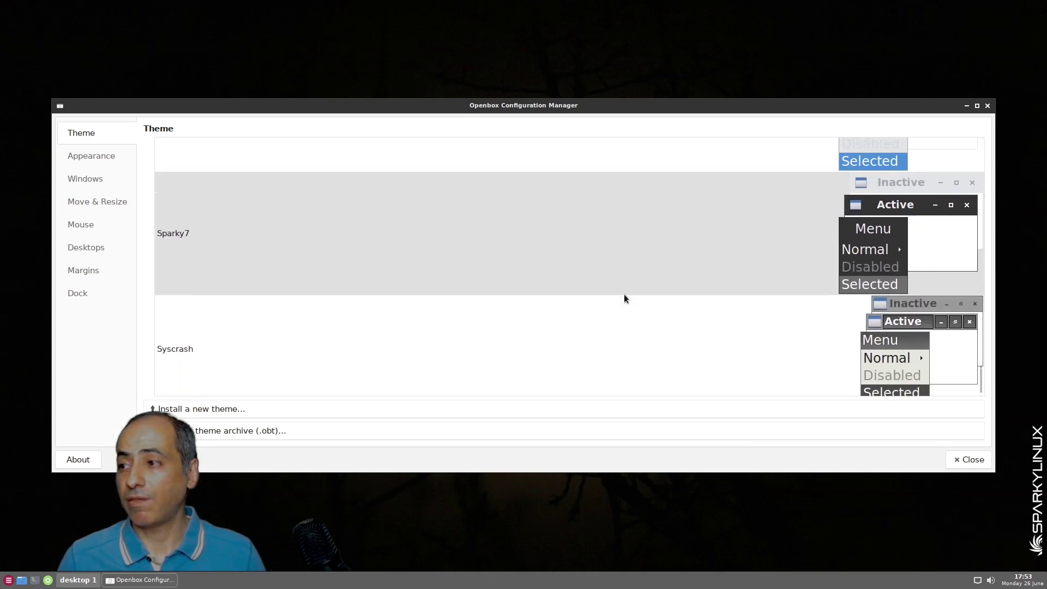
scroll(624, 293, up, 1)
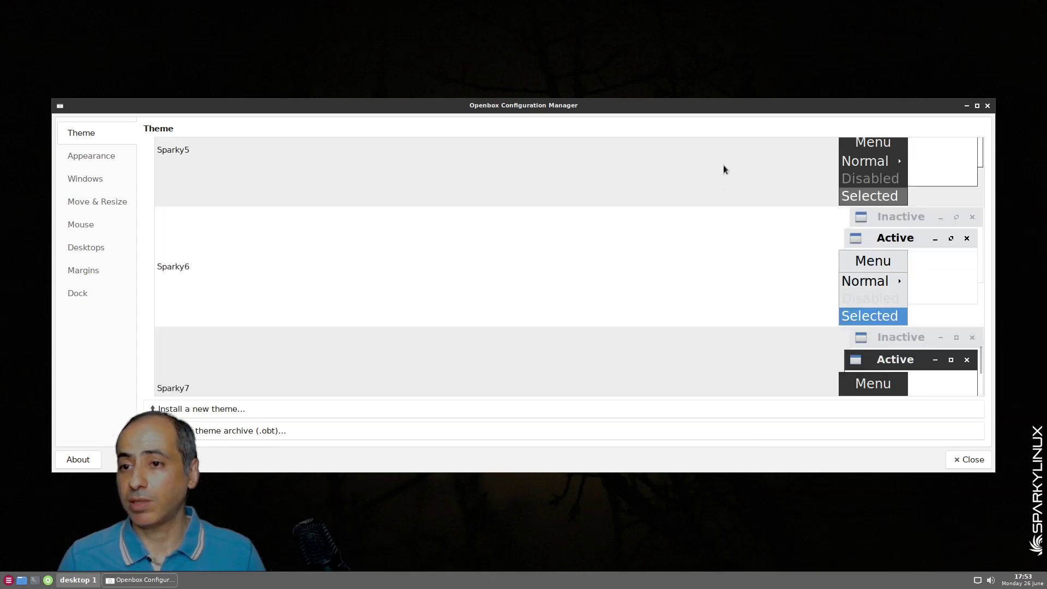
scroll(724, 169, down, 5)
scroll(609, 189, up, 1)
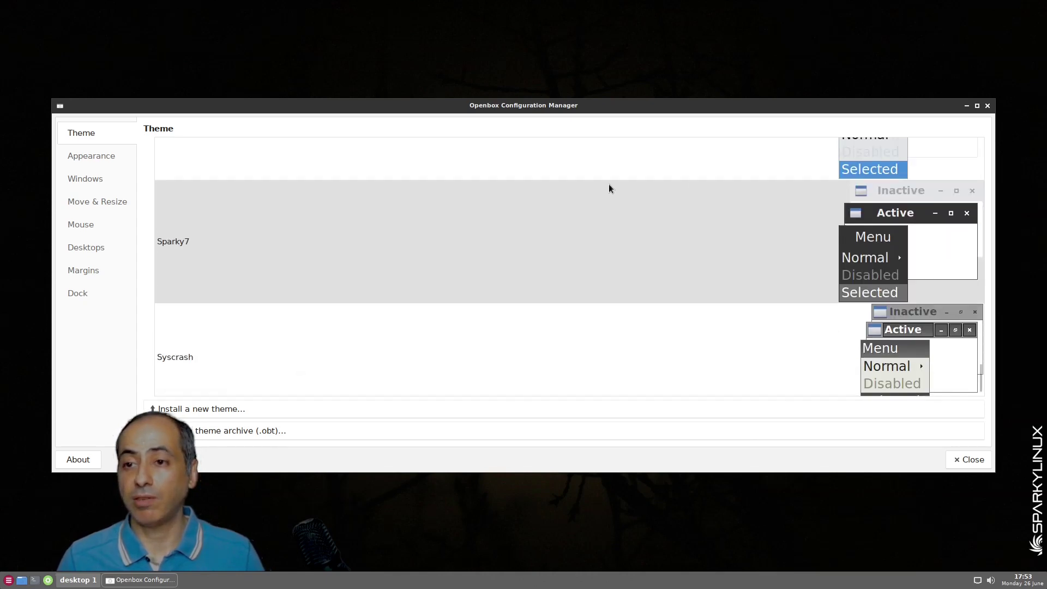
scroll(604, 196, up, 10)
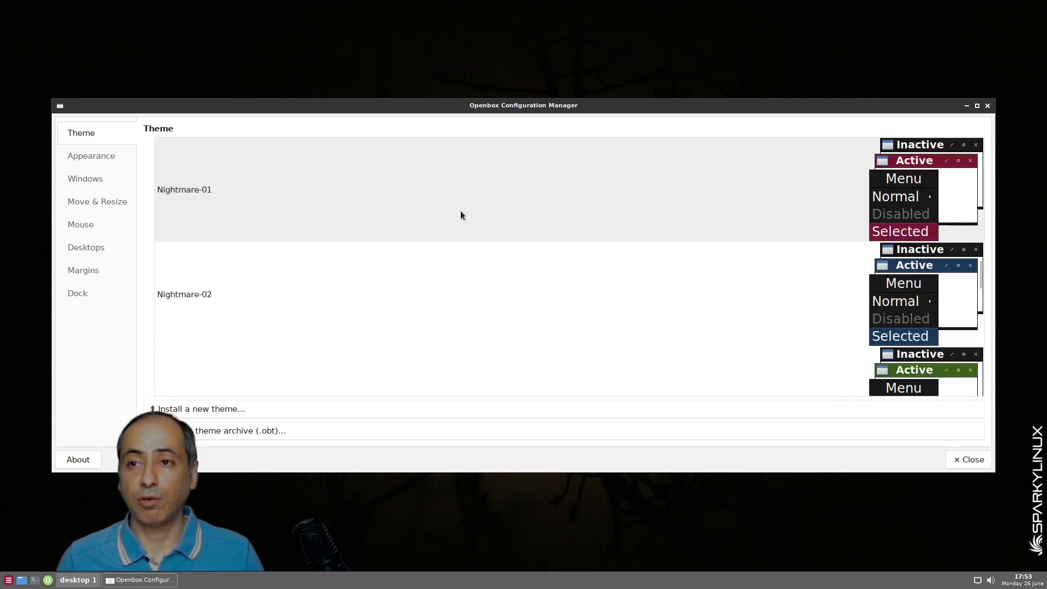
scroll(400, 206, up, 15)
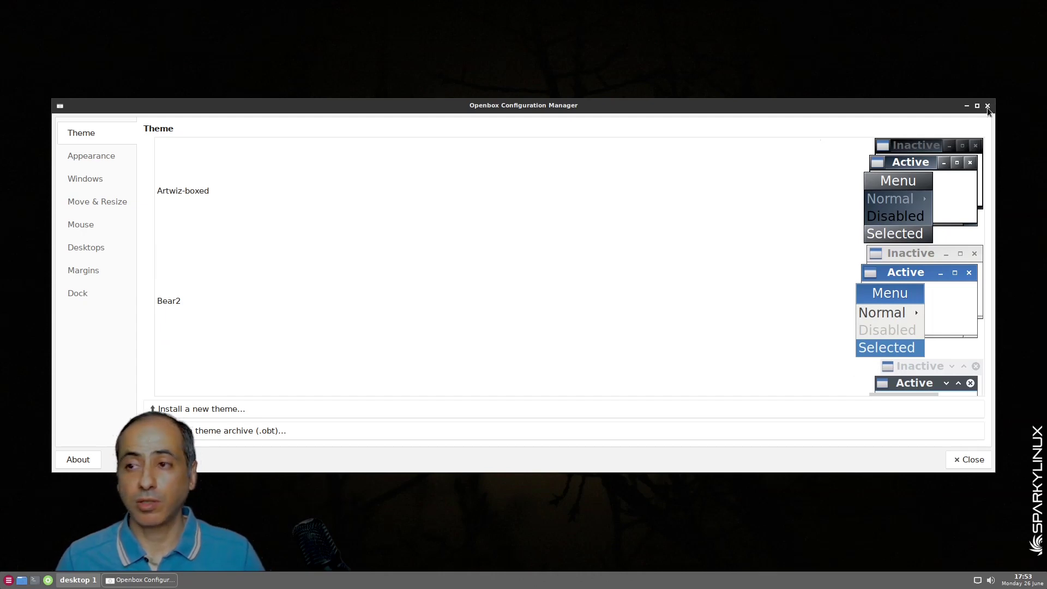
click(988, 107)
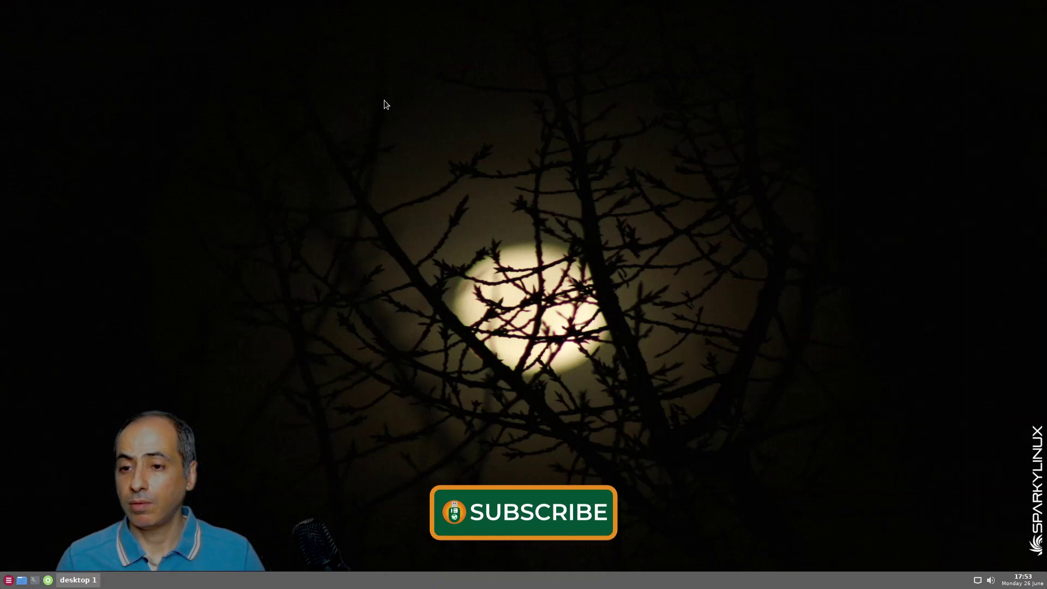
Open the full-screen application grid from the taskbar and select APTus AppCenter
click(9, 582)
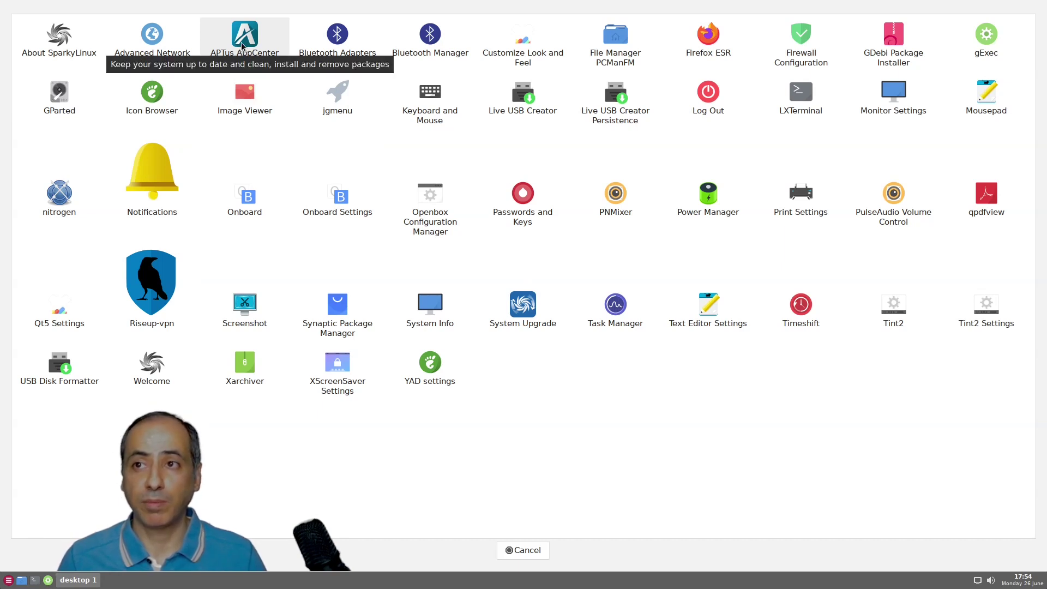
click(242, 46)
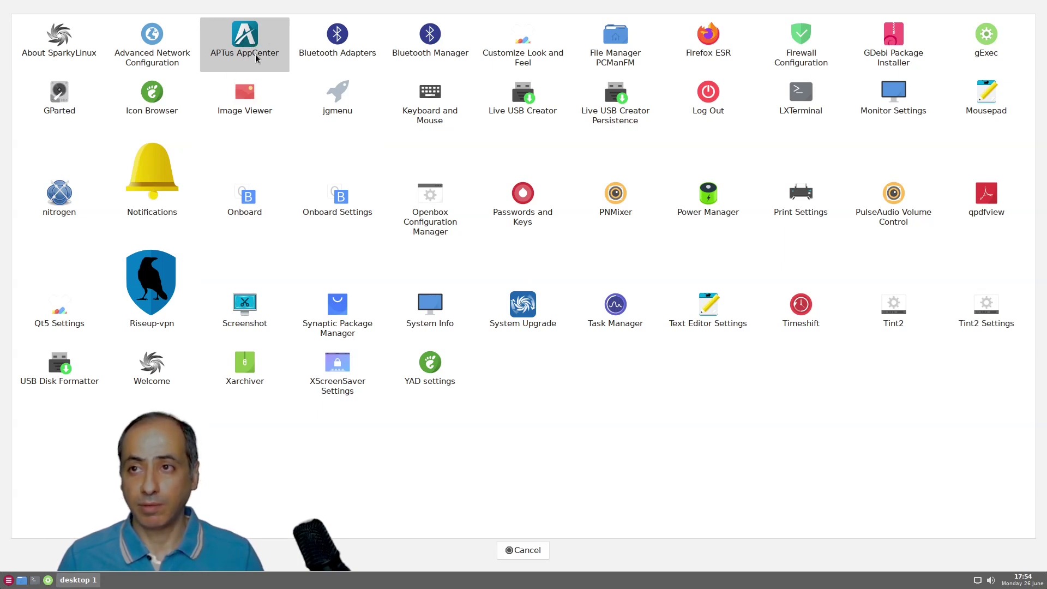
Launch APTus AppCenter and authenticate by entering the user's password
double_click(257, 59)
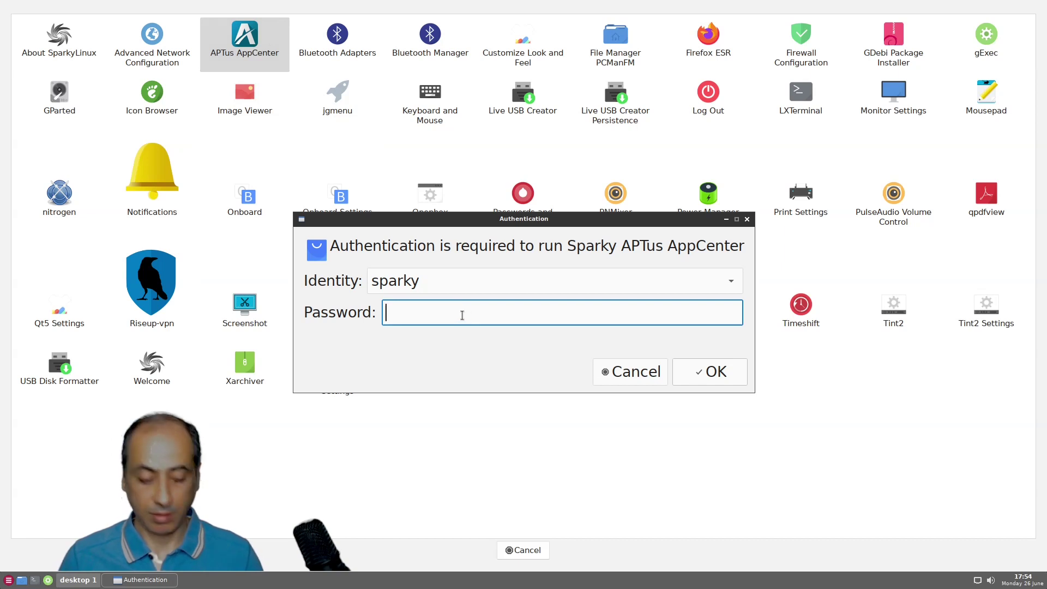
text(sparky)
key(Return)
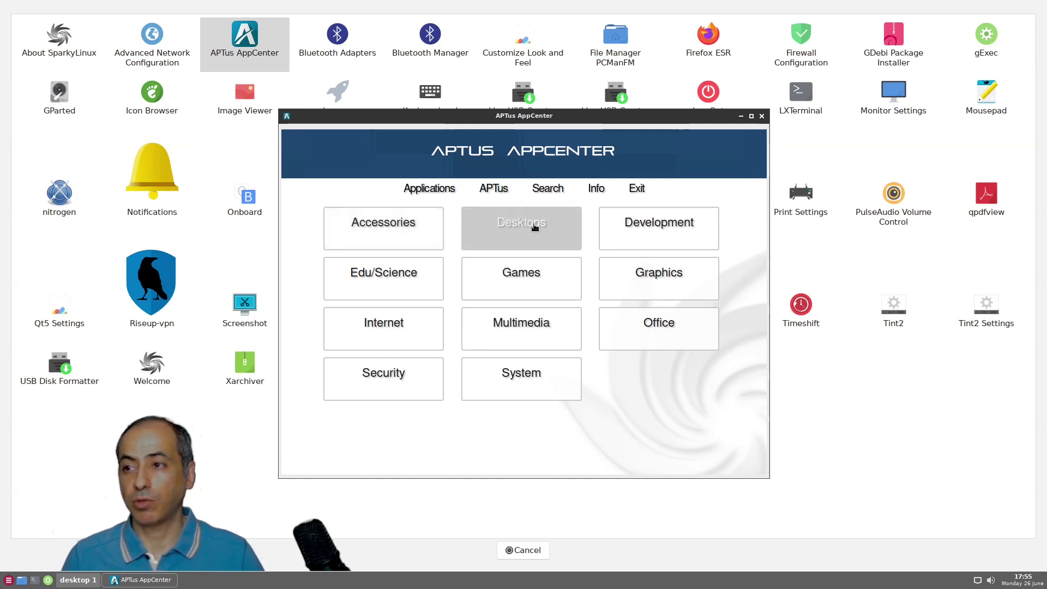
Open the Desktops category and scroll through the environments from awesome to Xfce
click(534, 227)
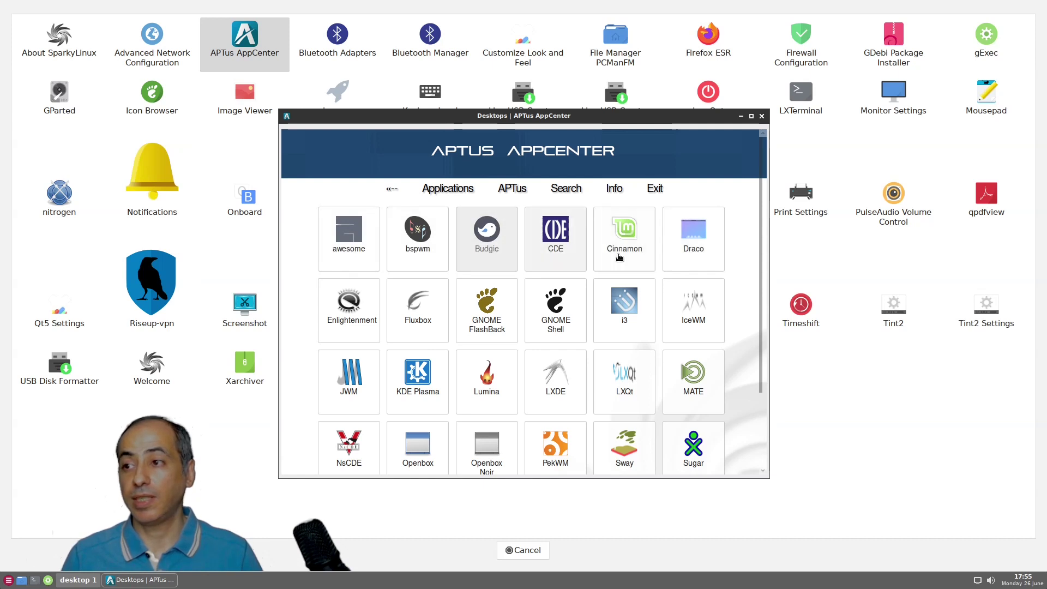
scroll(763, 326, down, 3)
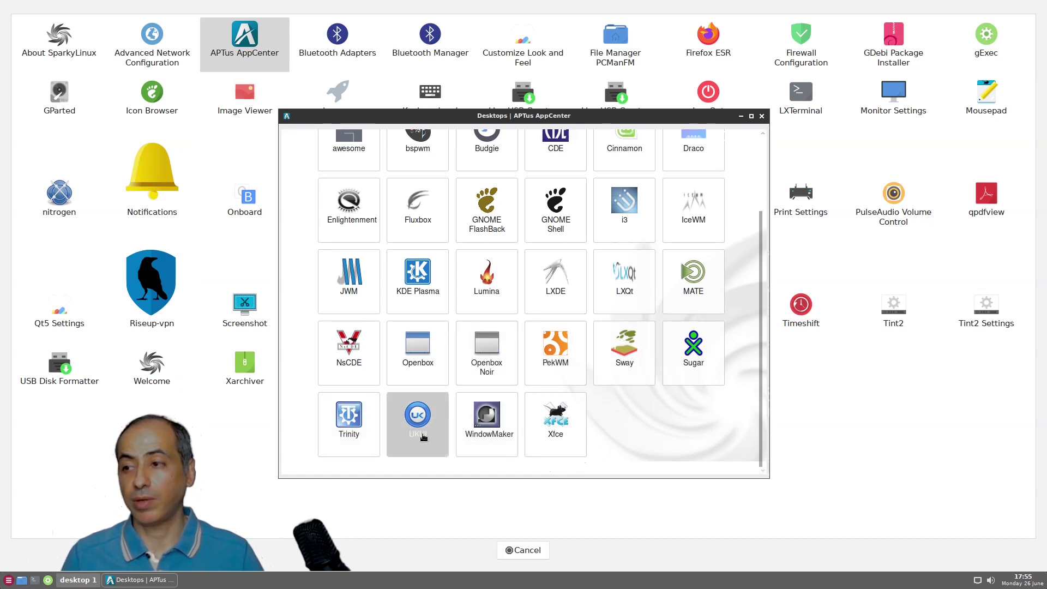
click(713, 354)
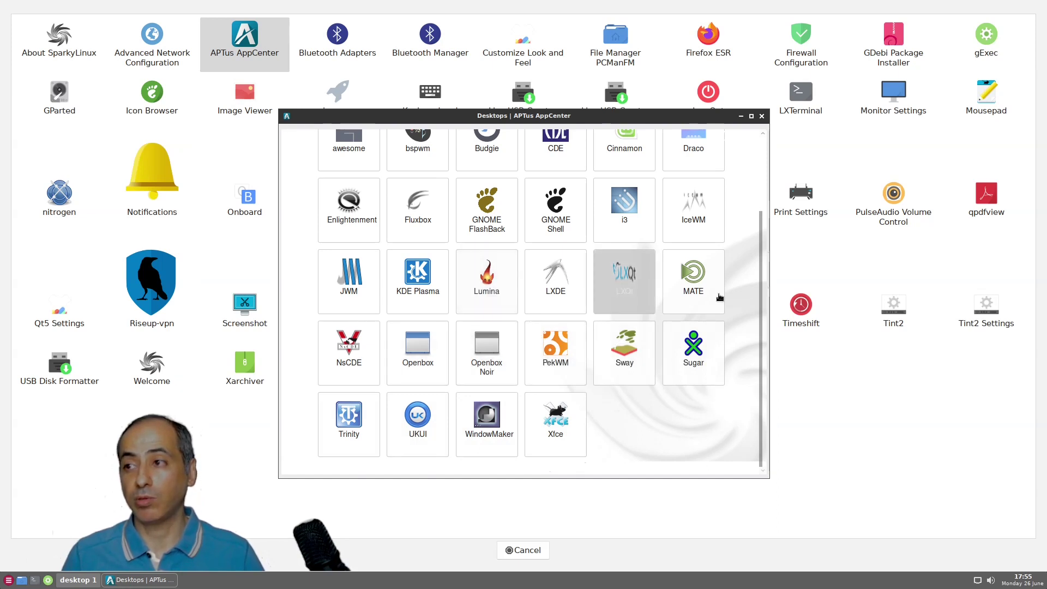
scroll(720, 297, up, 3)
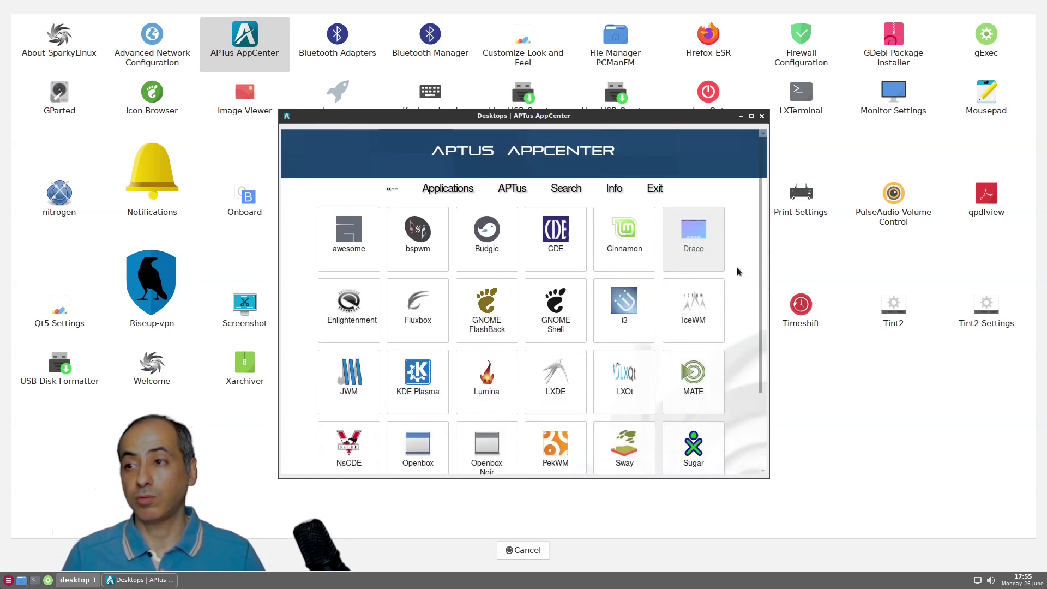
scroll(745, 286, down, 3)
scroll(747, 292, up, 3)
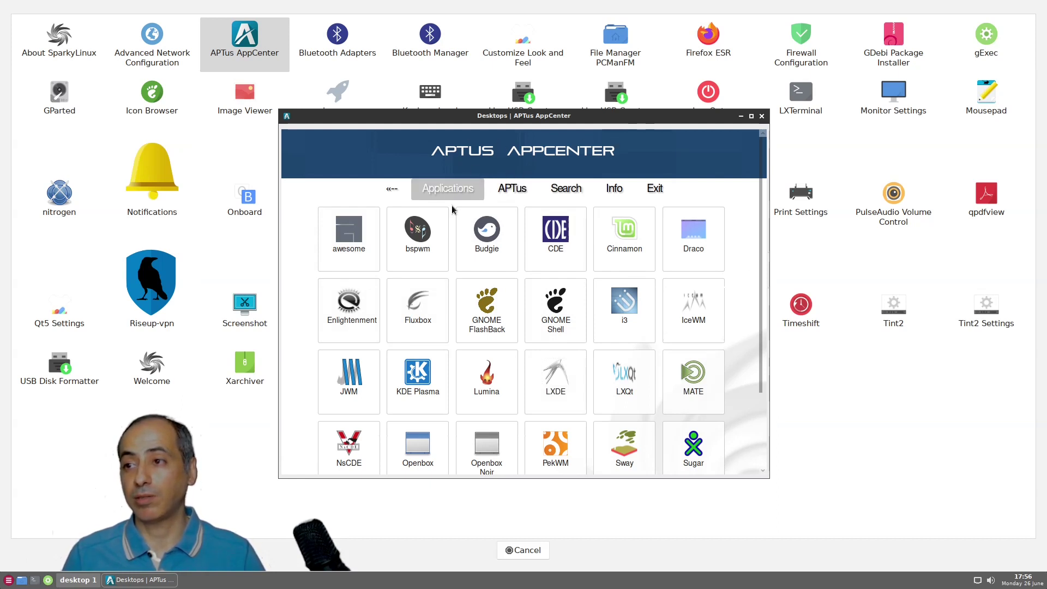
Move through the APTus and Applications pages, then open the keyword Search prompt
click(501, 192)
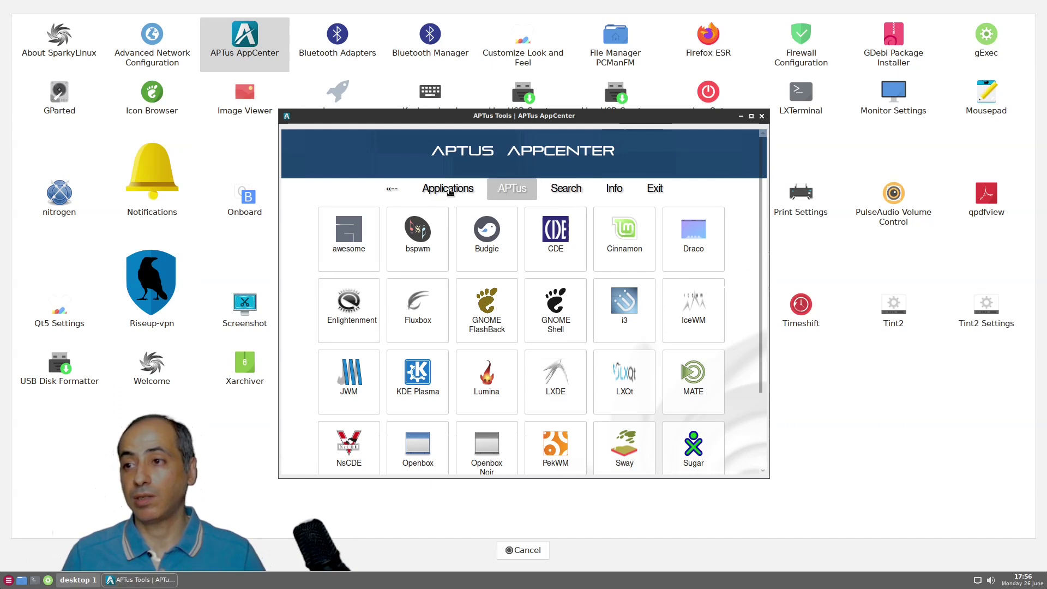
click(450, 192)
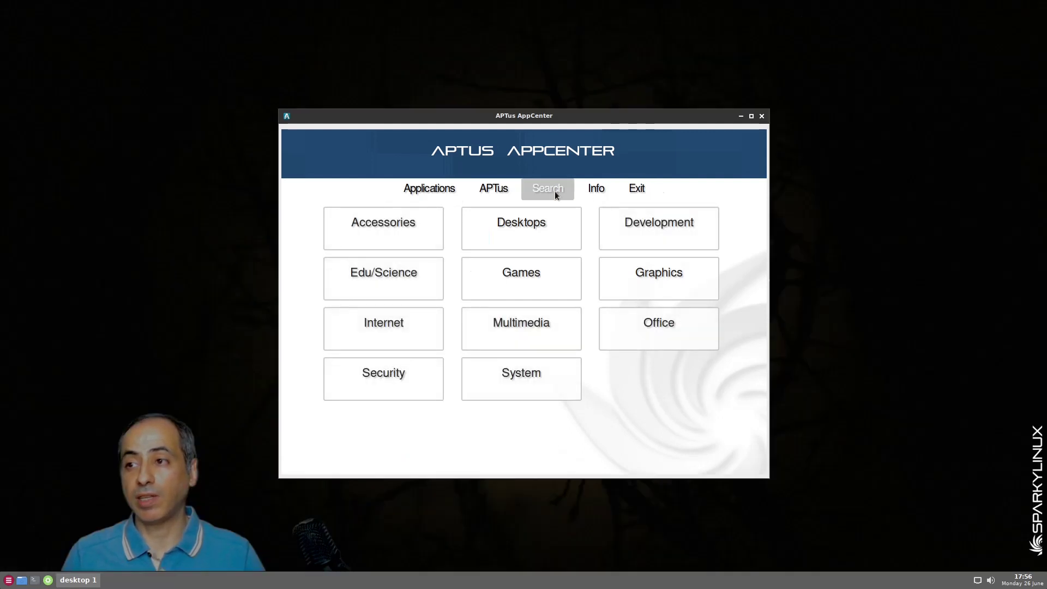
click(555, 191)
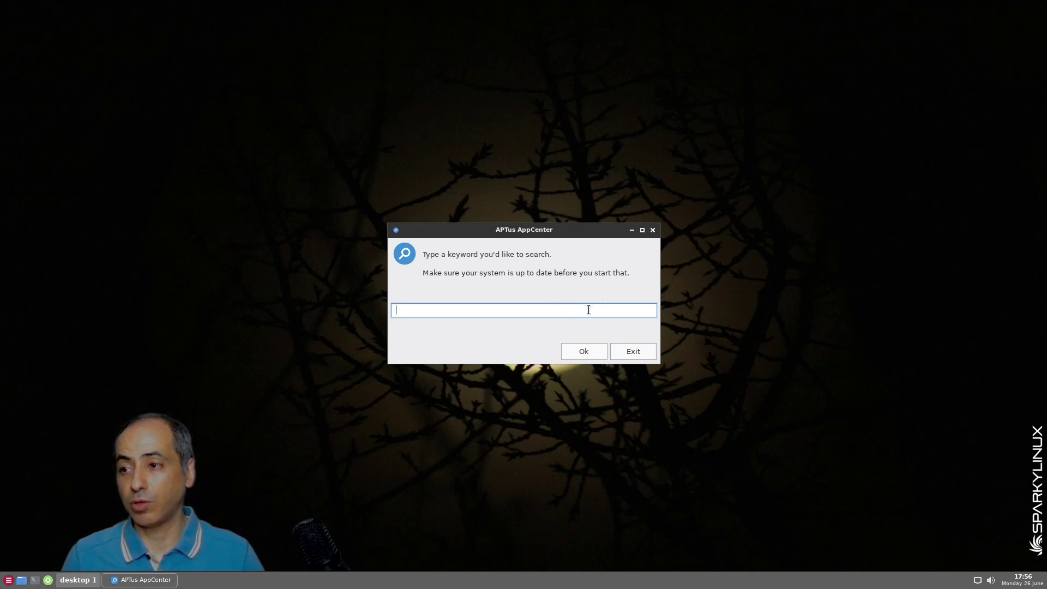
Search packages for 'kdenlive' and open the shotcut result
text(kdenlive)
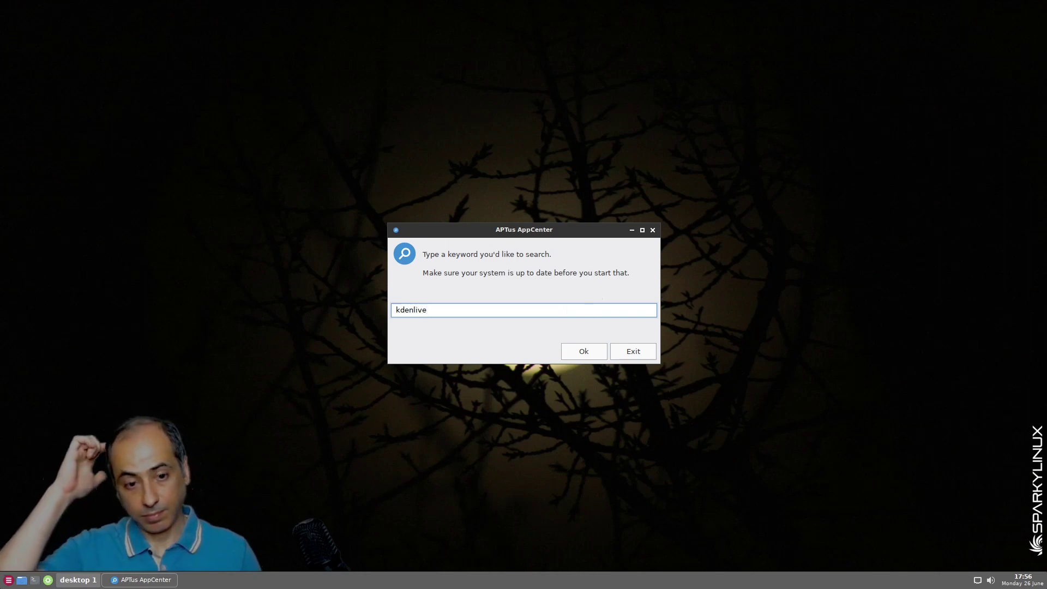
key(Return)
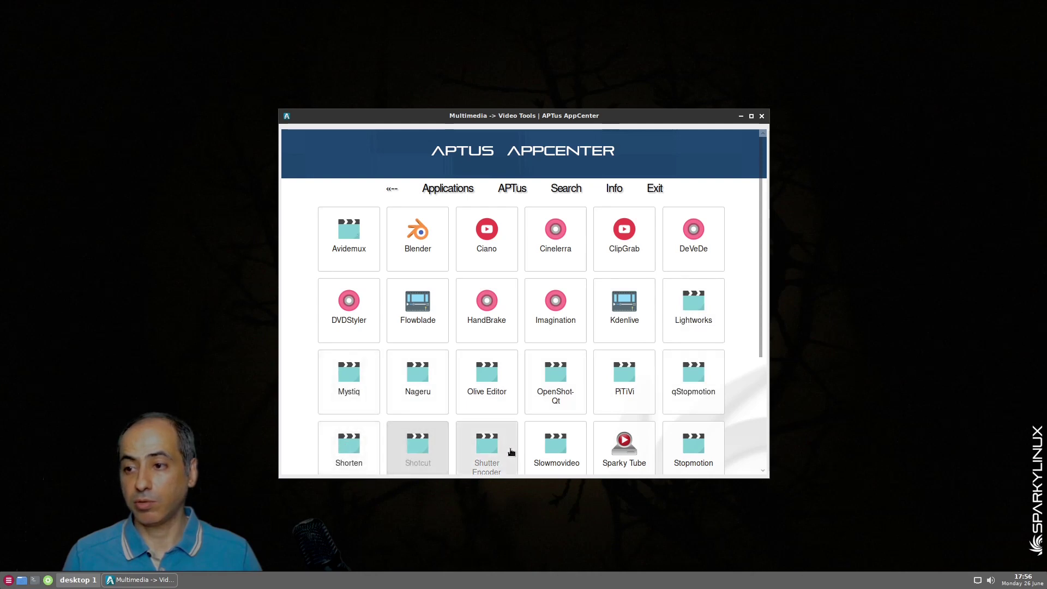
click(426, 450)
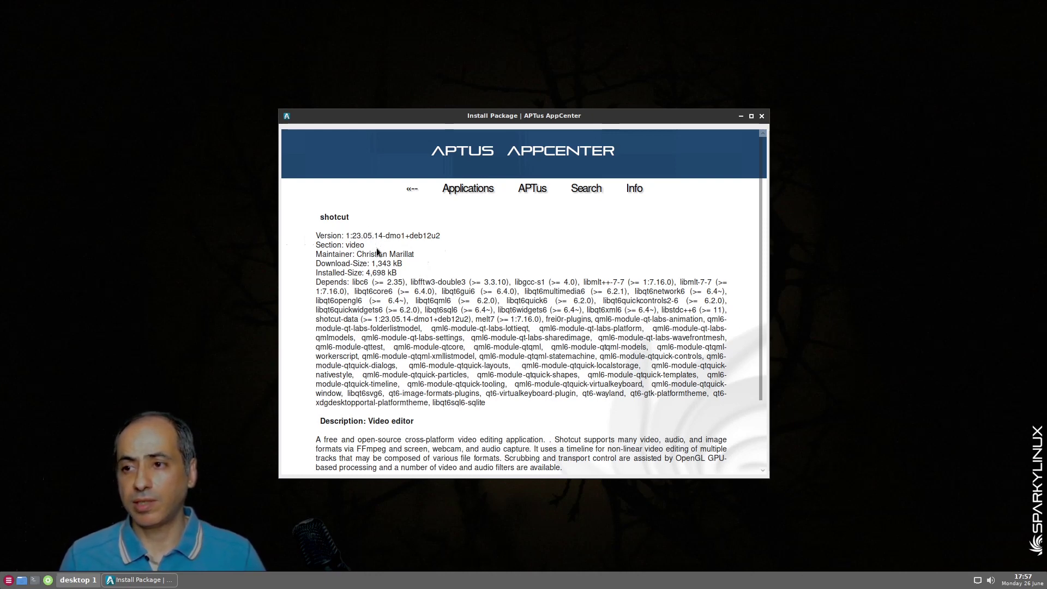
Review the shotcut 1:23.05.14-dmo1+deb12u2 page and decline installing it
scroll(533, 291, down, 3)
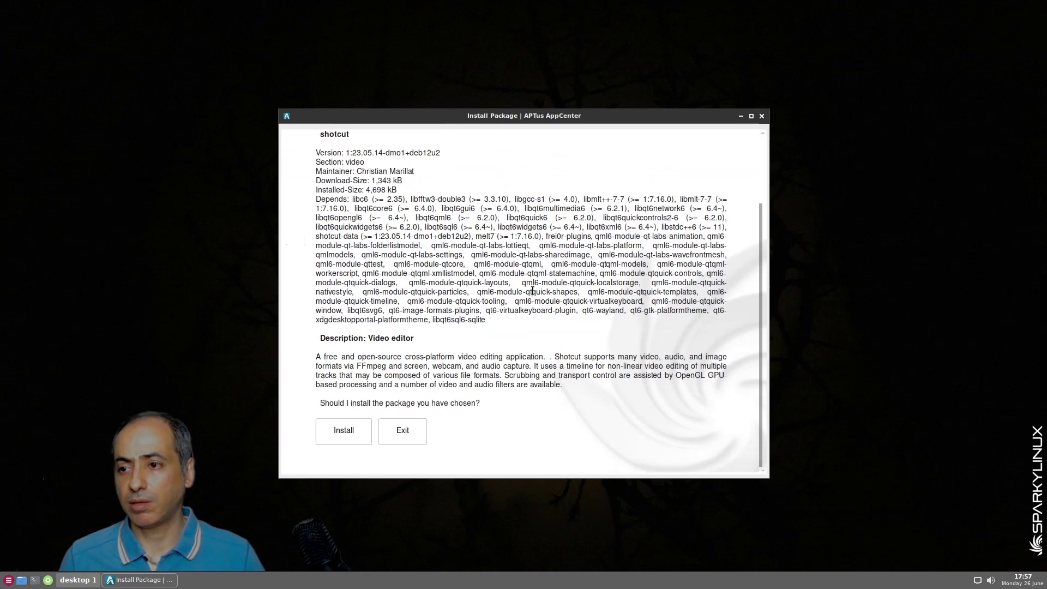
scroll(533, 290, up, 3)
scroll(535, 288, down, 3)
scroll(537, 284, up, 3)
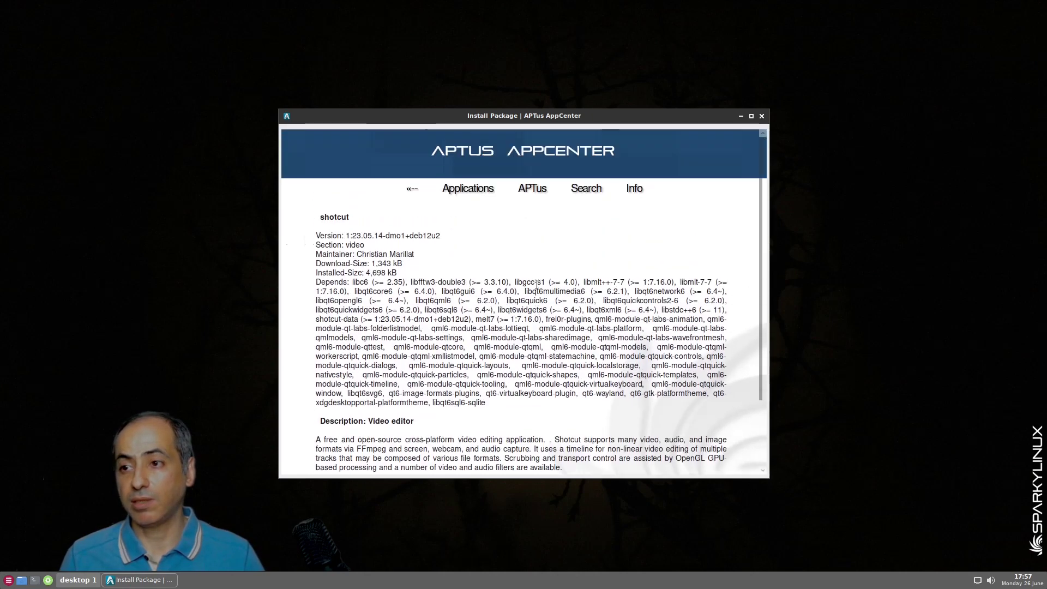
scroll(537, 284, down, 3)
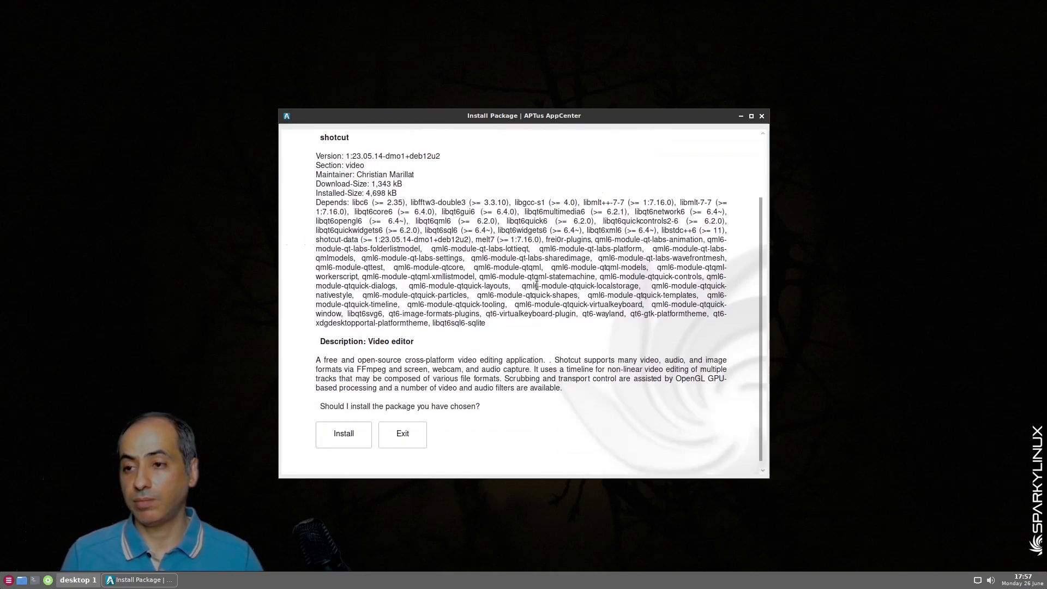
click(328, 435)
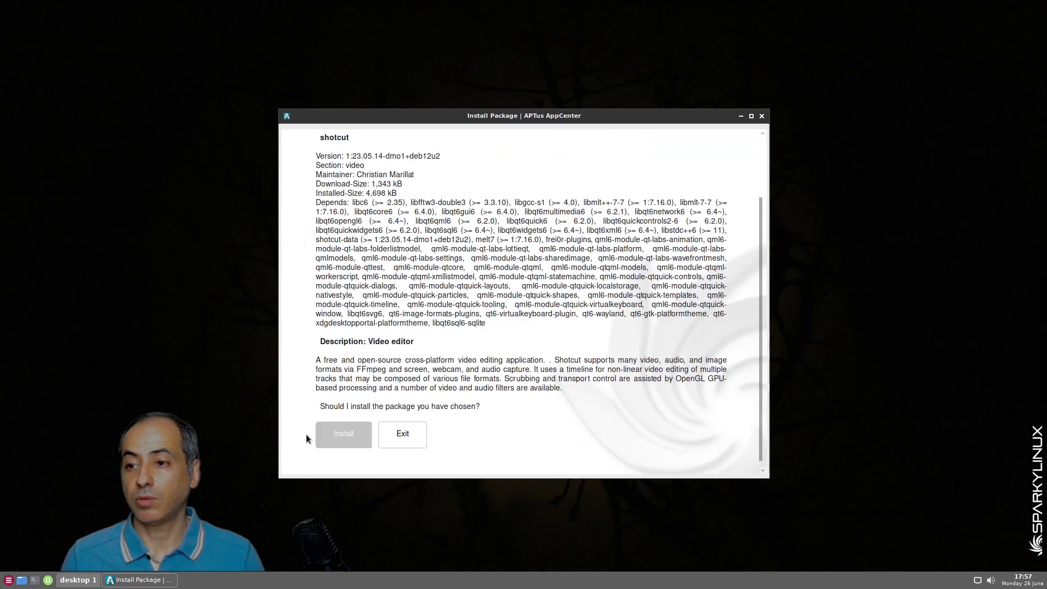
Leave the shotcut page and browse the Video Tools list from Avidemux to YT-DLP
click(407, 435)
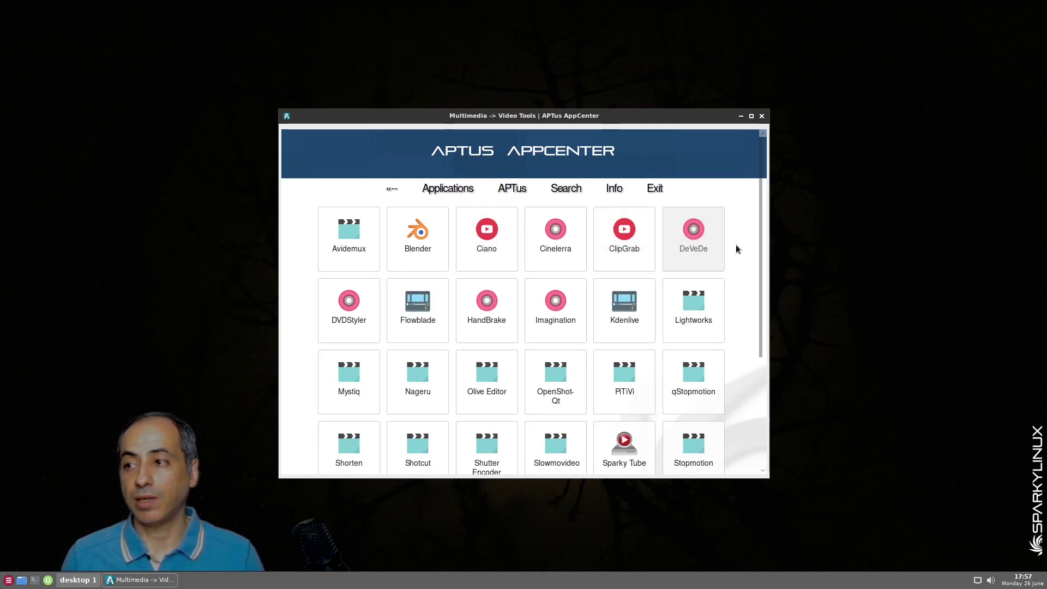
scroll(735, 251, down, 1)
scroll(735, 253, down, 2)
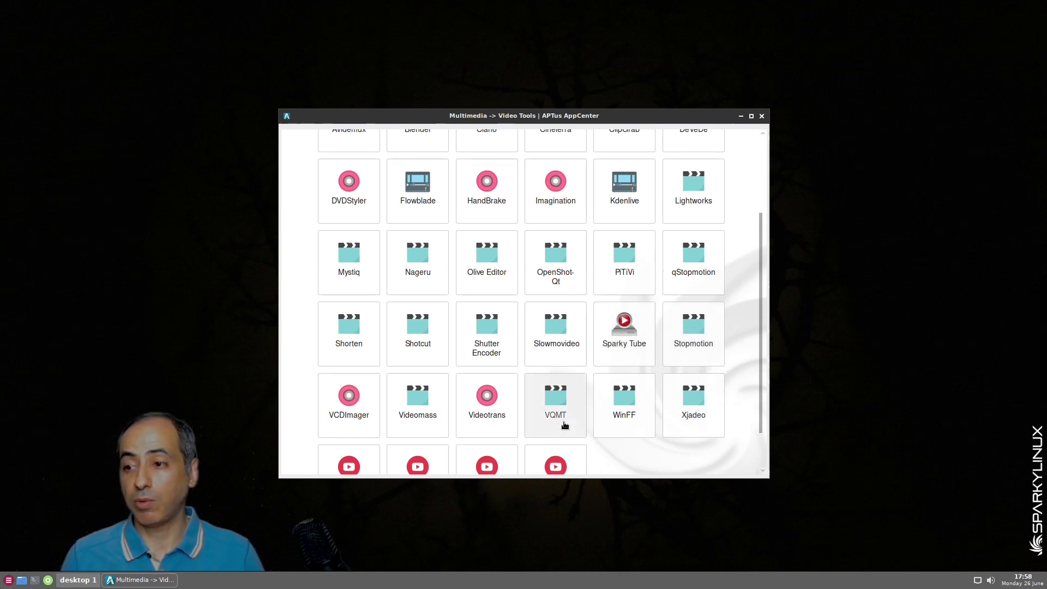
scroll(761, 348, up, 1)
scroll(763, 344, down, 3)
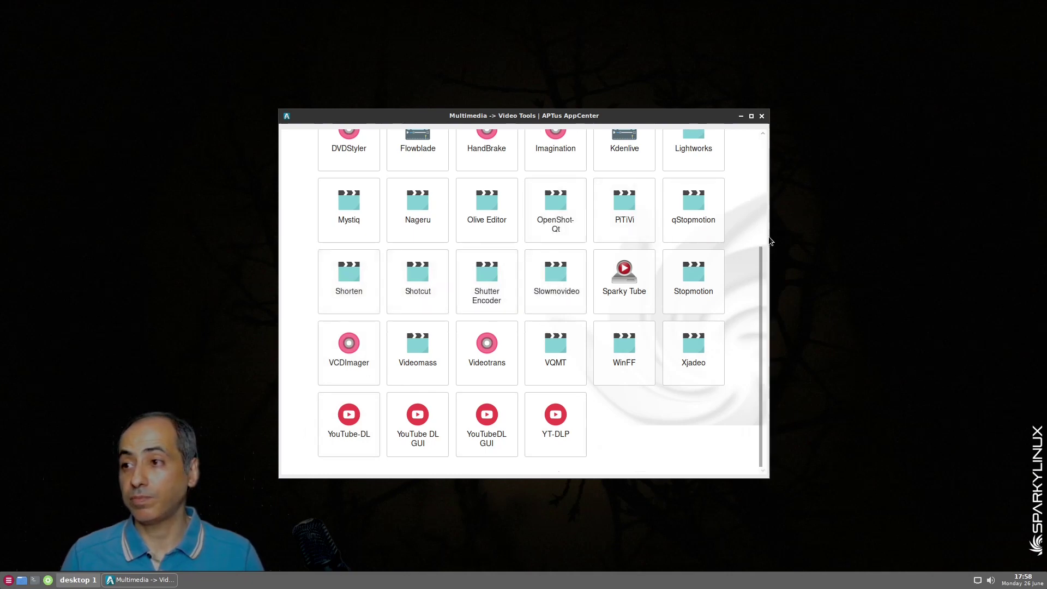
scroll(764, 245, up, 5)
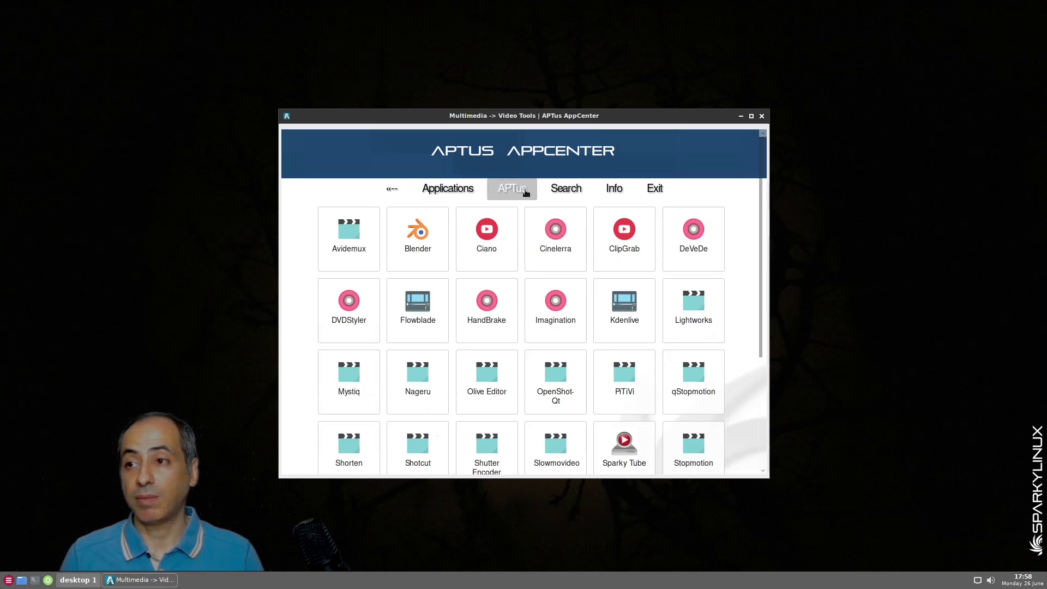
Cancel the empty keyword search and quit APTus AppCenter
key(alt+F4)
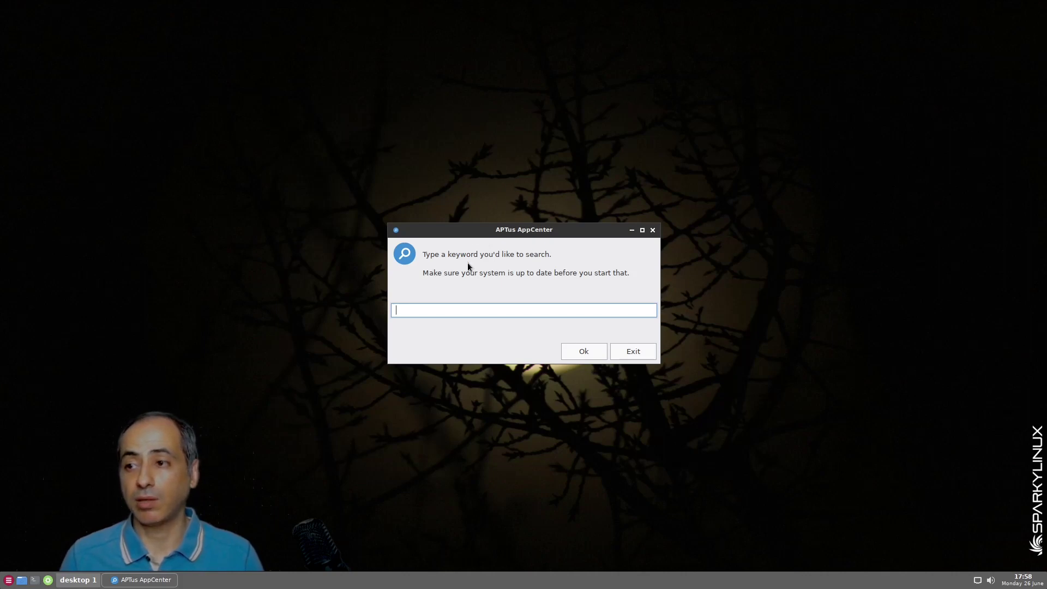
click(634, 352)
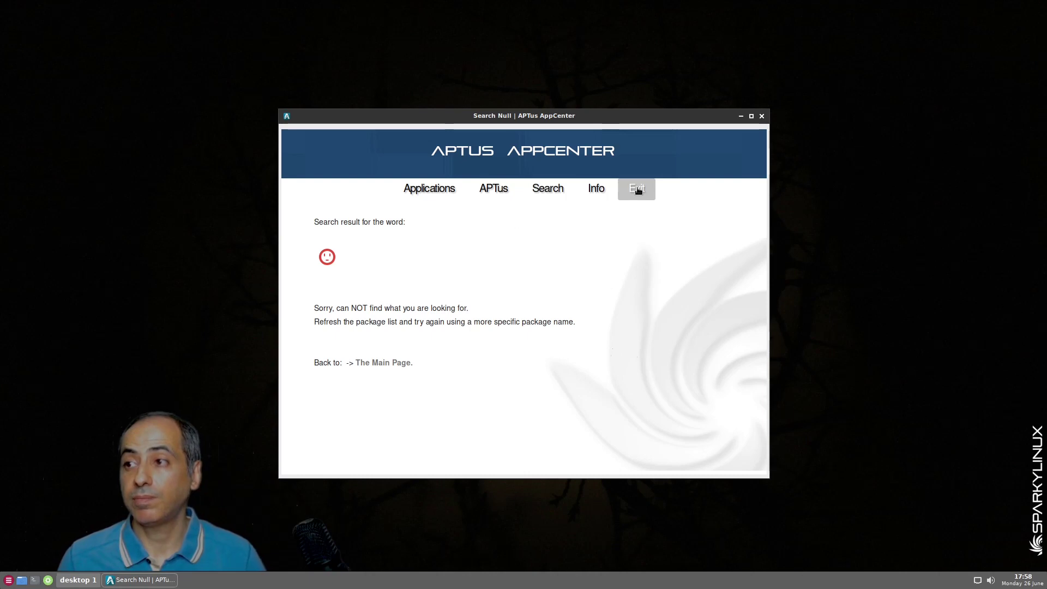
click(637, 188)
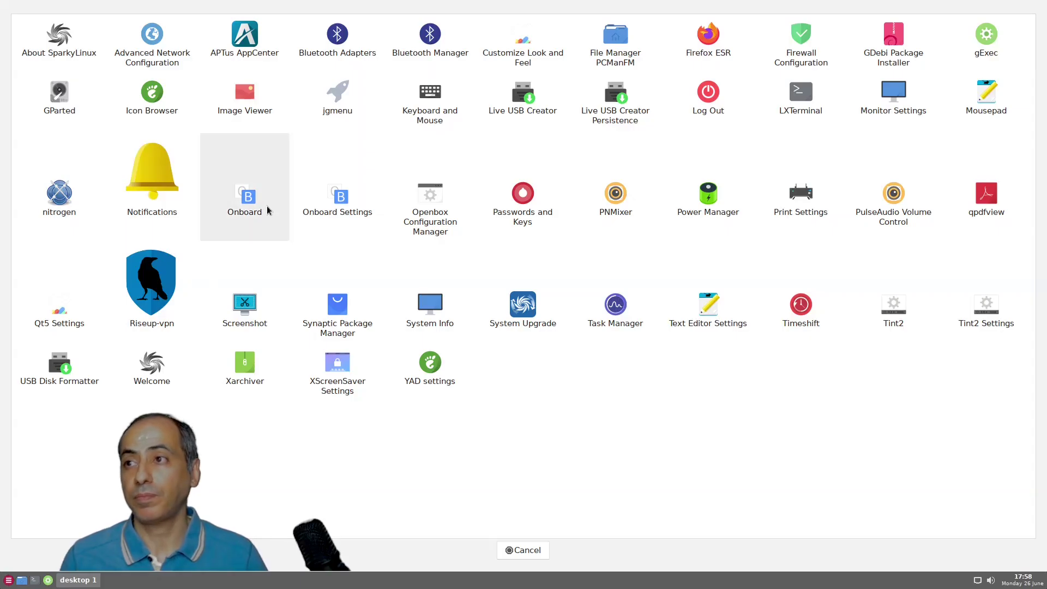
Open Customize Look and Feel and view its color scheme settings
click(522, 41)
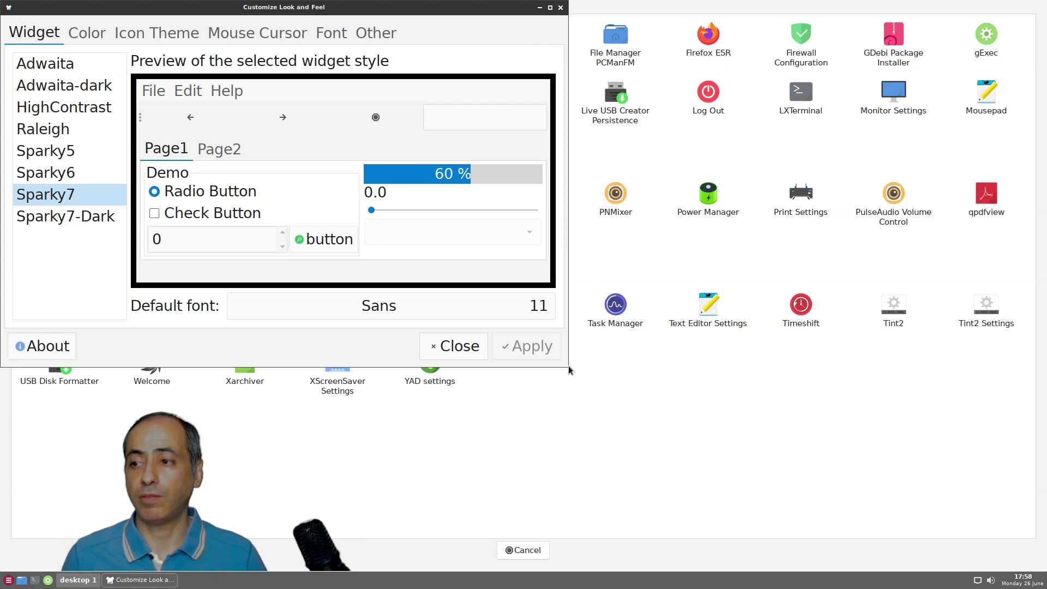
click(601, 384)
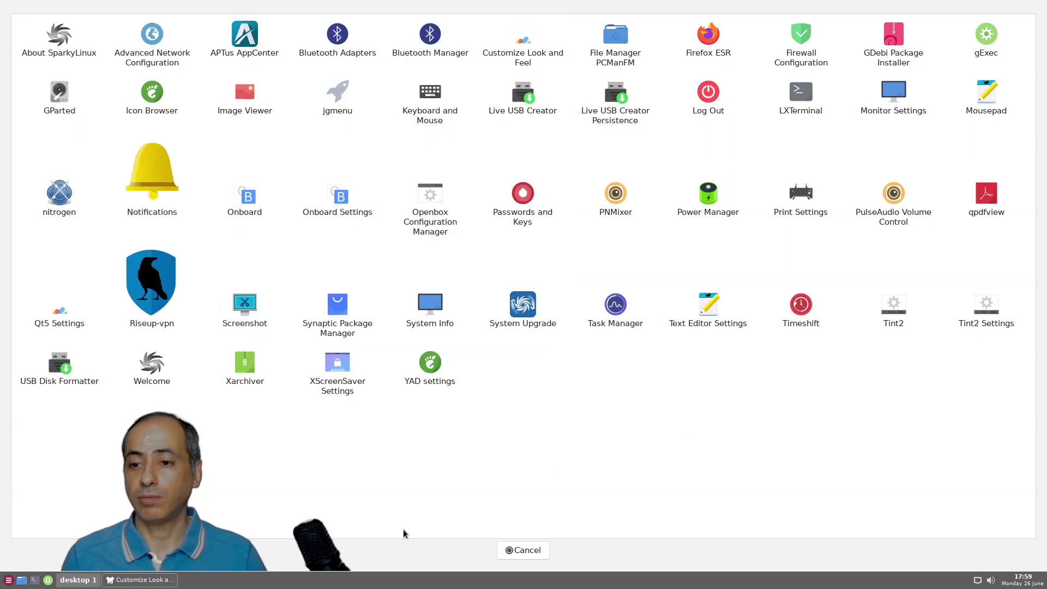
click(141, 579)
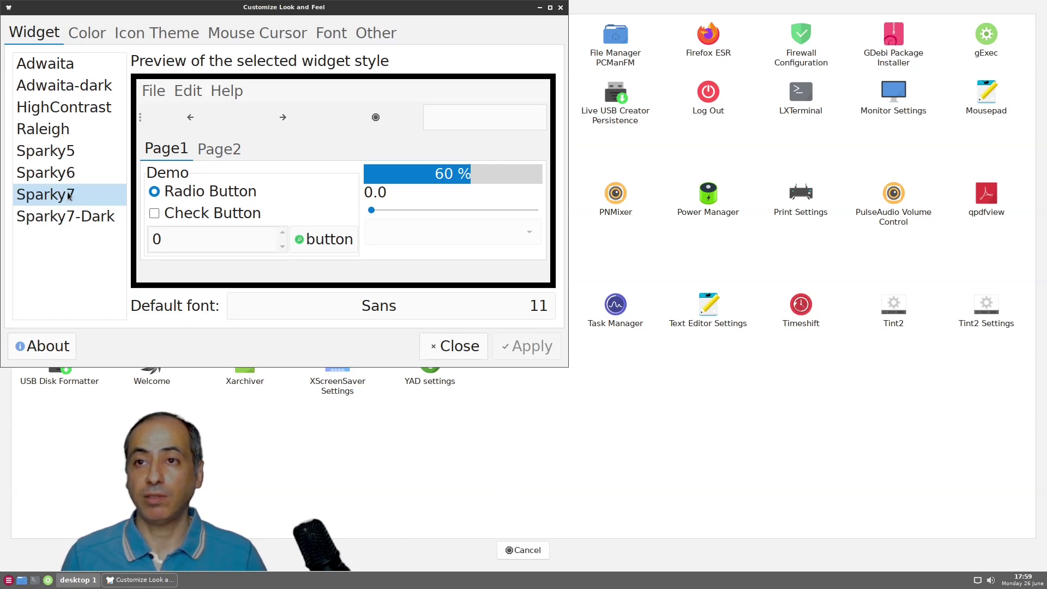
click(97, 36)
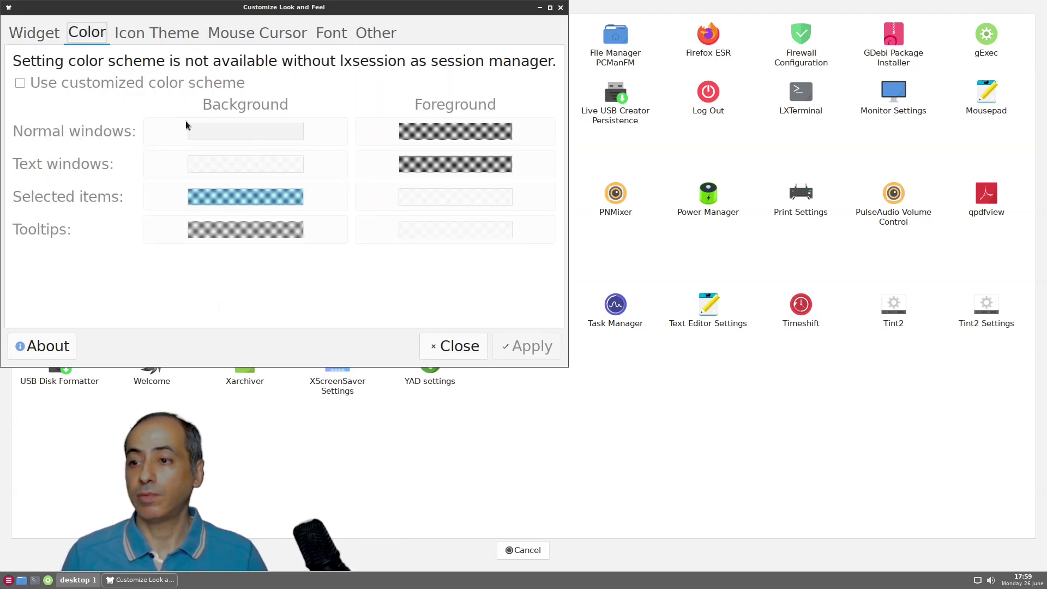
click(537, 551)
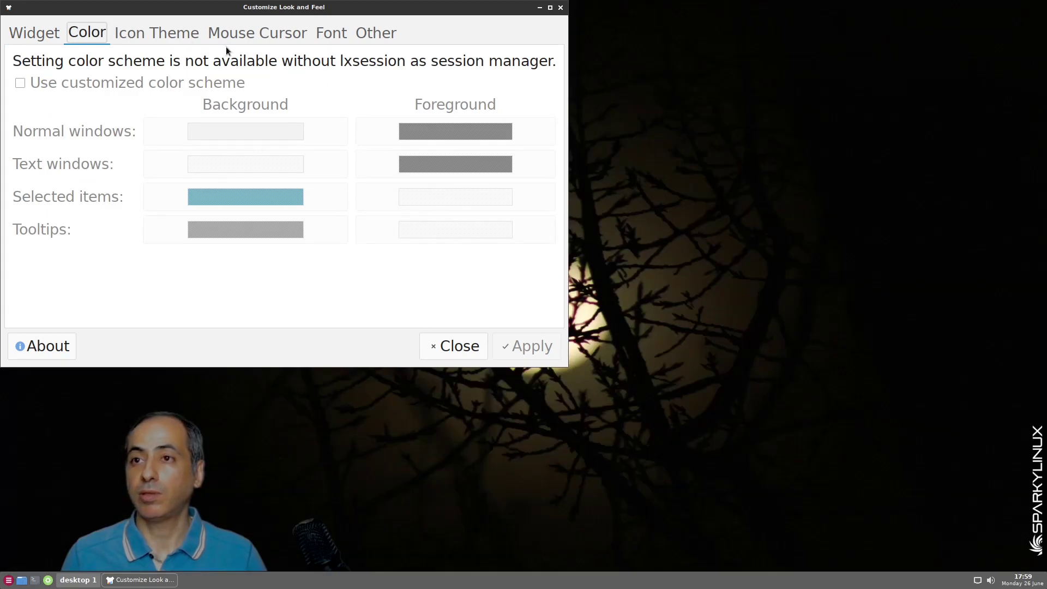
Apply the Tela dark icon theme, also previewing Tela and HighContrast
click(156, 34)
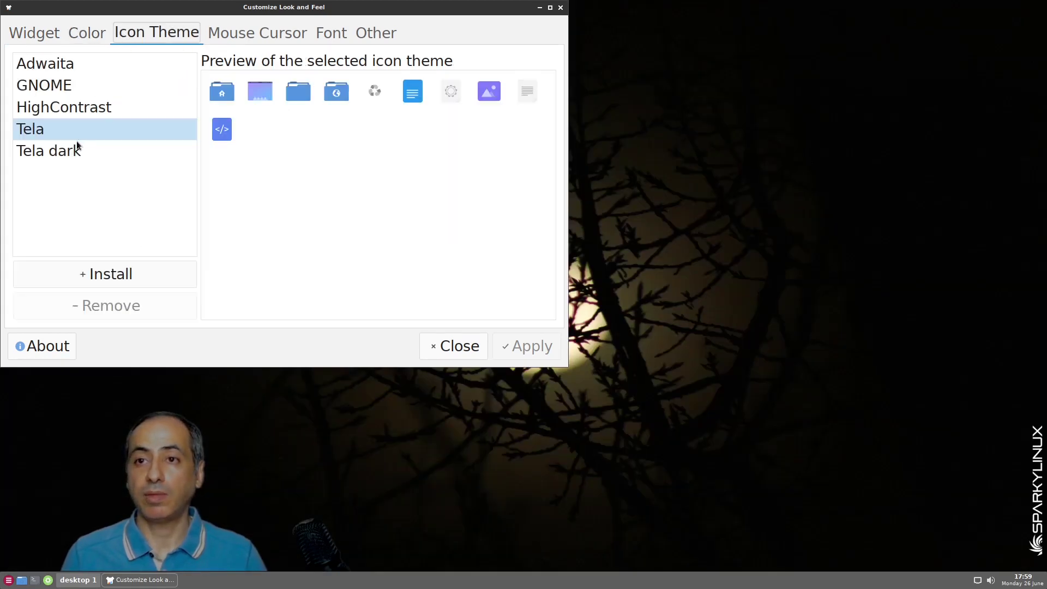
click(72, 155)
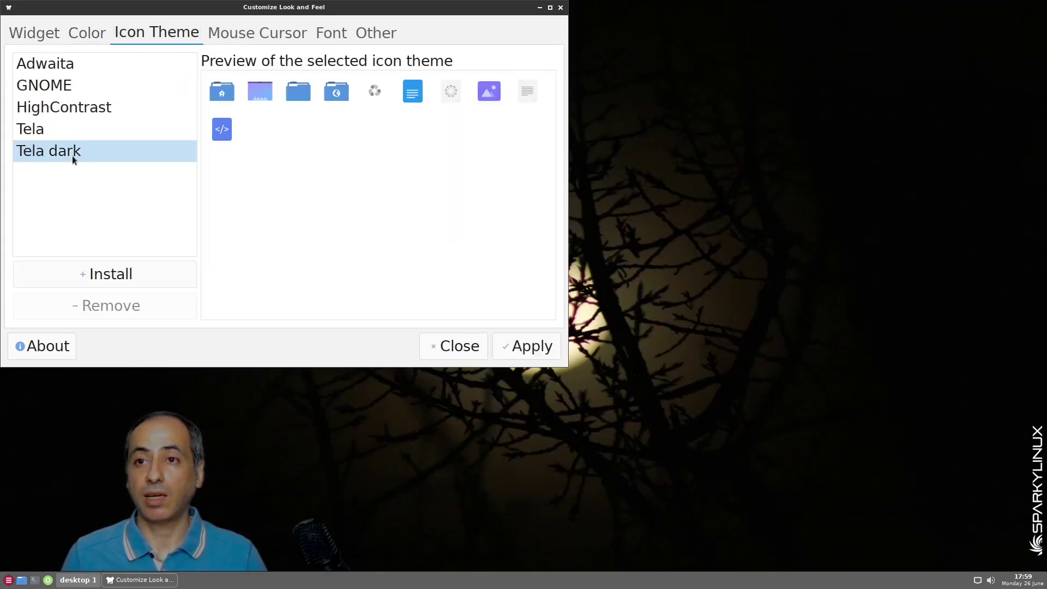
click(529, 353)
click(107, 129)
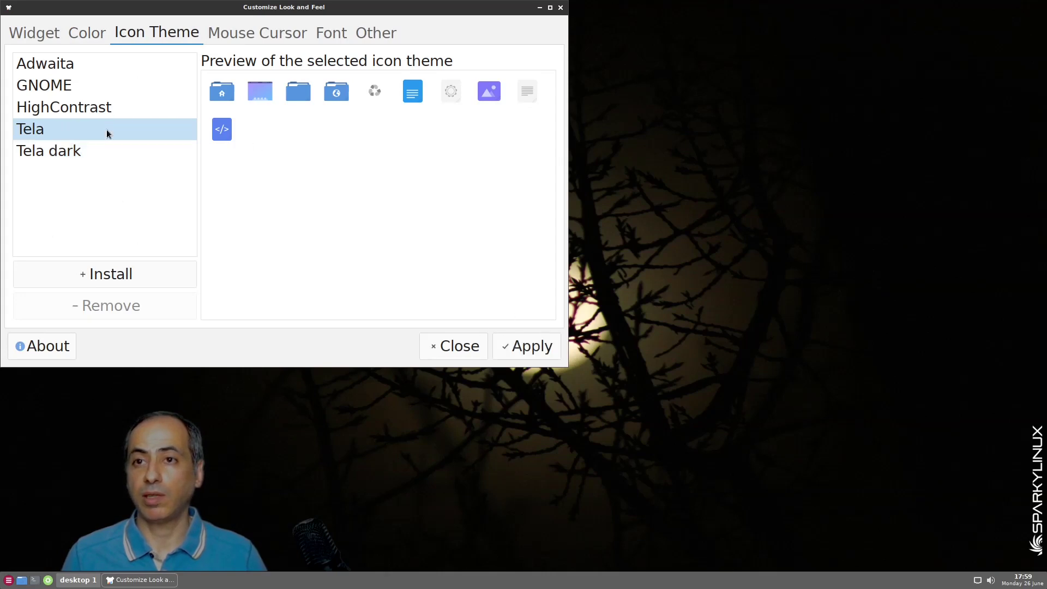
click(95, 150)
click(97, 108)
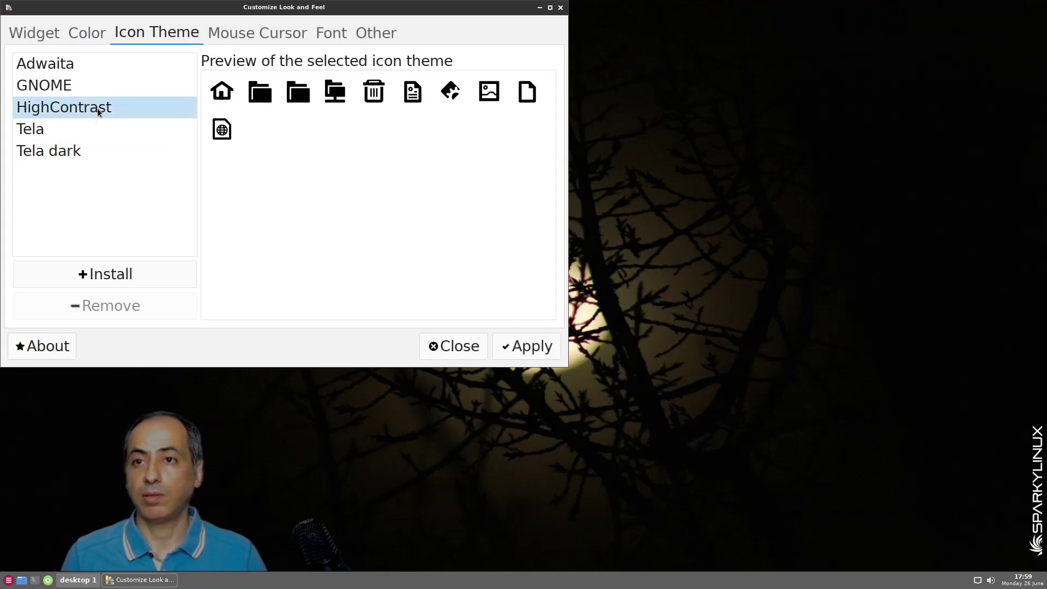
Review the mouse cursor, font rendering and other interface and sound settings
click(237, 33)
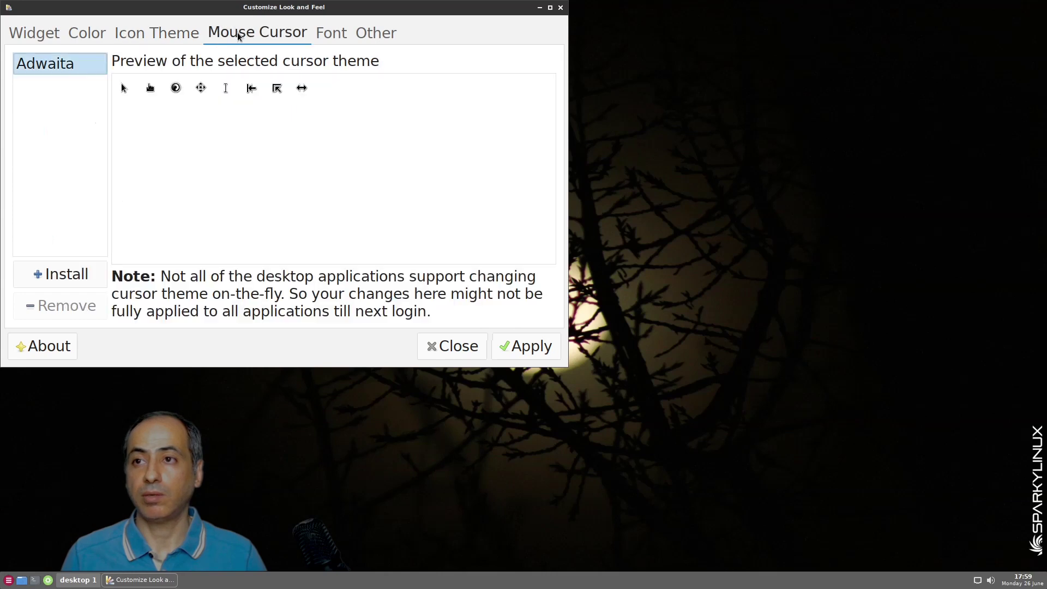
click(333, 34)
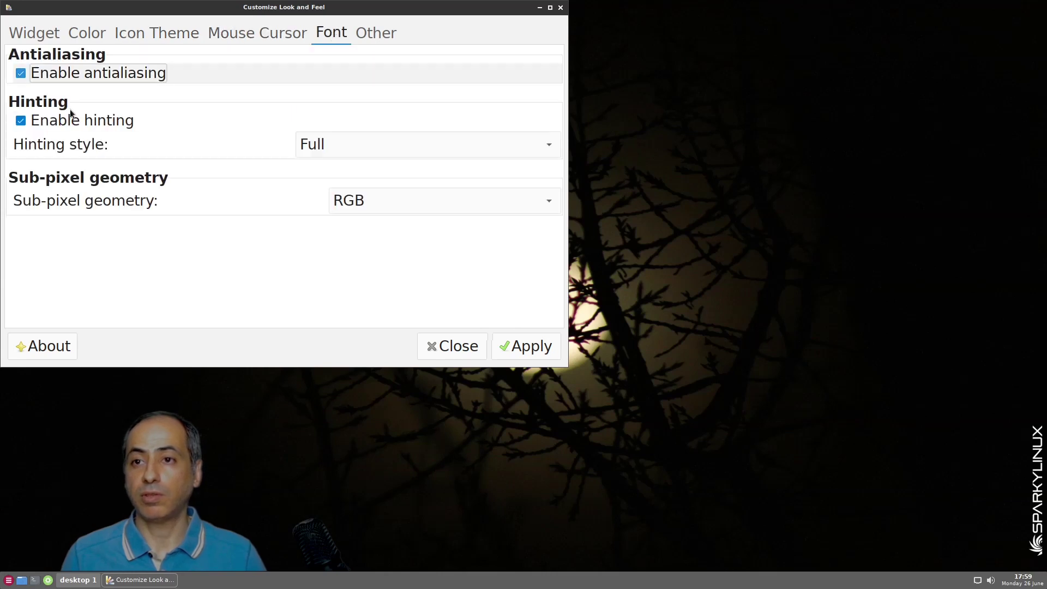
click(385, 33)
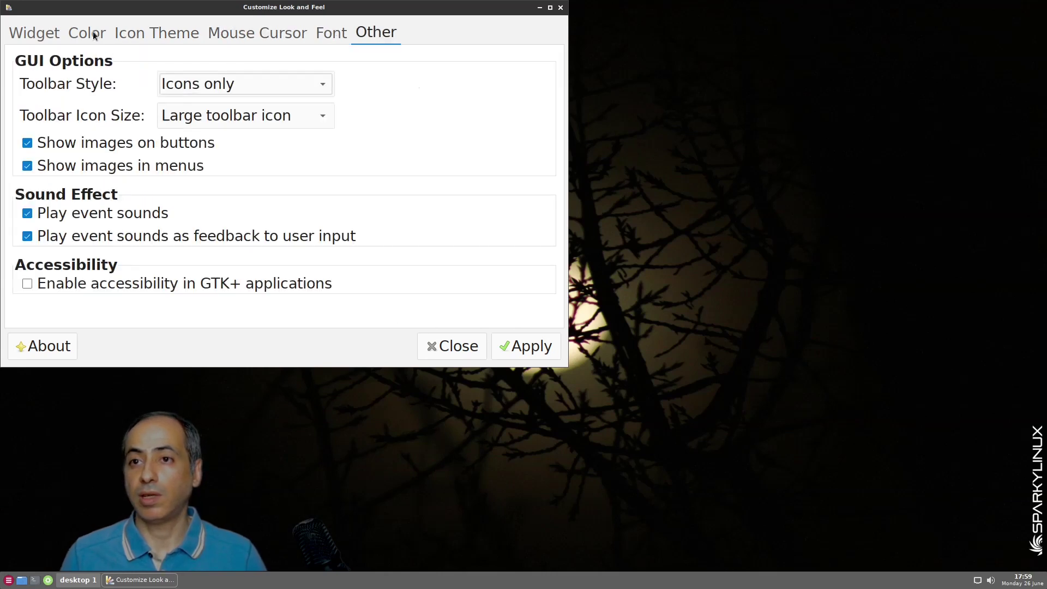
Close the appearance tool and bring up the full-screen application launcher
click(457, 346)
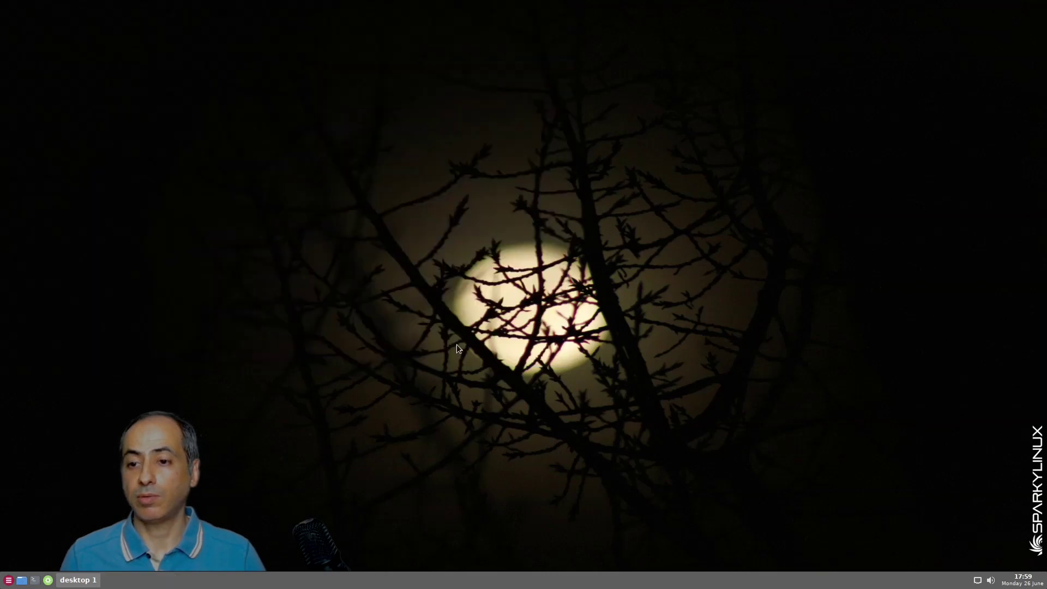
click(8, 580)
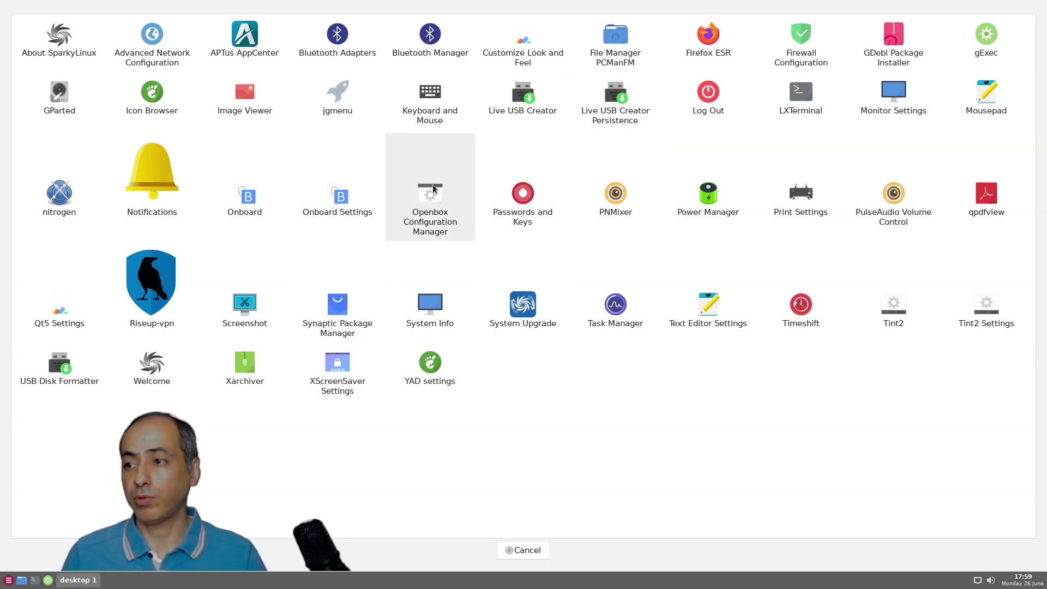
Launch System Upgrade and authenticate with the administrator password
click(517, 312)
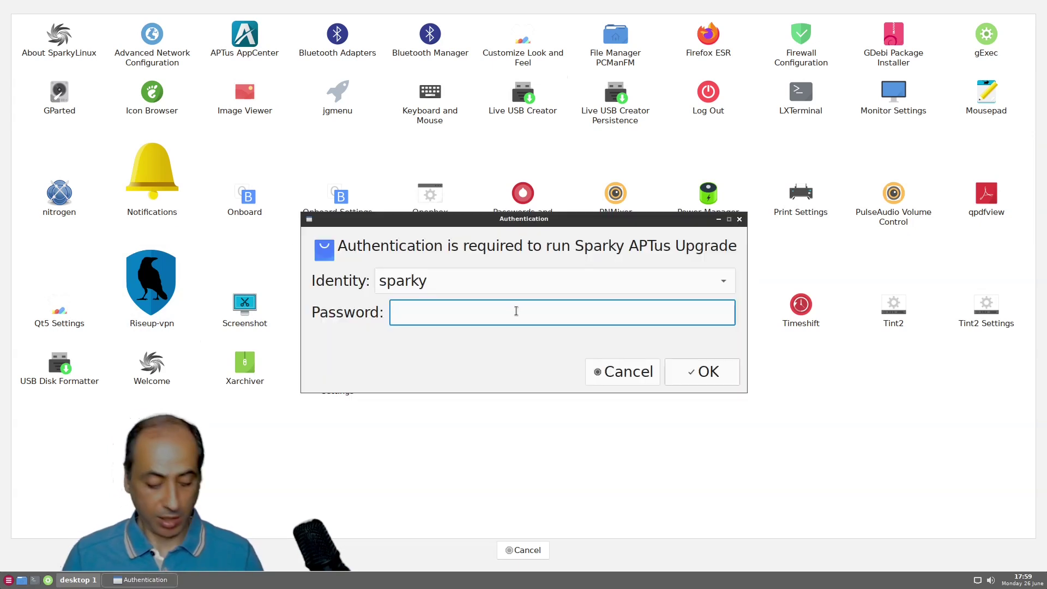
text(s)
key(Return)
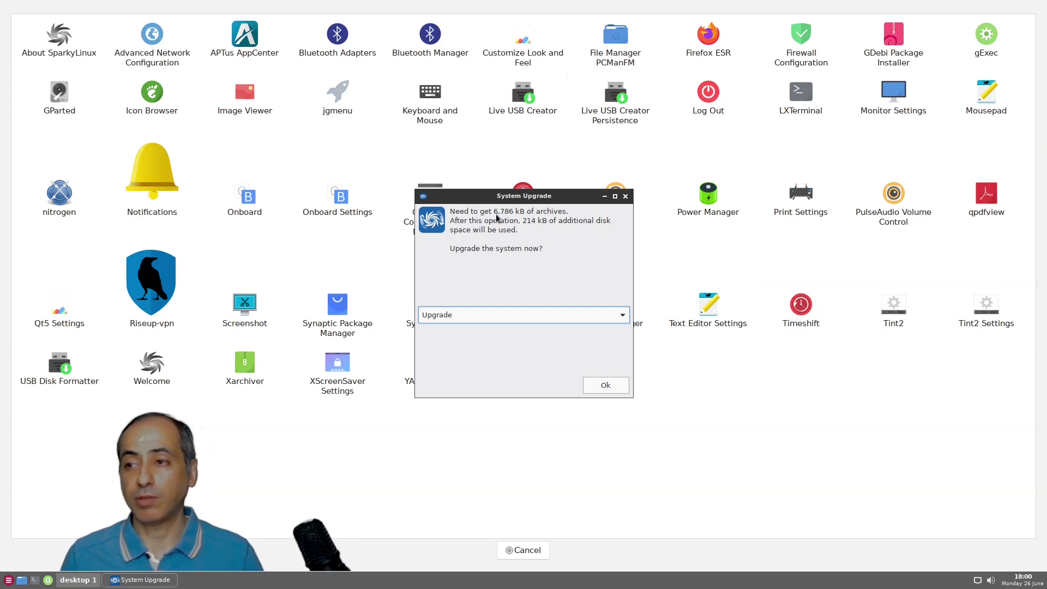
View the changelog for the 13 pending package upgrades
click(565, 319)
click(562, 335)
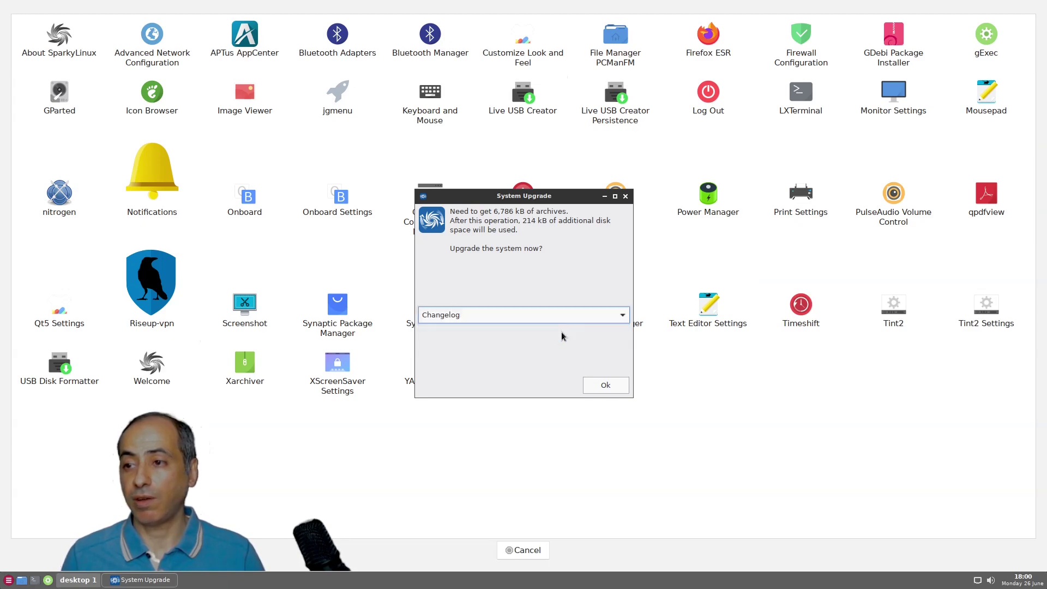
click(604, 385)
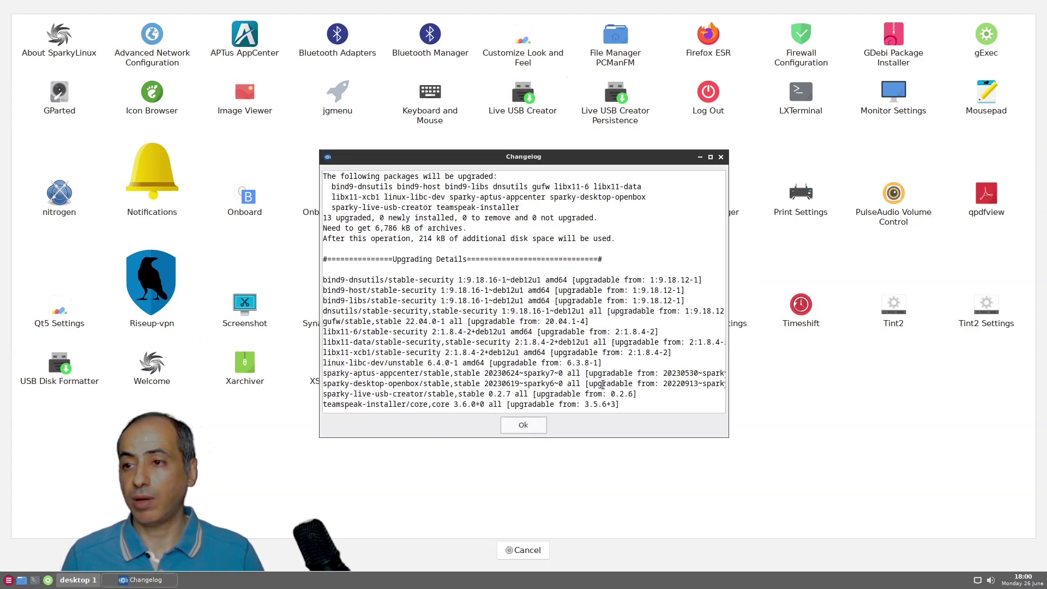
scroll(439, 288, down, 1)
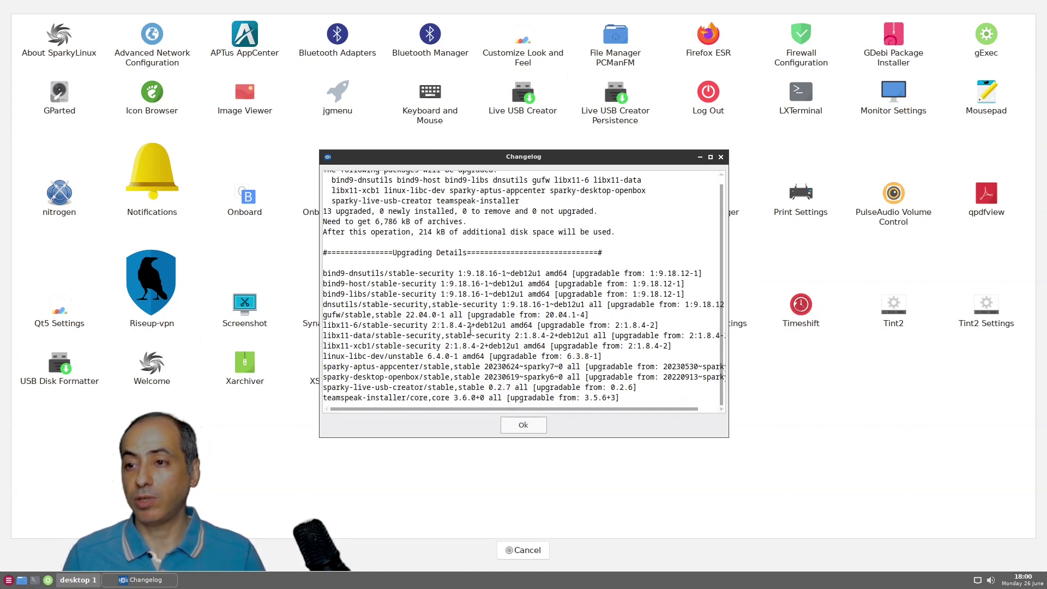
click(528, 426)
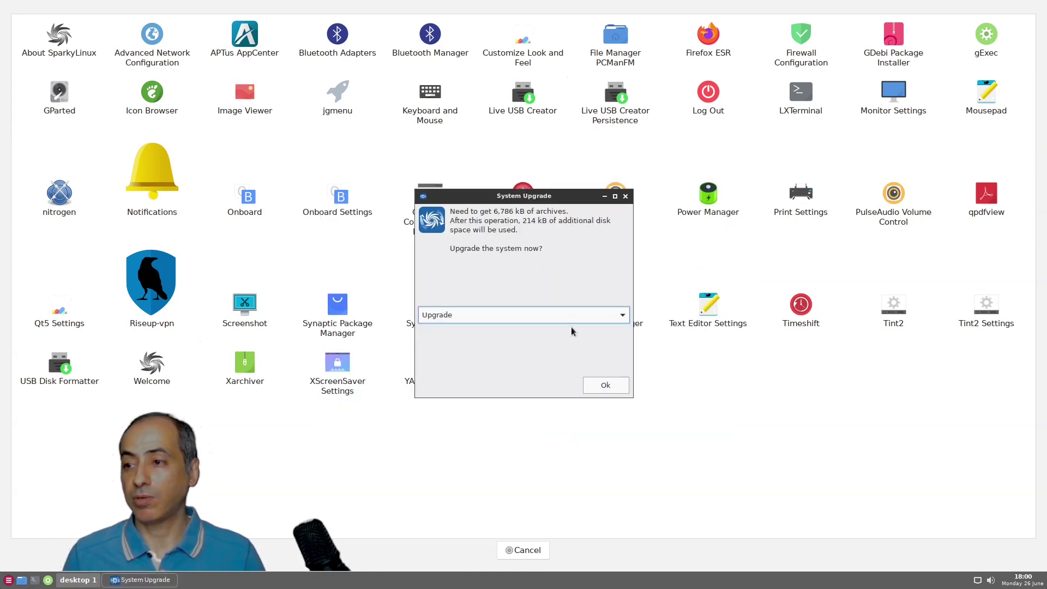
Leave Upgrade as the action and close the dialog without upgrading
click(553, 318)
click(553, 317)
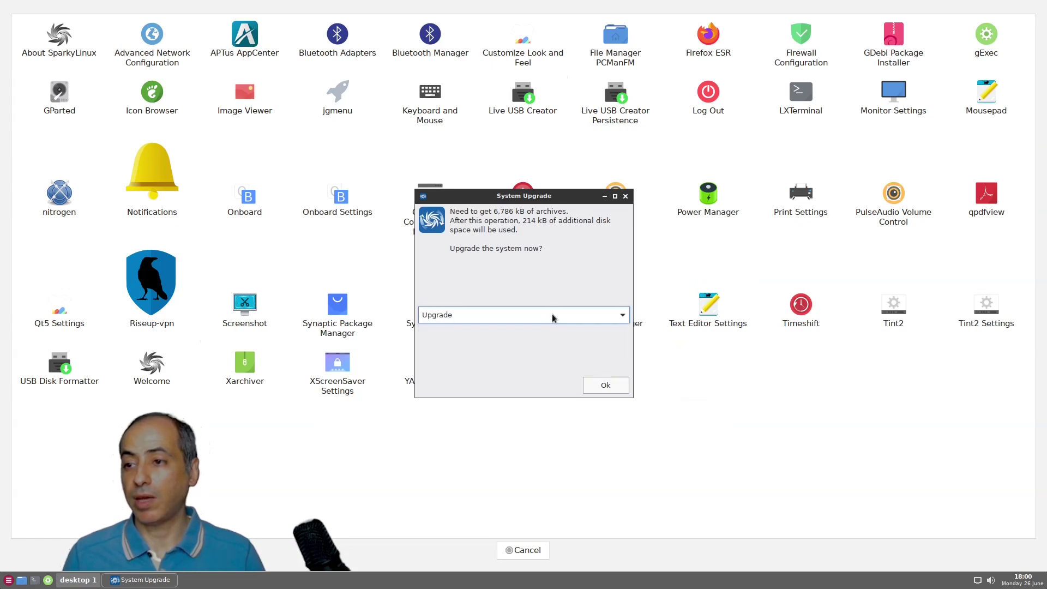
click(625, 198)
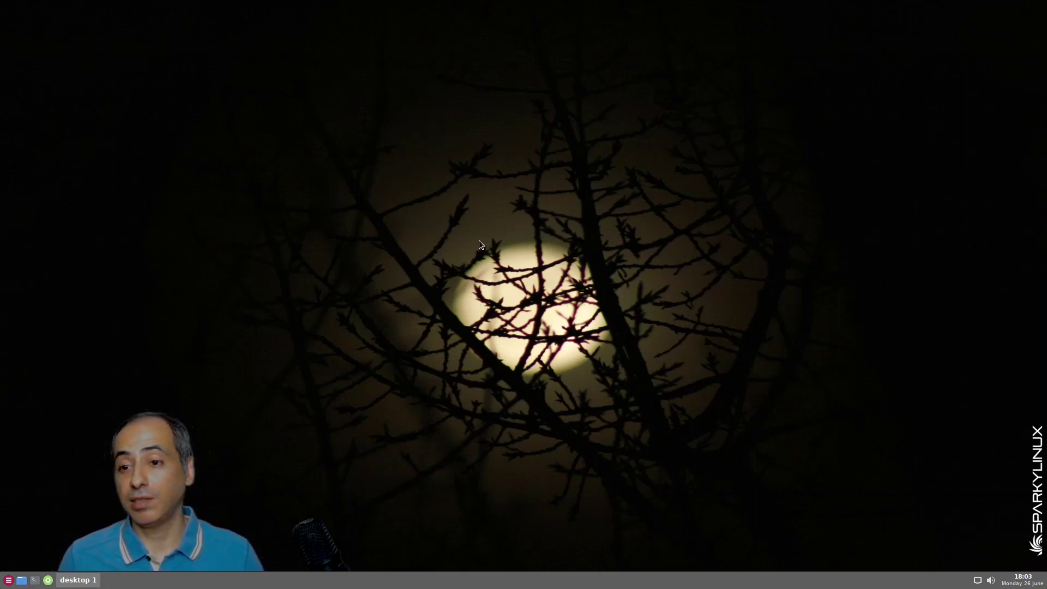
right_click(397, 105)
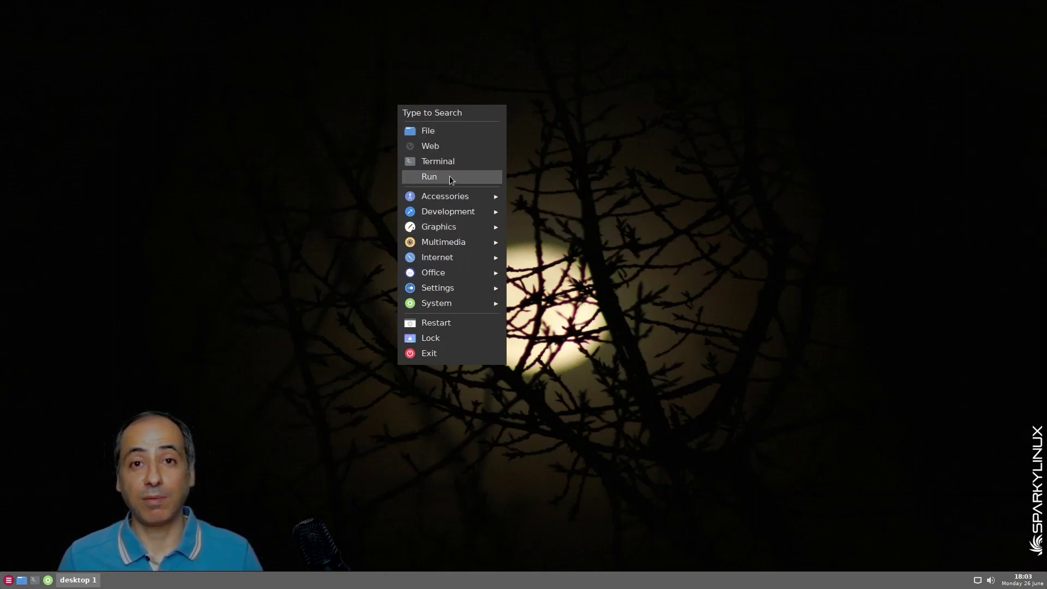
mouse_move(463, 216)
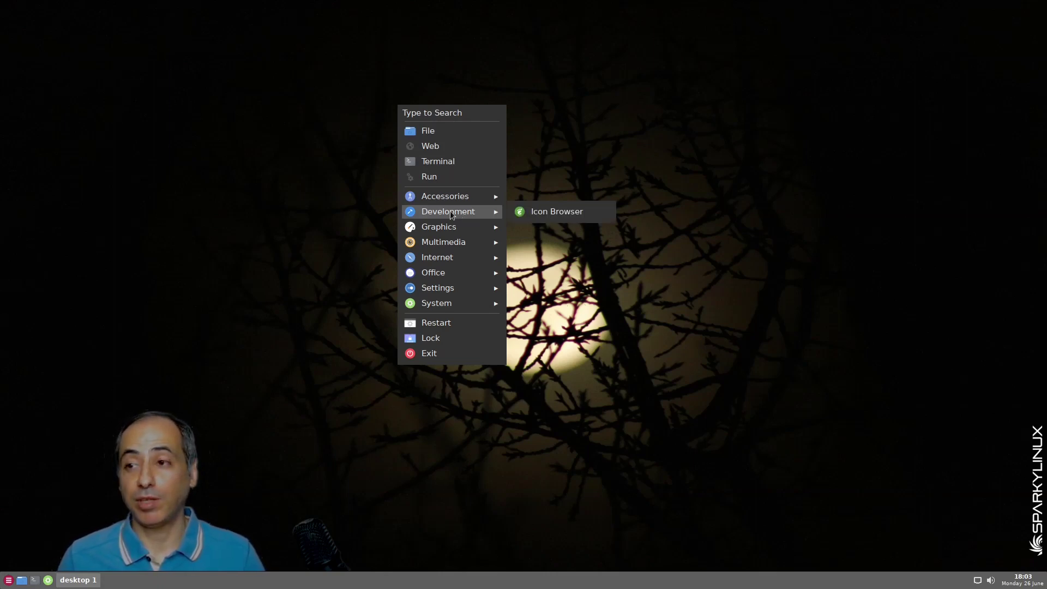
click(313, 204)
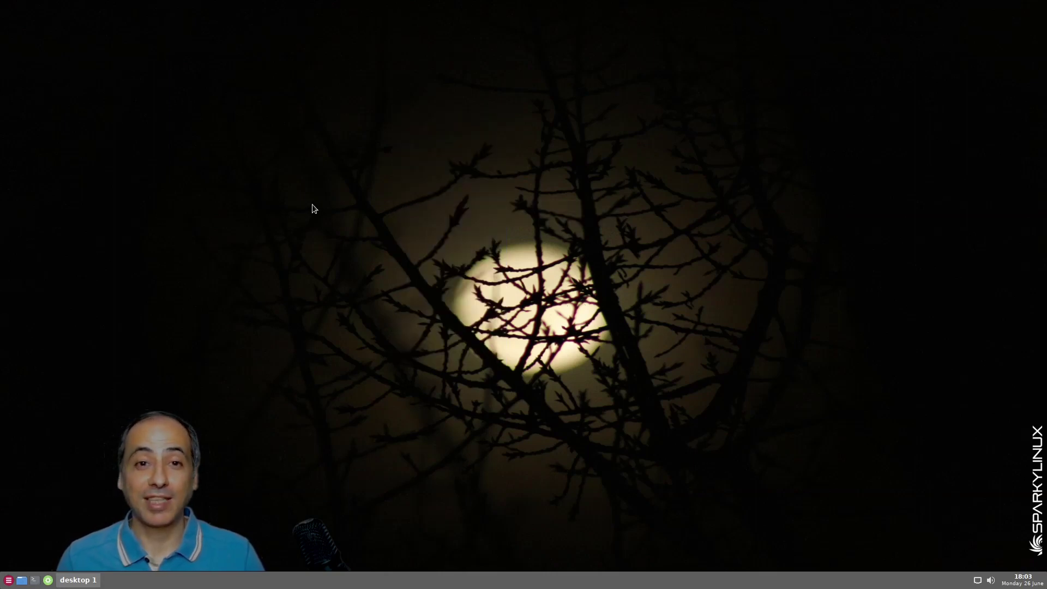